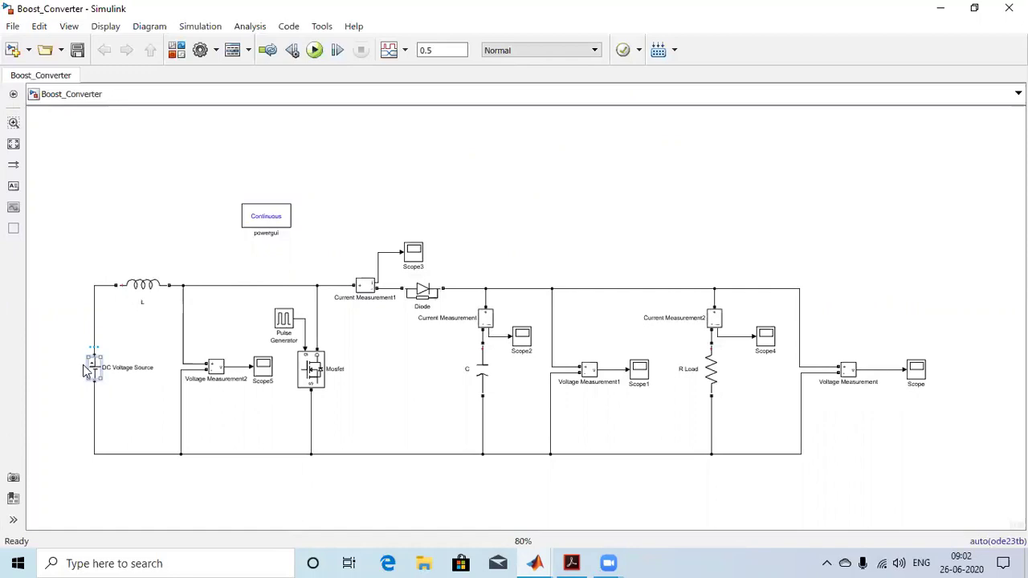
- Review the DC Voltage Source's amplitude and the inductance of inductor L in their block parameters
{"action": "double_click", "coordinate": [94, 373]}
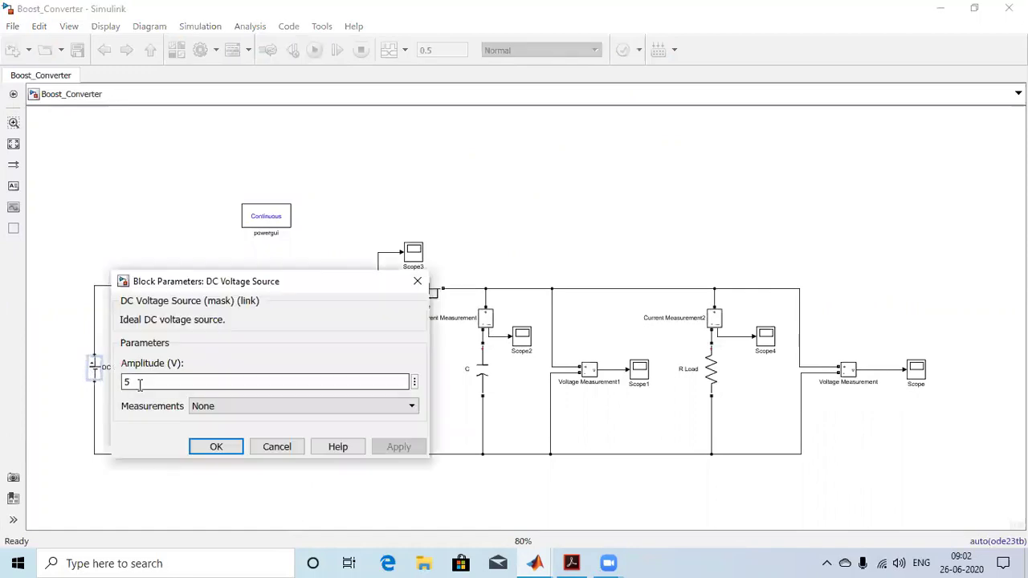
{"action": "left_click", "coordinate": [205, 450]}
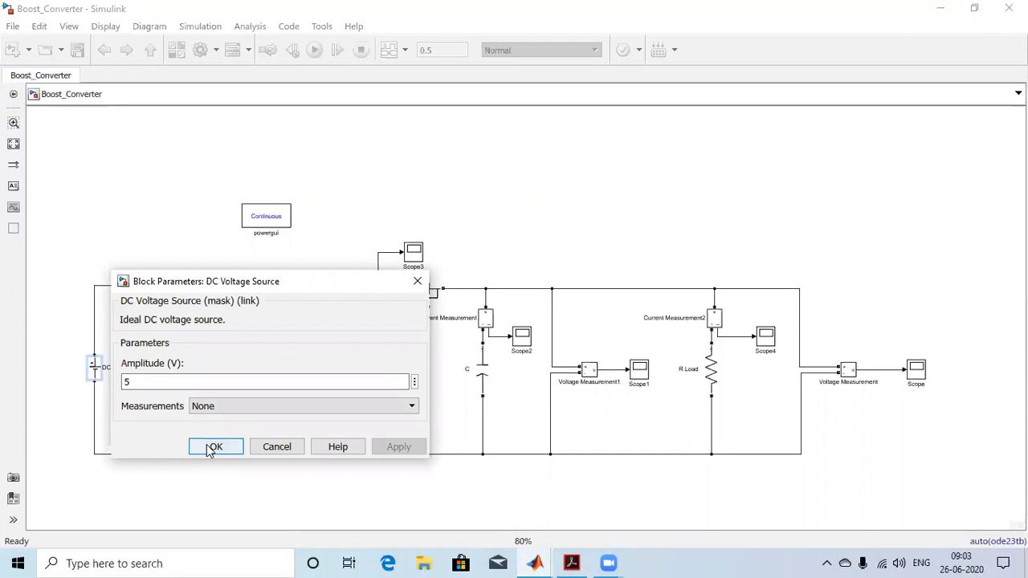
{"action": "left_click", "coordinate": [143, 284]}
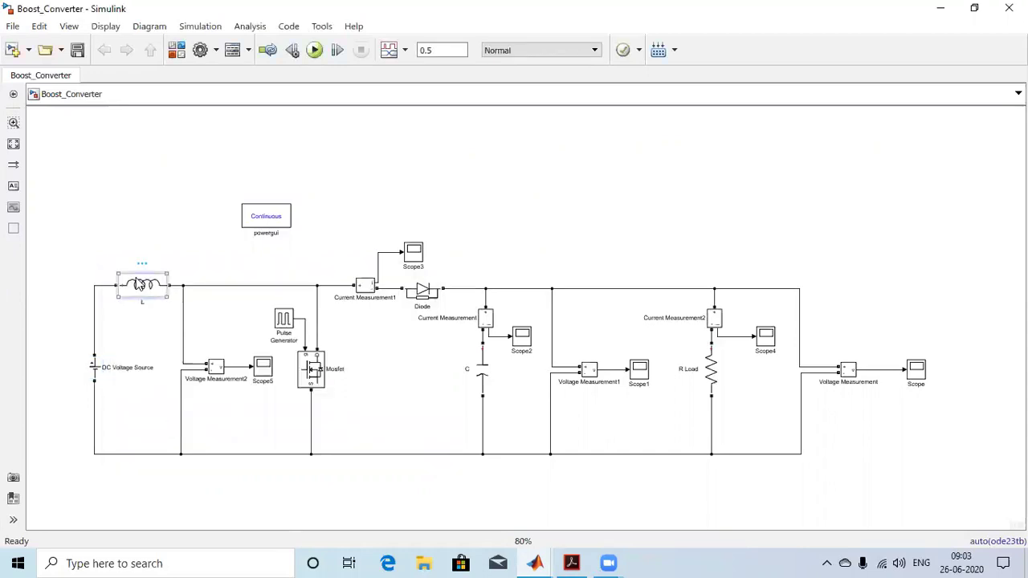
{"action": "key", "text": "Return"}
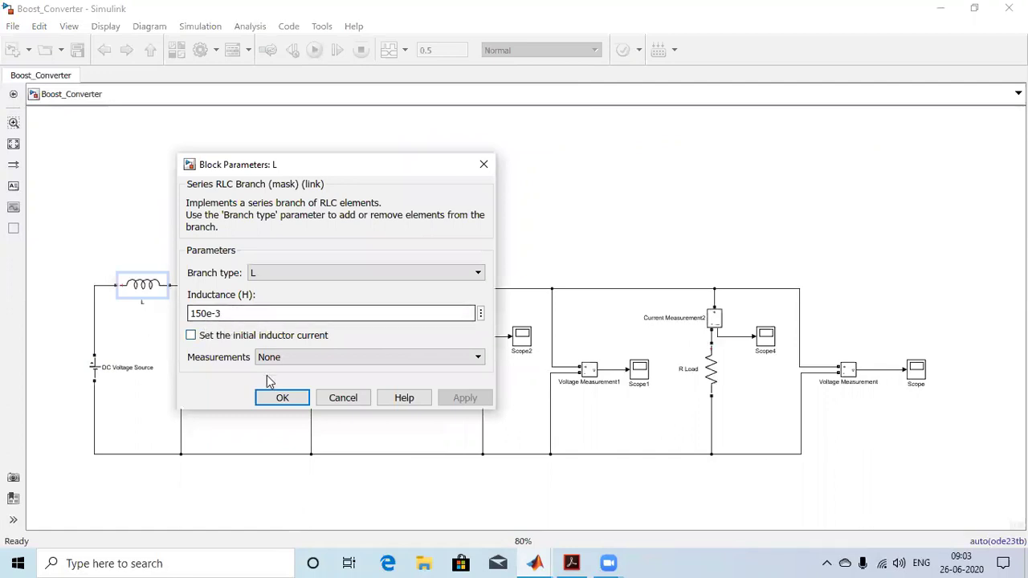
{"action": "left_click", "coordinate": [273, 398]}
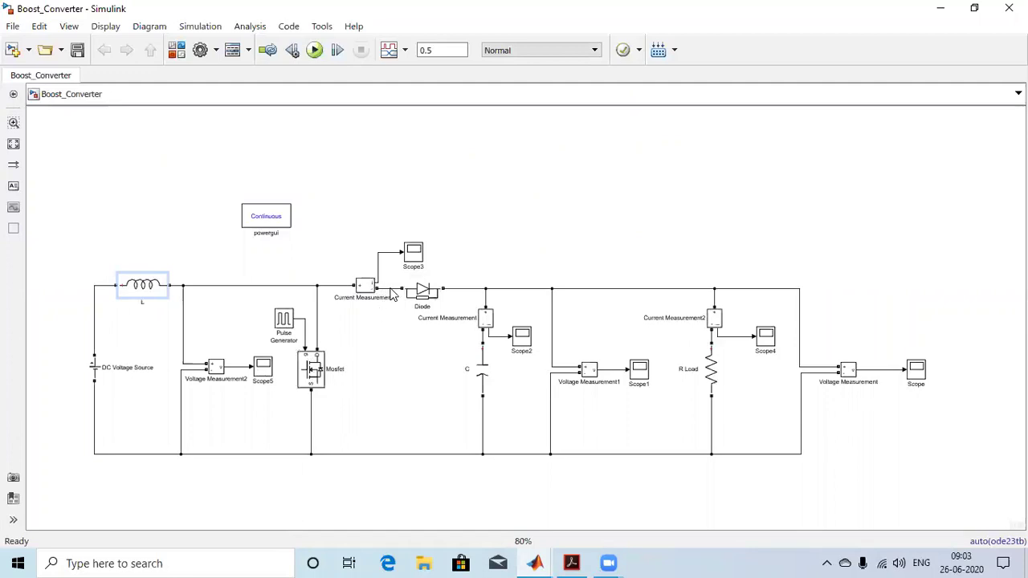
- Review the capacitance of capacitor C in its block parameters
{"action": "left_click", "coordinate": [487, 379]}
{"action": "double_click", "coordinate": [487, 379]}
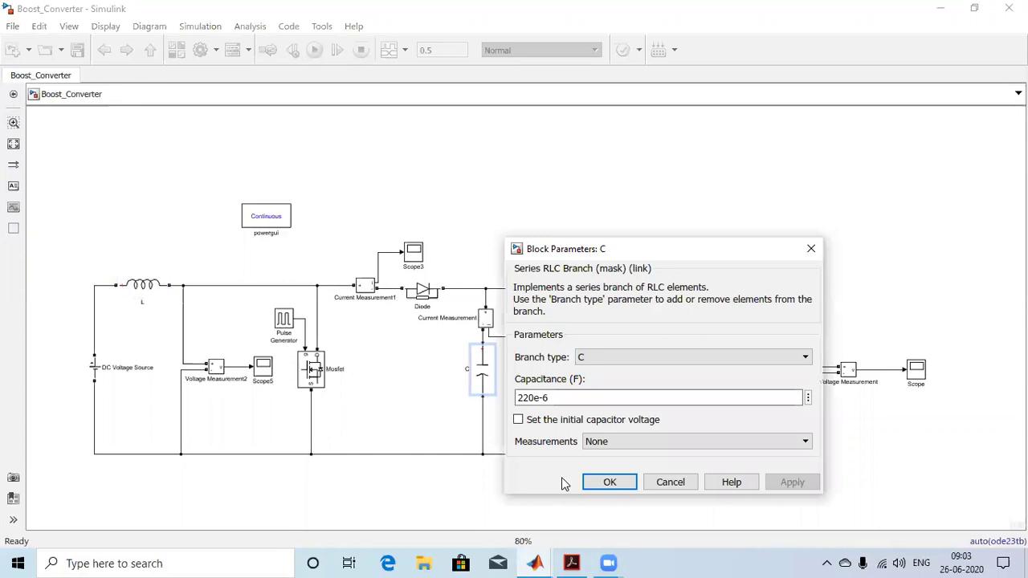
{"action": "left_click", "coordinate": [609, 482]}
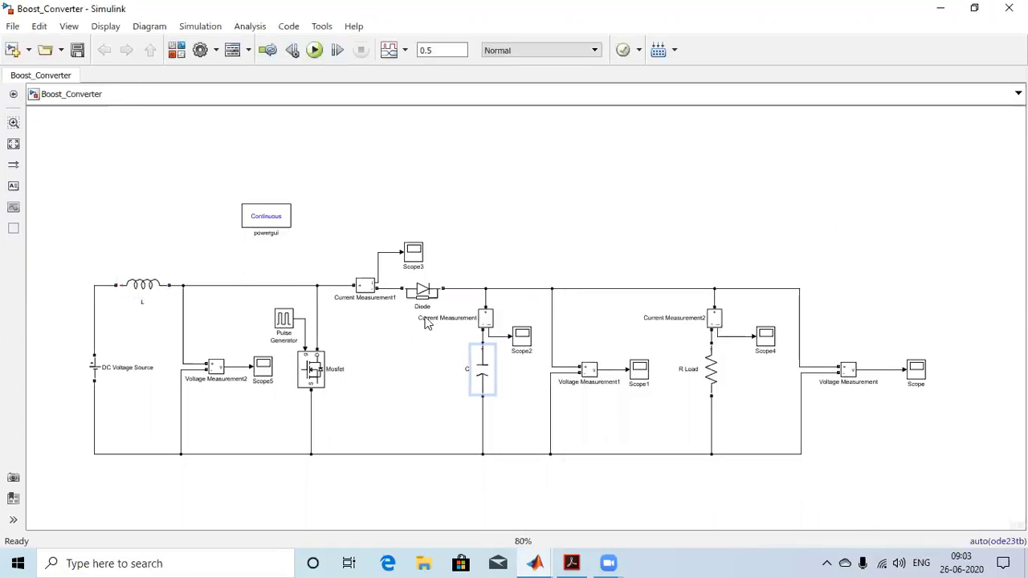
- Review the Pulse Generator's period and pulse width in its block parameters
{"action": "left_click", "coordinate": [283, 321]}
{"action": "double_click", "coordinate": [282, 322]}
{"action": "scroll", "coordinate": [420, 391], "scroll_direction": "down", "scroll_amount": 3}
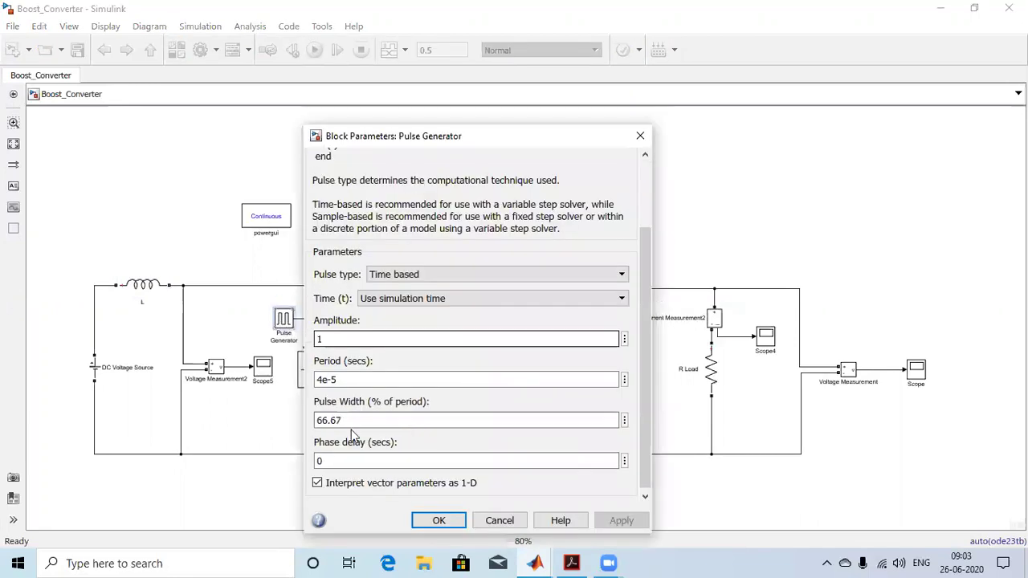
{"action": "left_click", "coordinate": [322, 384]}
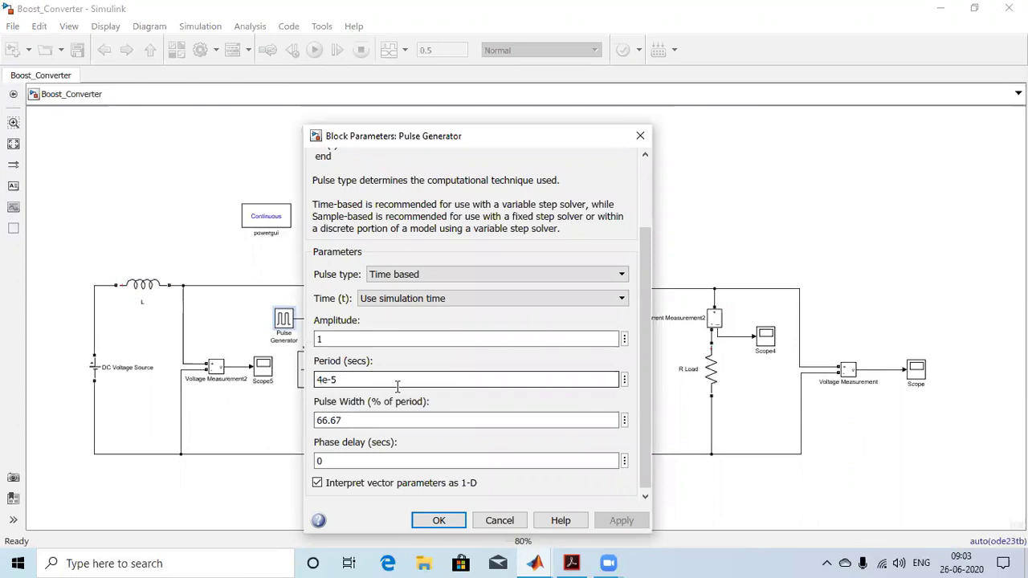
{"action": "left_click", "coordinate": [340, 419]}
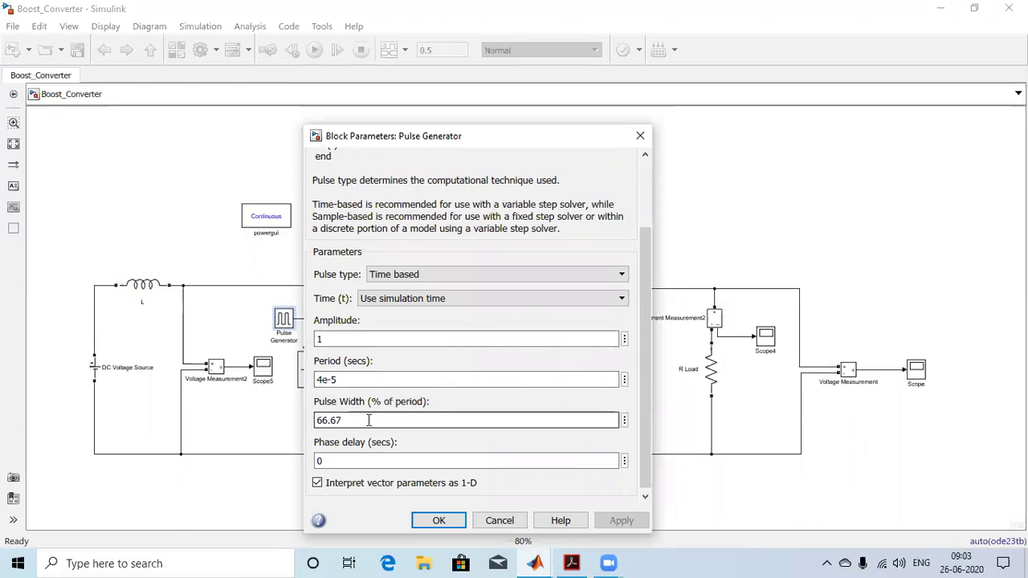
{"action": "left_click", "coordinate": [424, 528]}
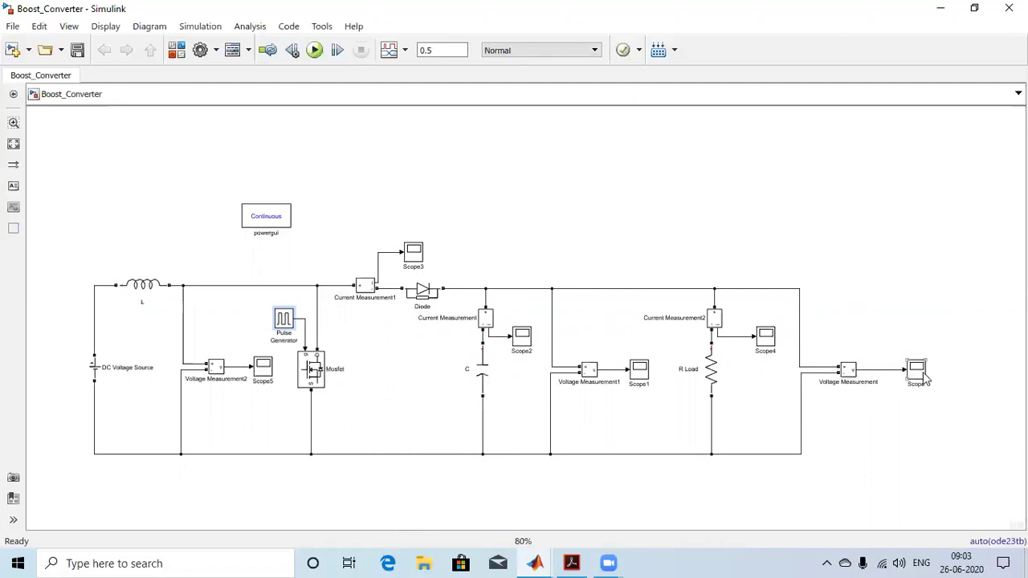
- Open the output Scope of Voltage Measurement, collapse the Signal Statistics readout and pan the voltage curve
{"action": "left_click", "coordinate": [922, 375]}
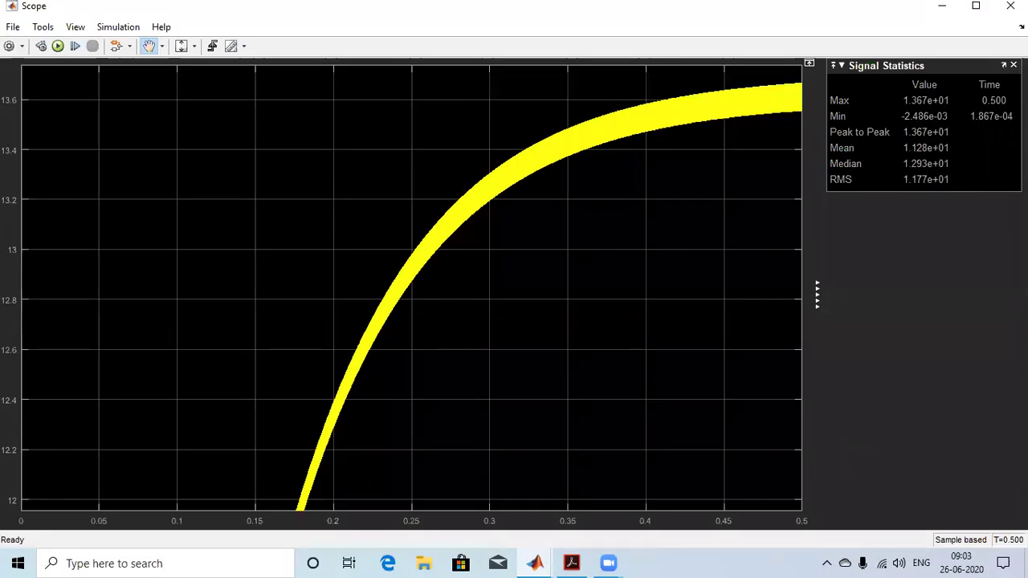
{"action": "left_click", "coordinate": [817, 296]}
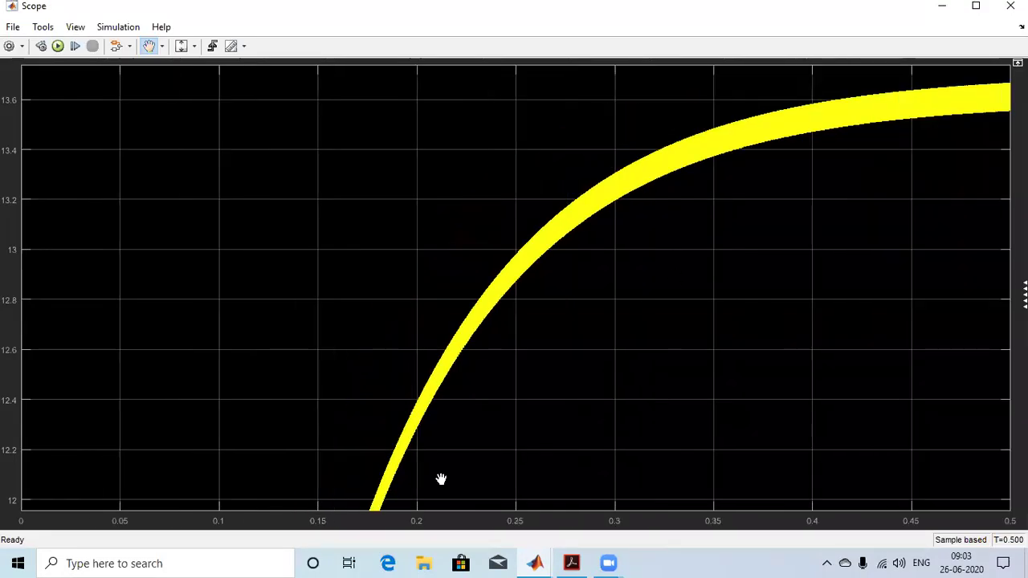
{"action": "left_click", "coordinate": [150, 48]}
{"action": "left_click_drag", "start_coordinate": [479, 249], "coordinate": [471, 257]}
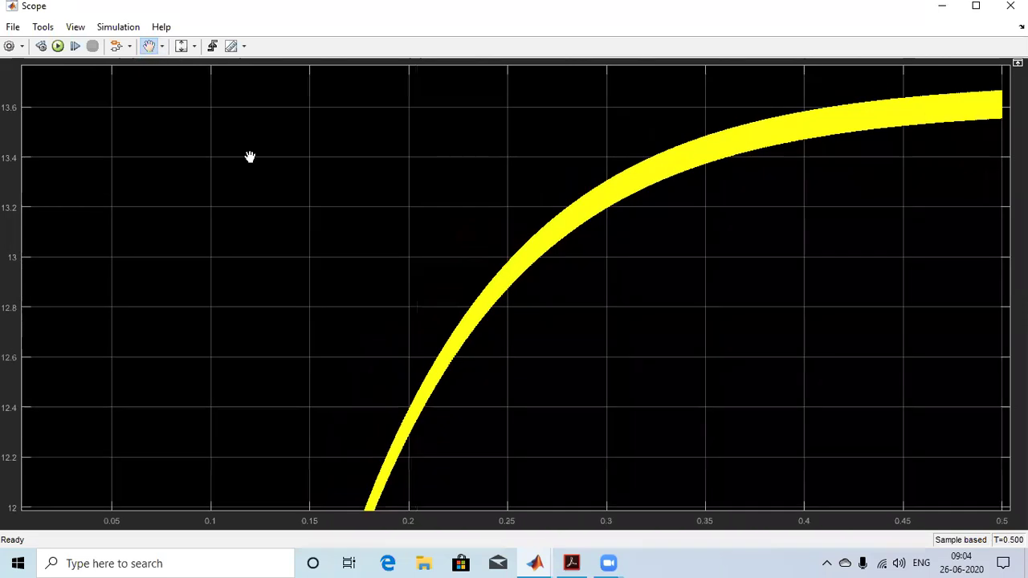
{"action": "left_click_drag", "start_coordinate": [249, 156], "coordinate": [165, 109]}
- Zoom the output voltage along the time axis around 0.35 s until the individual ripple cycles can be inspected
{"action": "left_click", "coordinate": [161, 46]}
{"action": "left_click", "coordinate": [152, 82]}
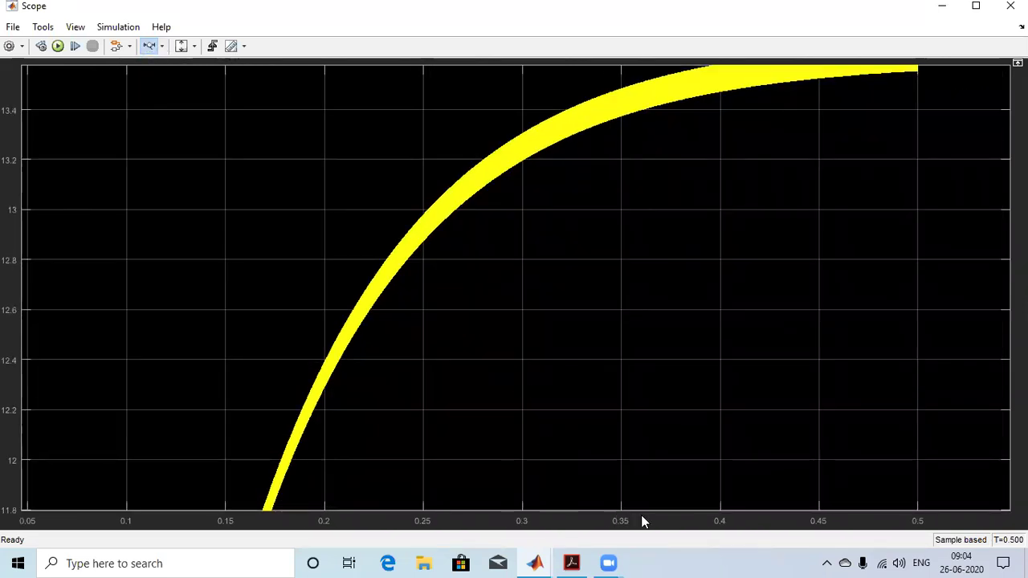
{"action": "left_click", "coordinate": [621, 459]}
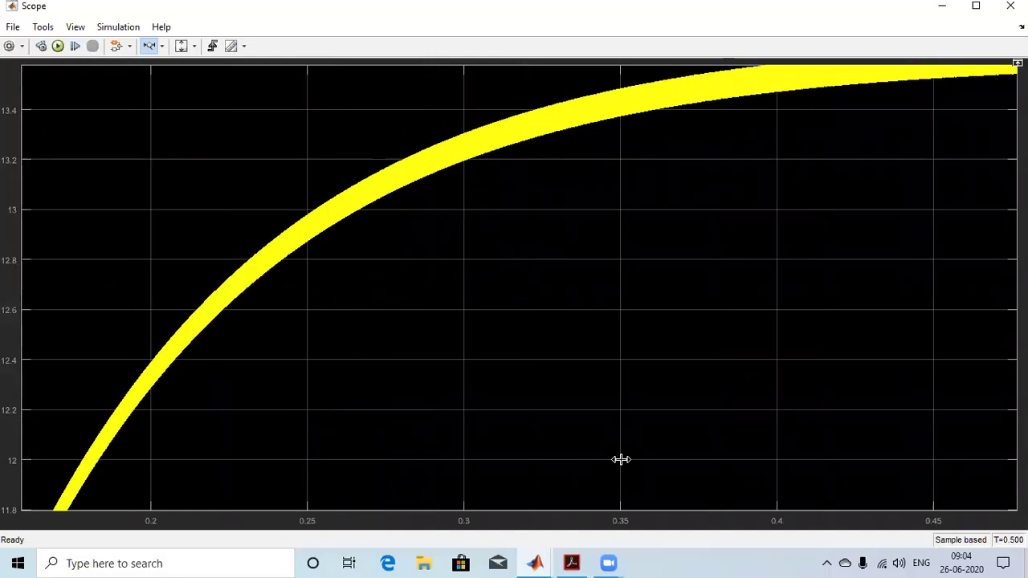
{"action": "left_click", "coordinate": [616, 424]}
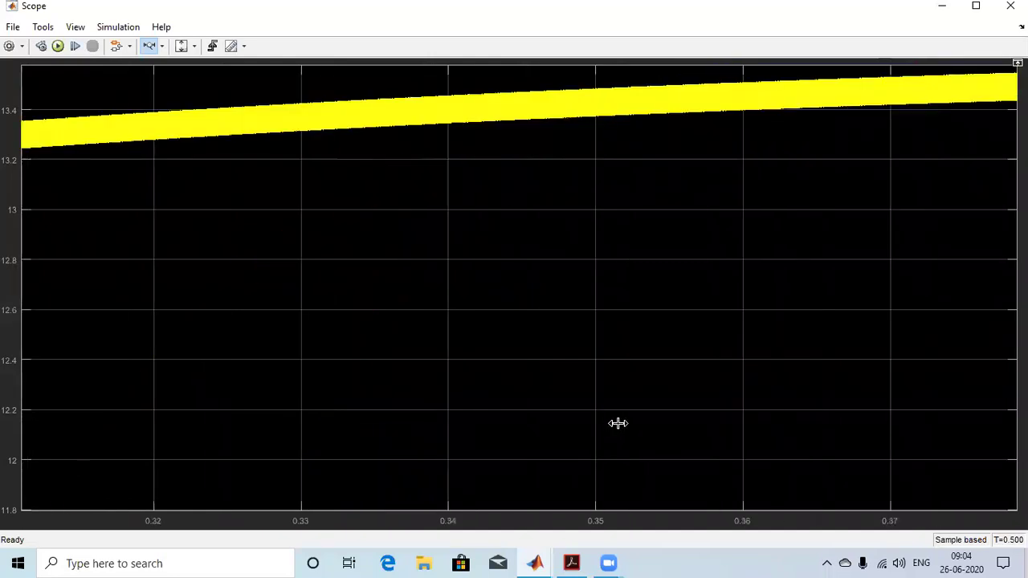
{"action": "left_click", "coordinate": [544, 211]}
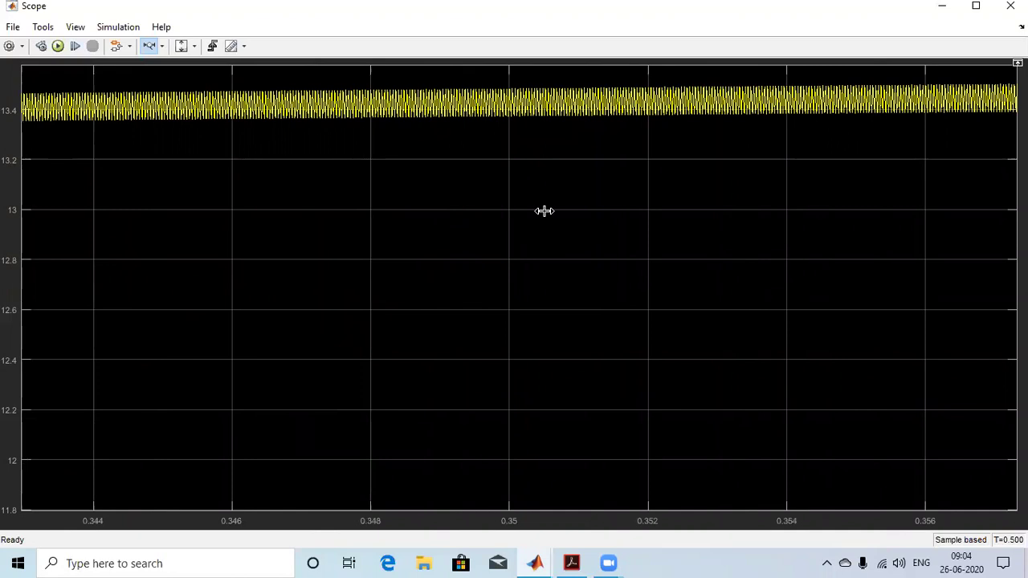
{"action": "left_click", "coordinate": [275, 96]}
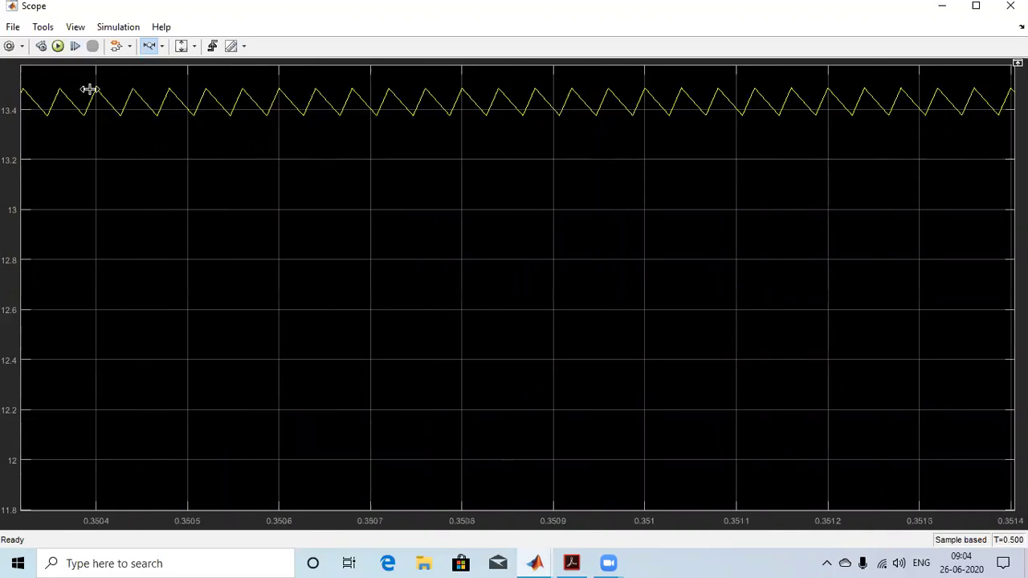
{"action": "scroll", "coordinate": [16, 116], "scroll_direction": "up", "scroll_amount": 3}
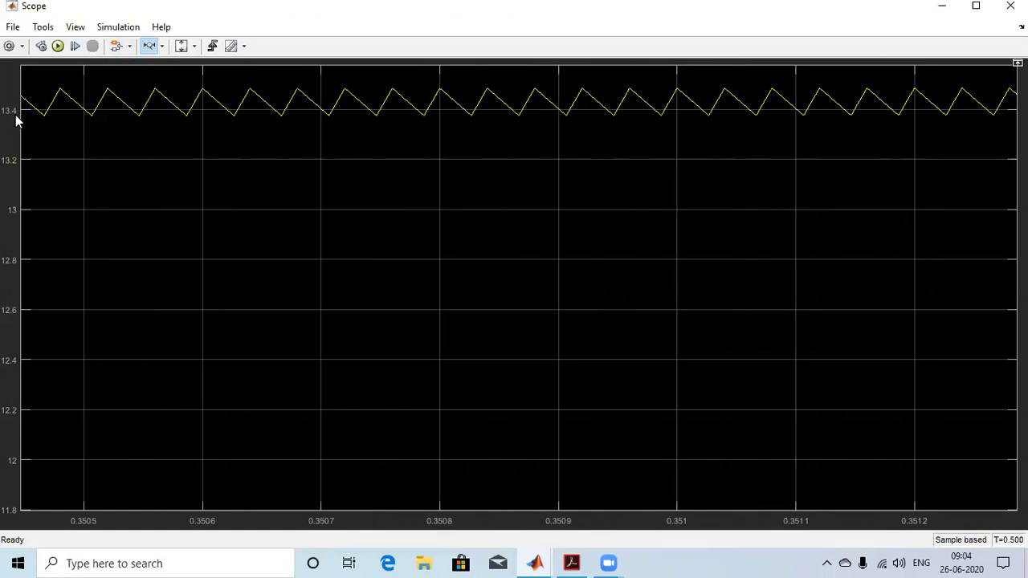
- Switch to Adobe Acrobat to examine the capacitor voltage waveform in the boost converter PDF, and return to the Simulink model
{"action": "left_click", "coordinate": [570, 563]}
{"action": "scroll", "coordinate": [732, 389], "scroll_direction": "up", "scroll_amount": 2}
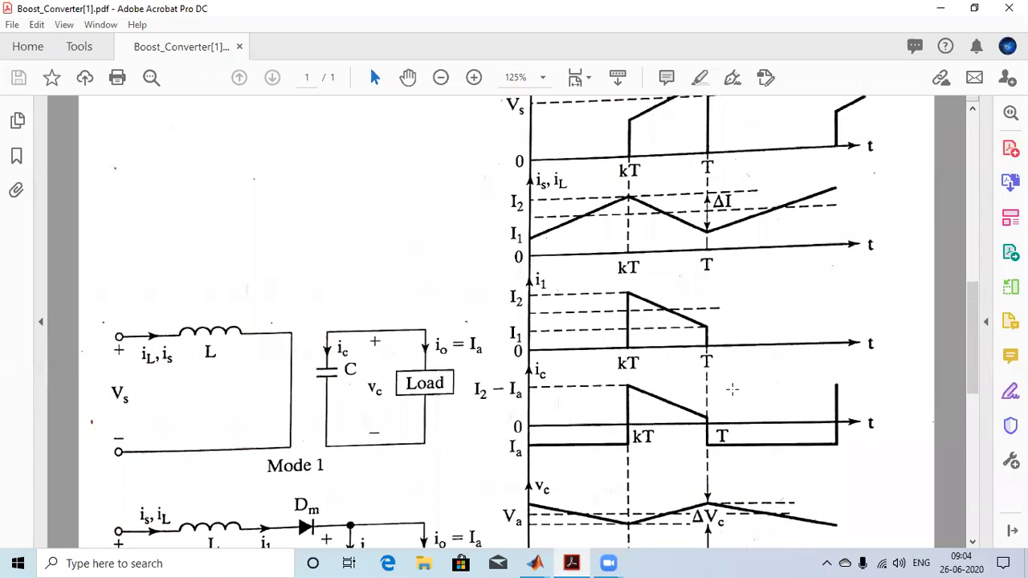
{"action": "scroll", "coordinate": [731, 389], "scroll_direction": "down", "scroll_amount": 2}
{"action": "scroll", "coordinate": [731, 390], "scroll_direction": "down", "scroll_amount": 1}
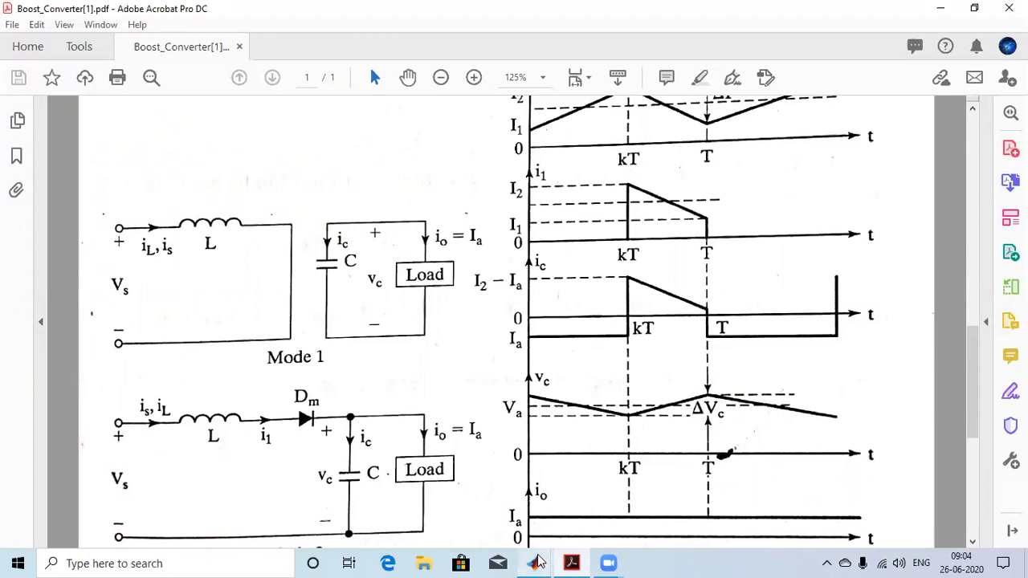
{"action": "mouse_move", "coordinate": [535, 563]}
{"action": "left_click", "coordinate": [534, 523]}
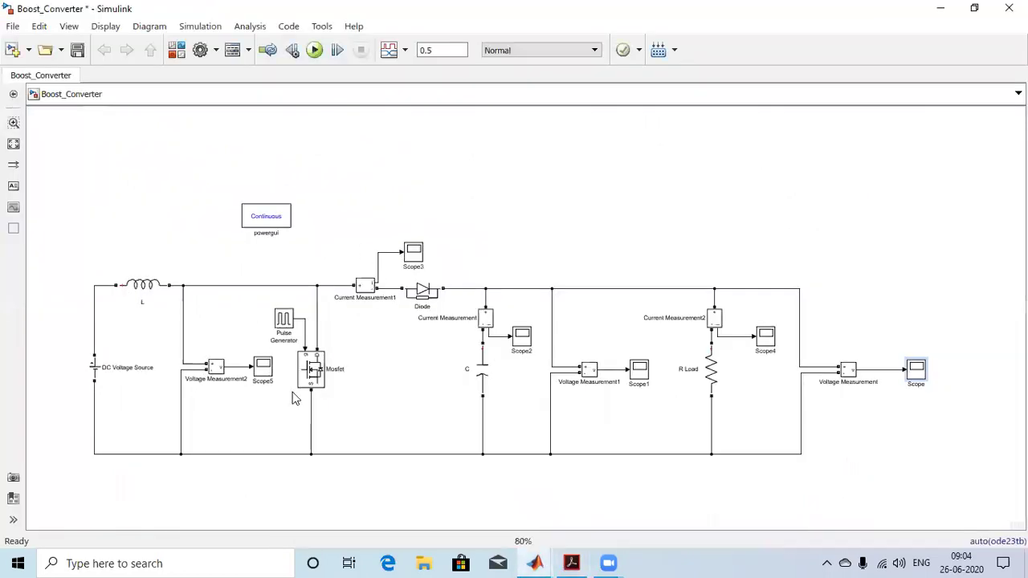
- Switch to the Acrobat PDF to examine the theoretical waveforms below the circuit diagram, and return to the Simulink model
{"action": "left_click", "coordinate": [572, 562]}
{"action": "scroll", "coordinate": [781, 370], "scroll_direction": "up", "scroll_amount": 5}
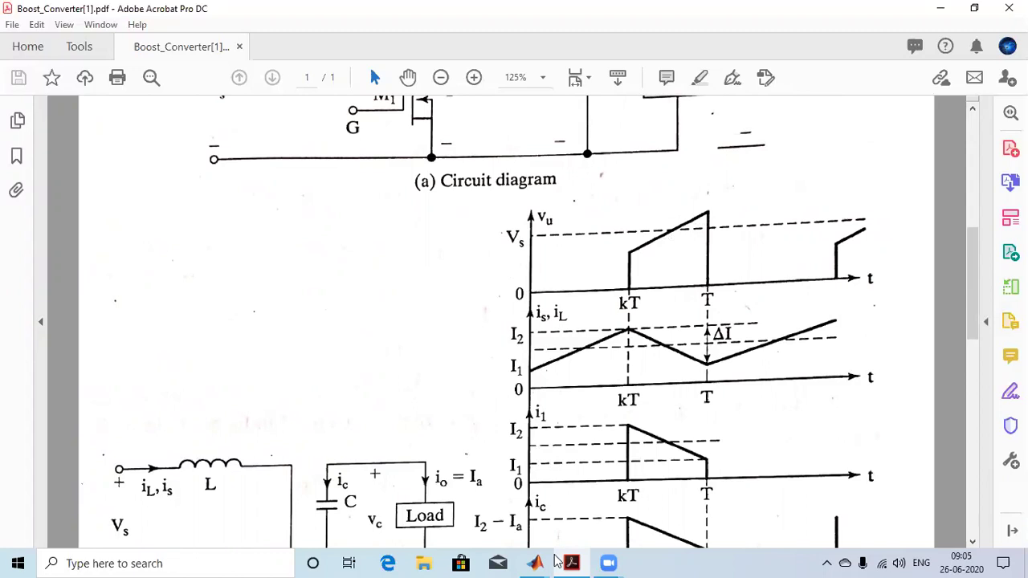
{"action": "mouse_move", "coordinate": [543, 561]}
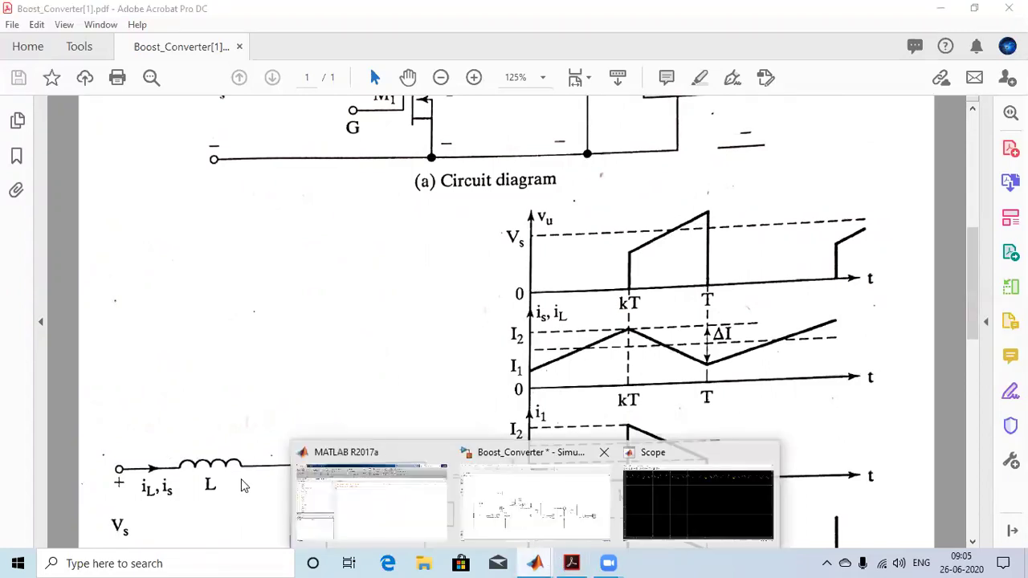
{"action": "left_click", "coordinate": [523, 537]}
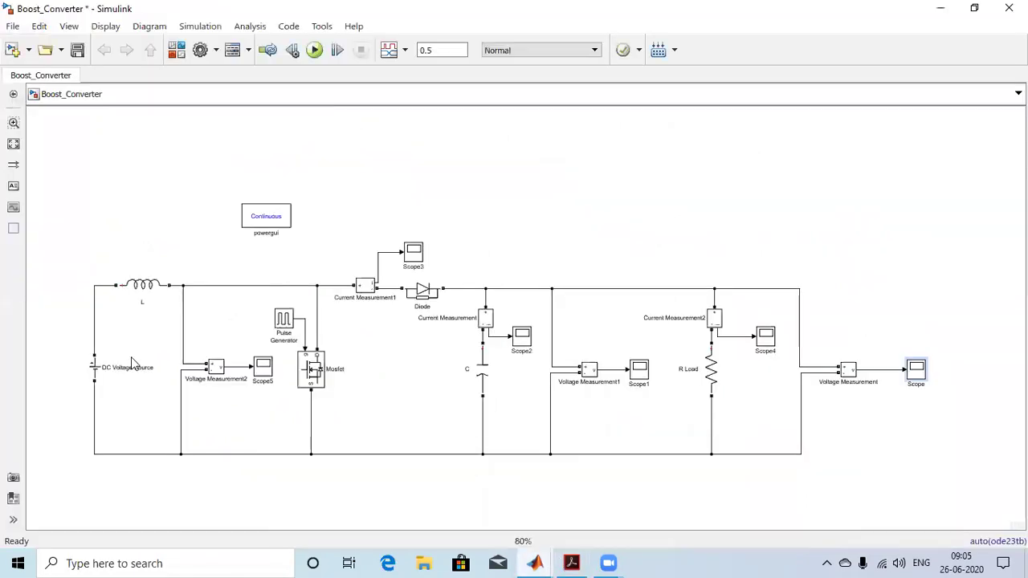
- Open Scope5 of Voltage Measurement2 and zoom along the time axis to a few pulses around 0.22 s
{"action": "left_click", "coordinate": [261, 371]}
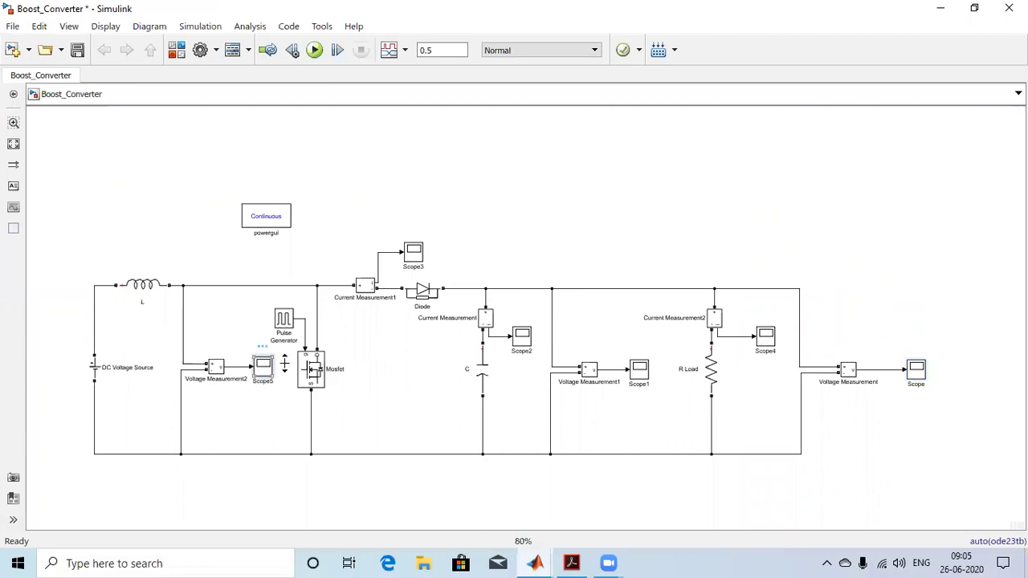
{"action": "double_click", "coordinate": [278, 364]}
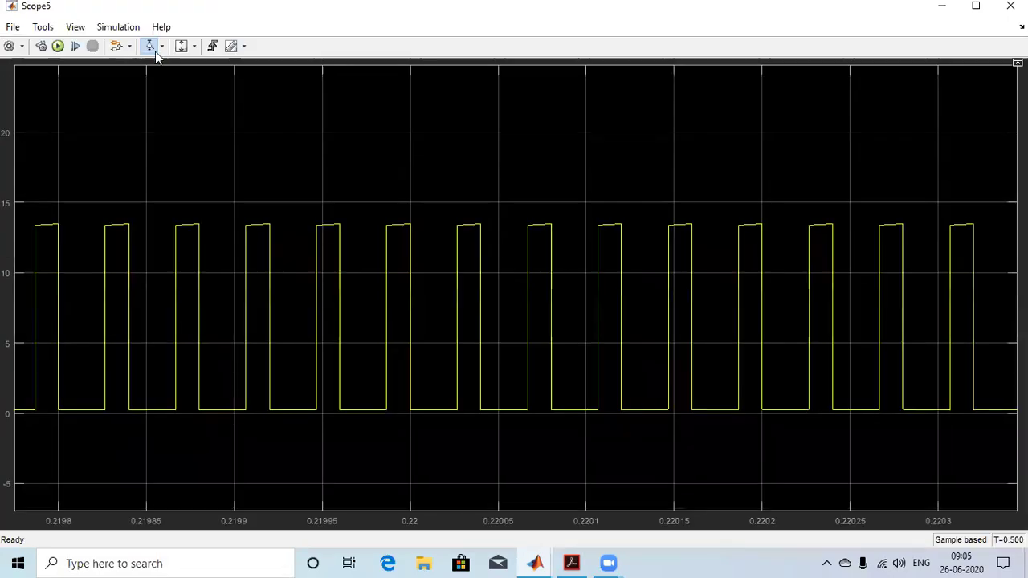
{"action": "left_click", "coordinate": [161, 45]}
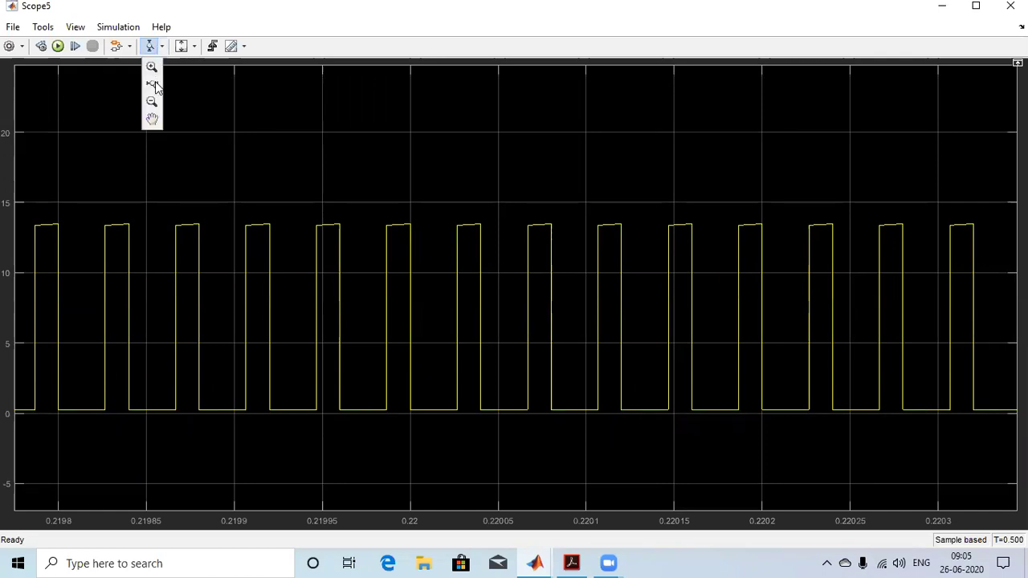
{"action": "left_click", "coordinate": [102, 232]}
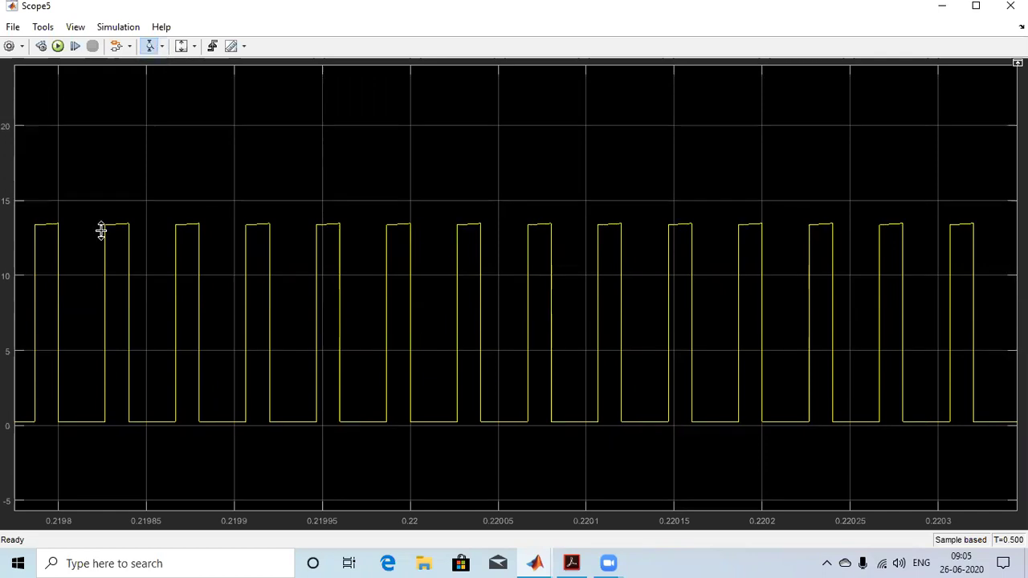
{"action": "left_click", "coordinate": [162, 51]}
{"action": "left_click", "coordinate": [152, 84]}
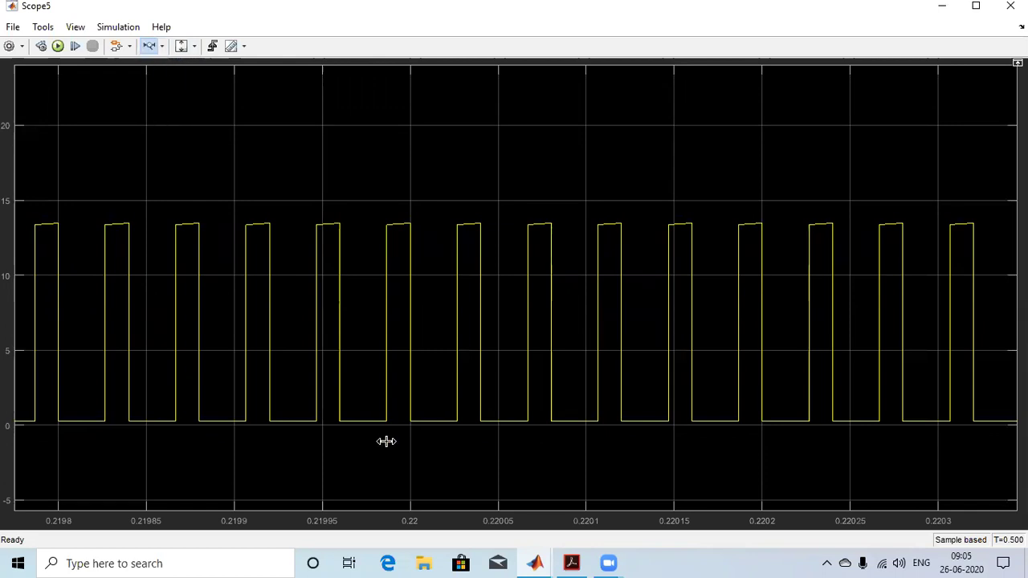
{"action": "left_click", "coordinate": [208, 161]}
- Zoom Scope5's vertical axis around 13.4 to inspect the slope on top of the voltage pulses
{"action": "left_click", "coordinate": [162, 51]}
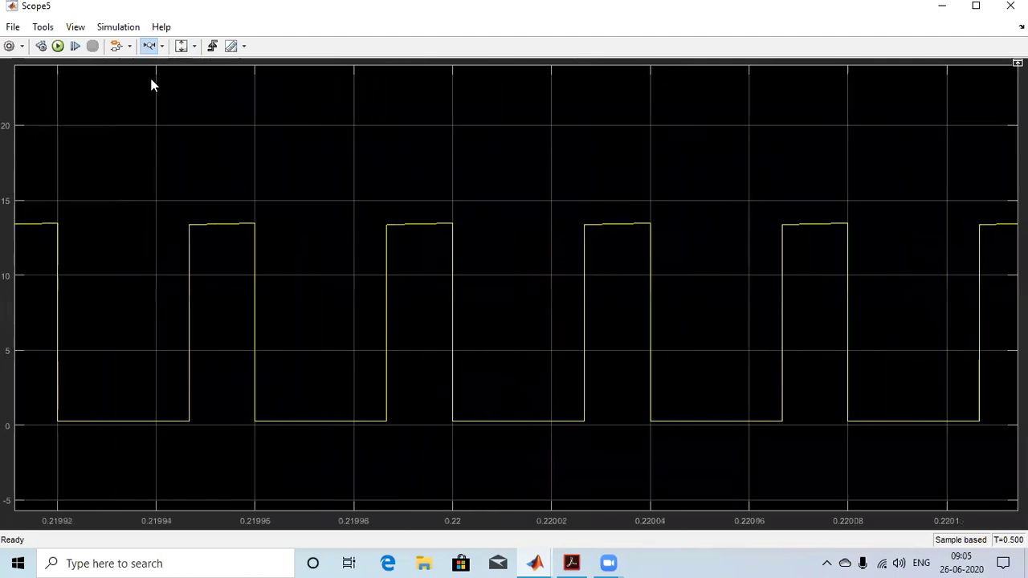
{"action": "left_click", "coordinate": [152, 84]}
{"action": "left_click", "coordinate": [178, 232]}
{"action": "left_click", "coordinate": [178, 232]}
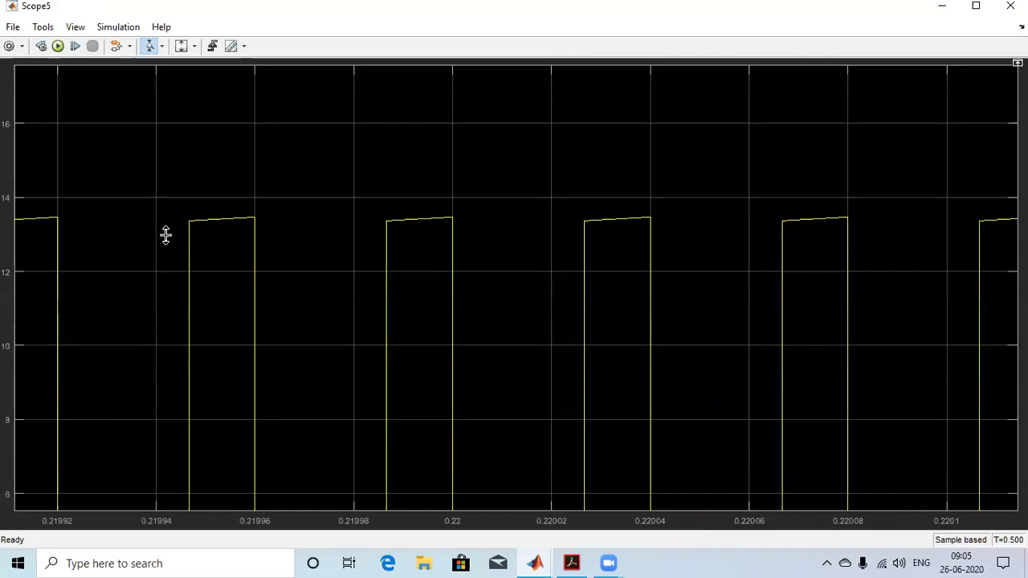
{"action": "left_click", "coordinate": [165, 234]}
{"action": "left_click", "coordinate": [196, 248]}
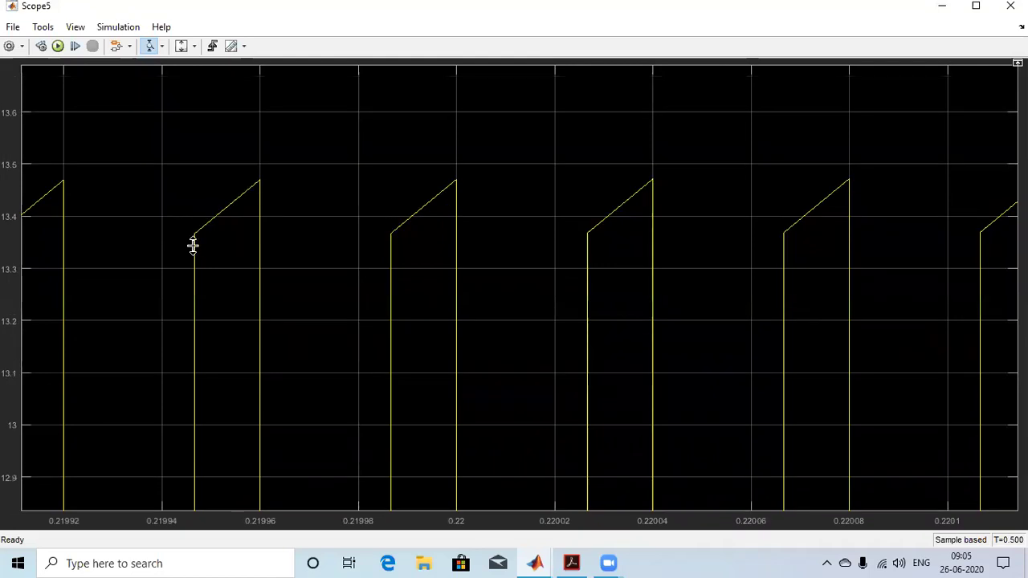
{"action": "scroll", "coordinate": [195, 232], "scroll_direction": "down", "scroll_amount": 1}
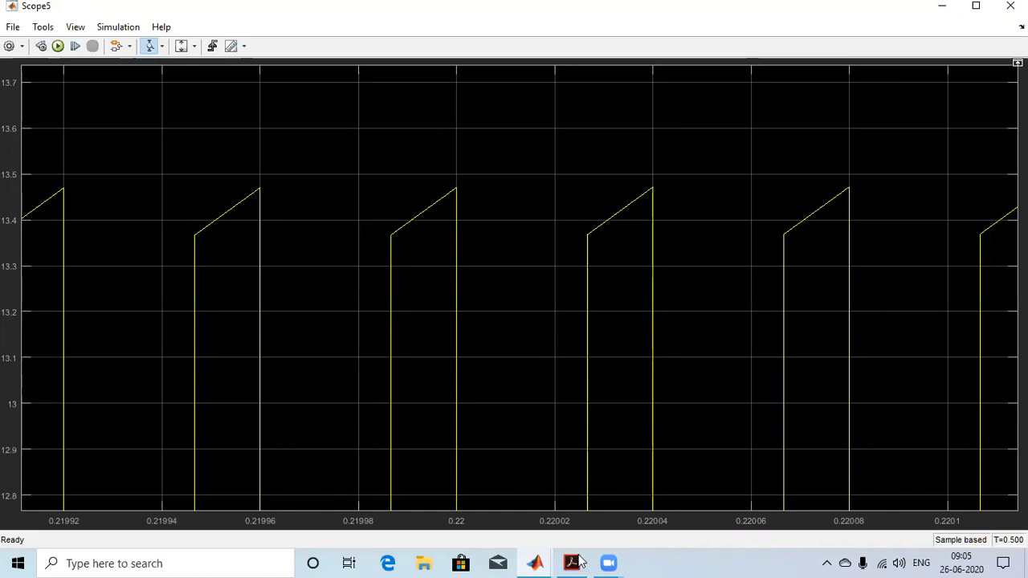
- Switch to the Acrobat PDF to compare the theoretical switch voltage waveform with Scope5, and return to the Simulink model
{"action": "key", "text": "alt+Tab"}
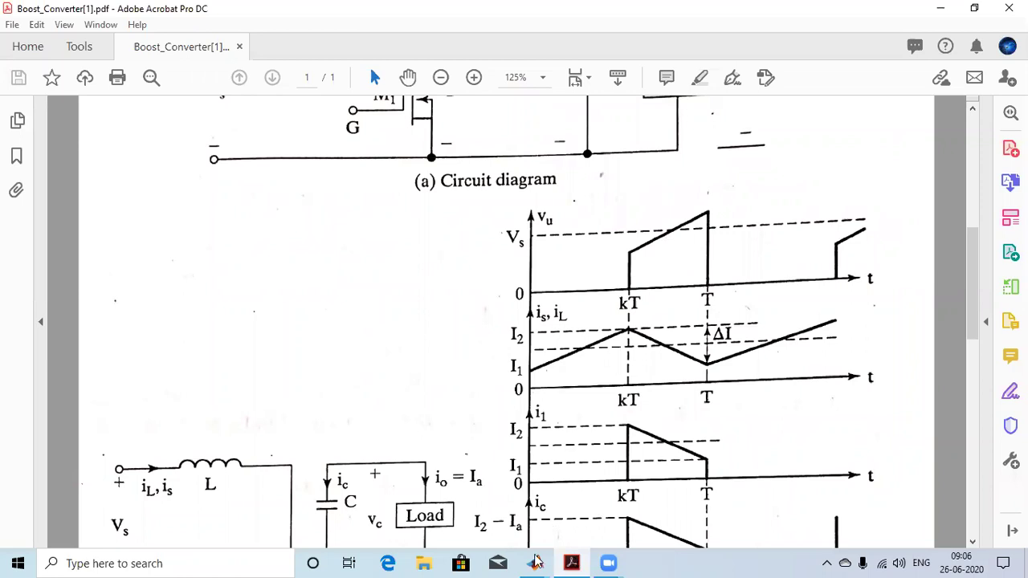
{"action": "mouse_move", "coordinate": [535, 563]}
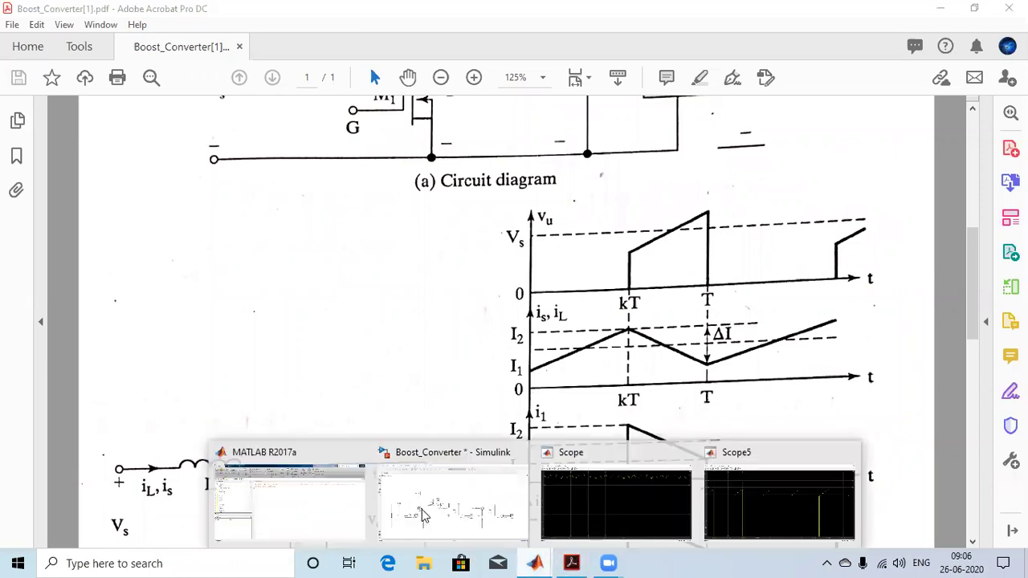
{"action": "left_click", "coordinate": [426, 516]}
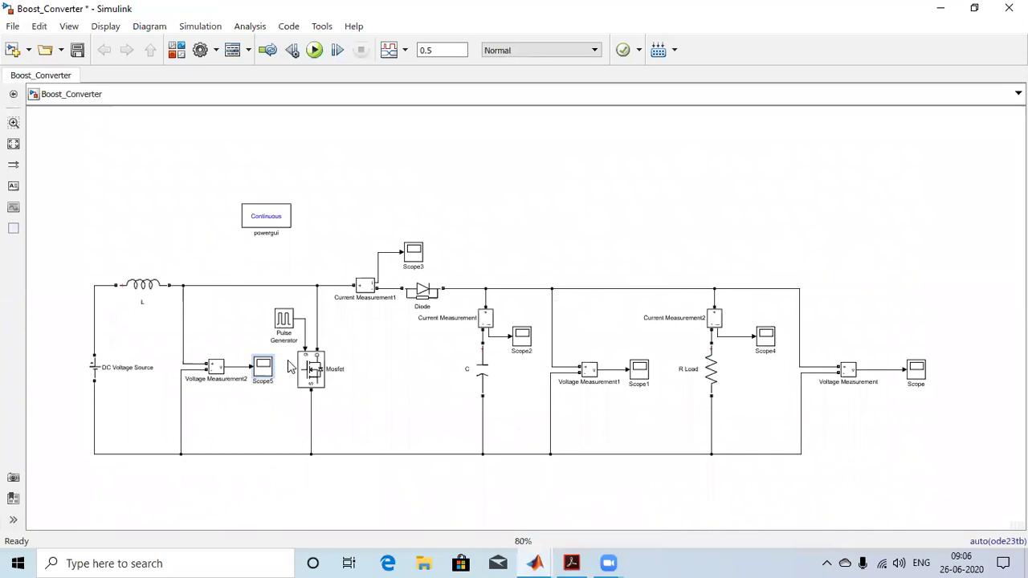
- Switch to the Acrobat PDF to examine the currents marked in the circuit diagram, and return to the Simulink model
{"action": "left_click", "coordinate": [572, 563]}
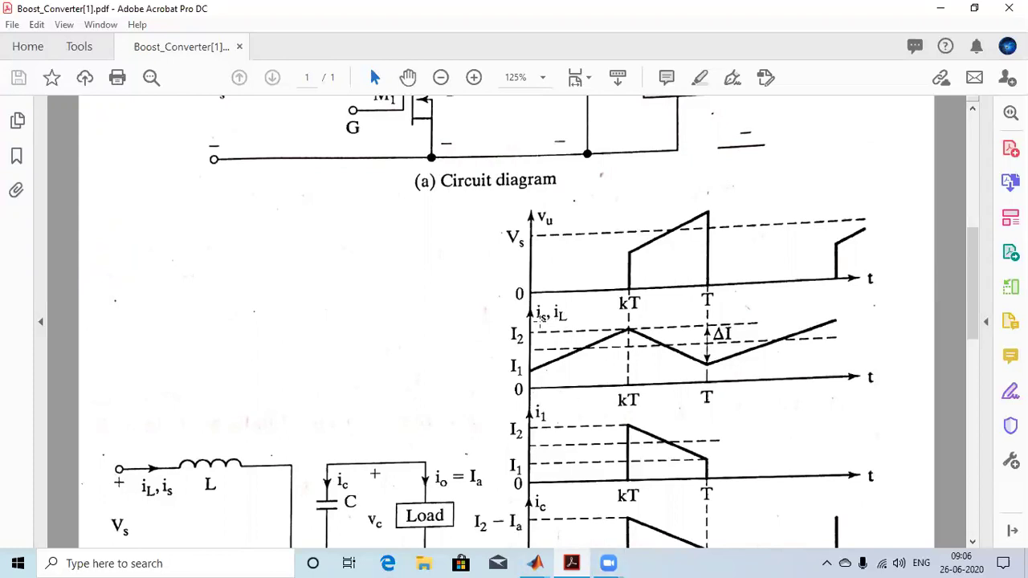
{"action": "scroll", "coordinate": [562, 281], "scroll_direction": "up", "scroll_amount": 6}
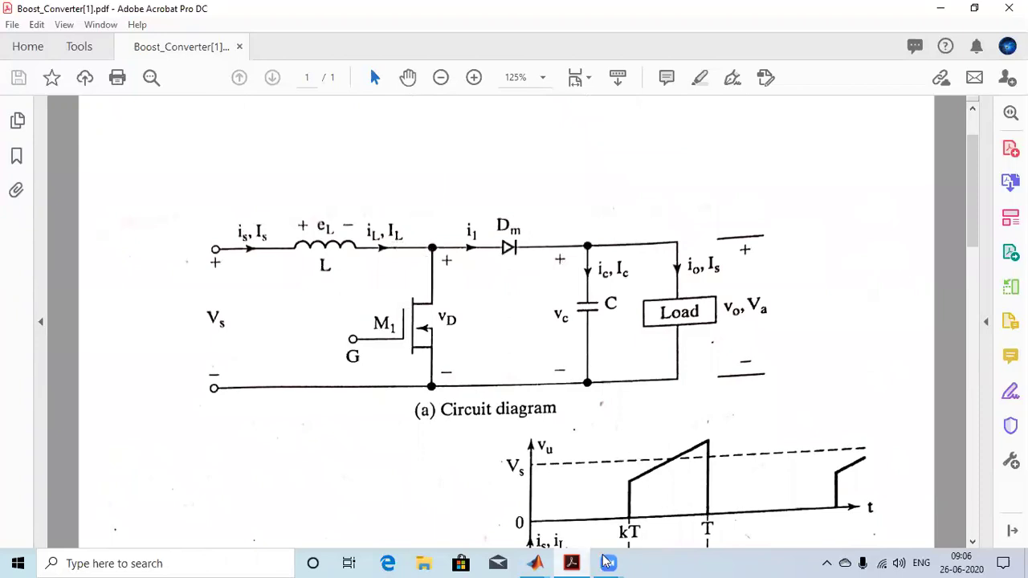
{"action": "mouse_move", "coordinate": [509, 554]}
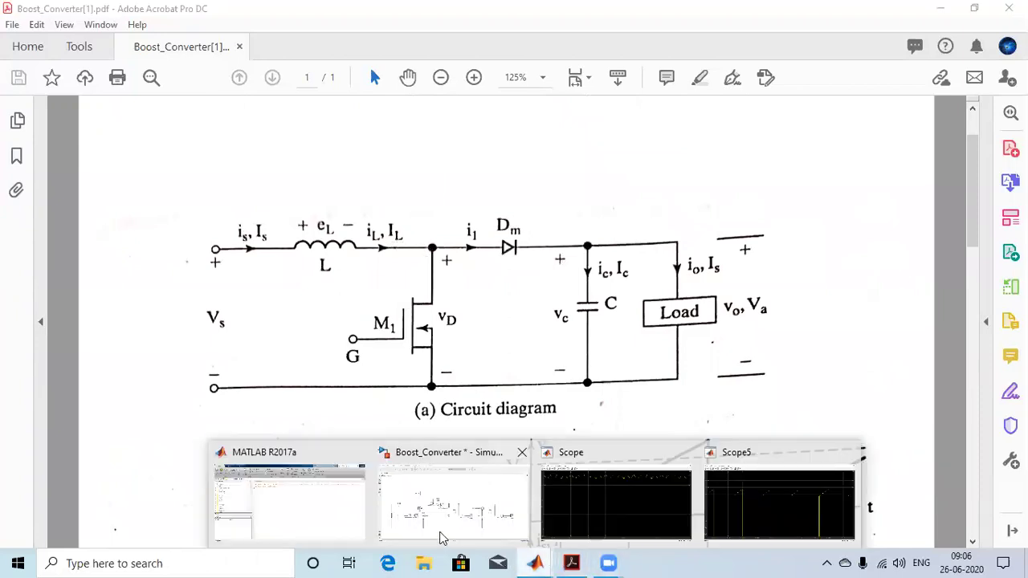
{"action": "left_click", "coordinate": [447, 507]}
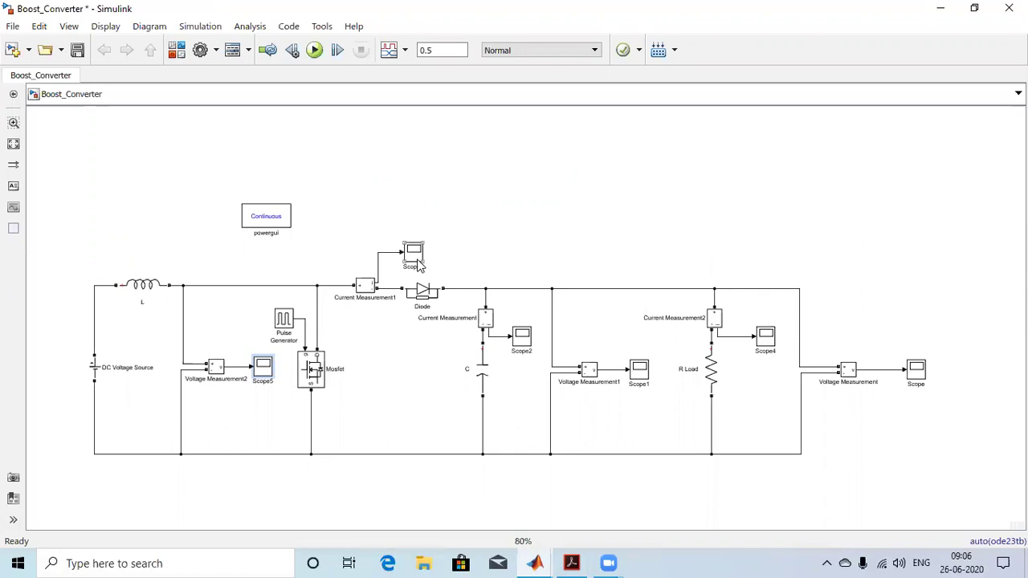
- Open Scope3 of Current Measurement1 and activate horizontal zooming for its plot
{"action": "left_click", "coordinate": [415, 257]}
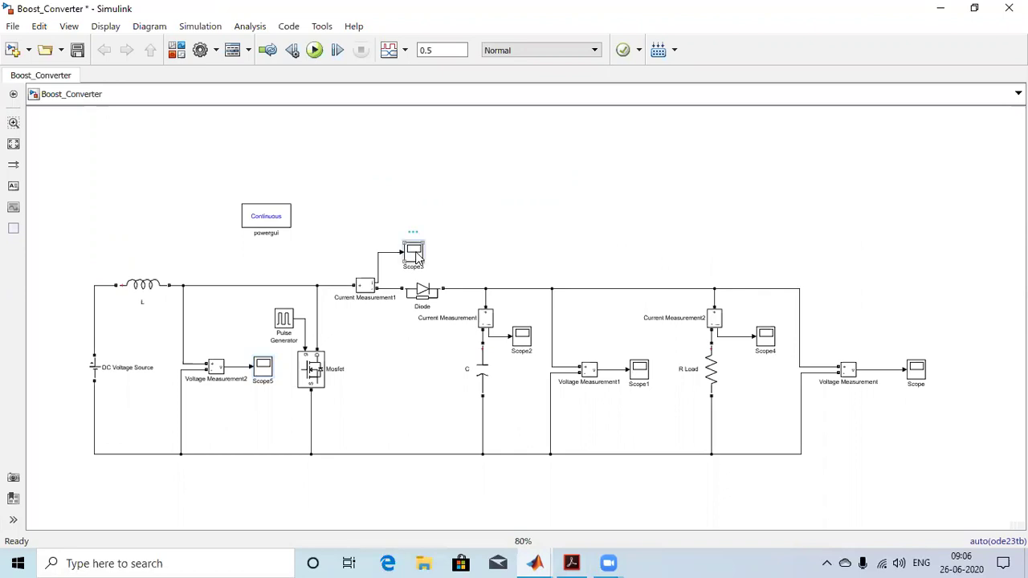
{"action": "double_click", "coordinate": [416, 257]}
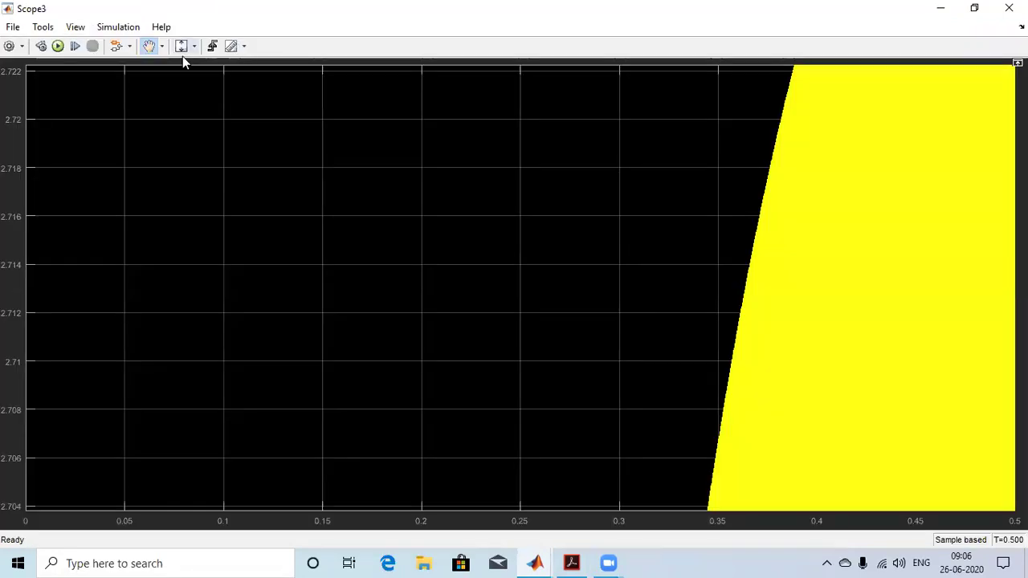
{"action": "left_click", "coordinate": [161, 48]}
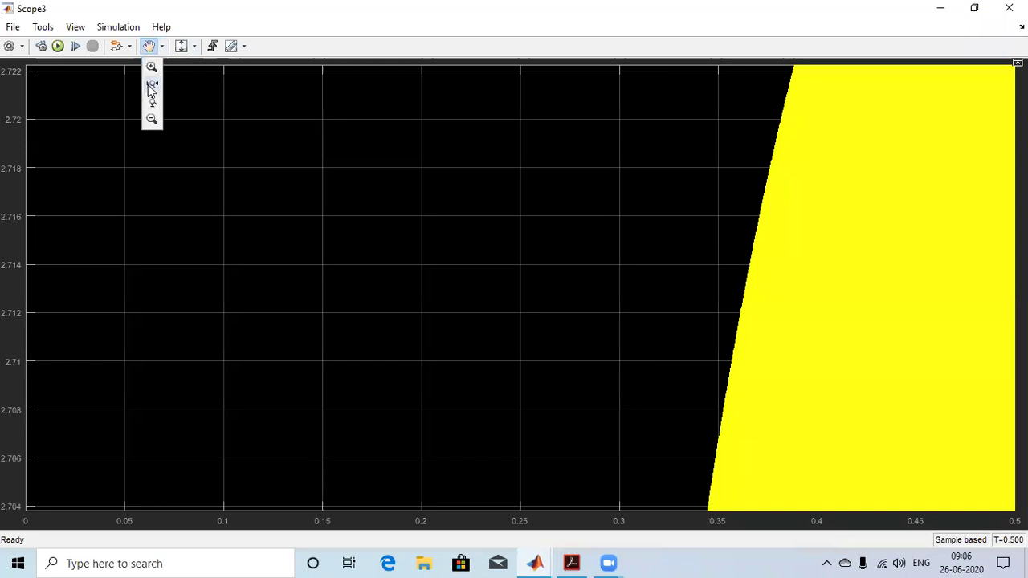
{"action": "left_click", "coordinate": [153, 87]}
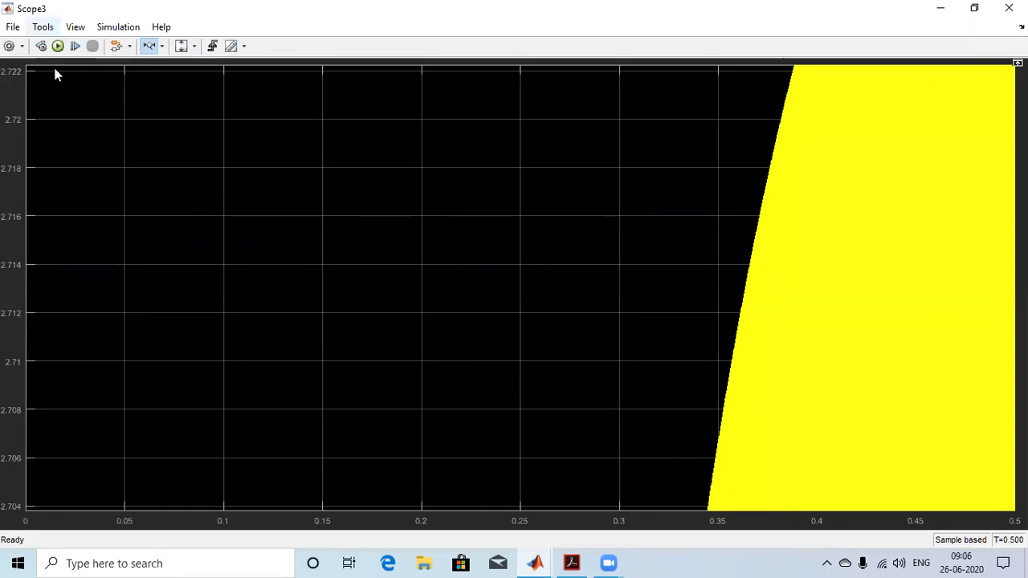
{"action": "left_click", "coordinate": [42, 26]}
{"action": "left_click", "coordinate": [704, 492]}
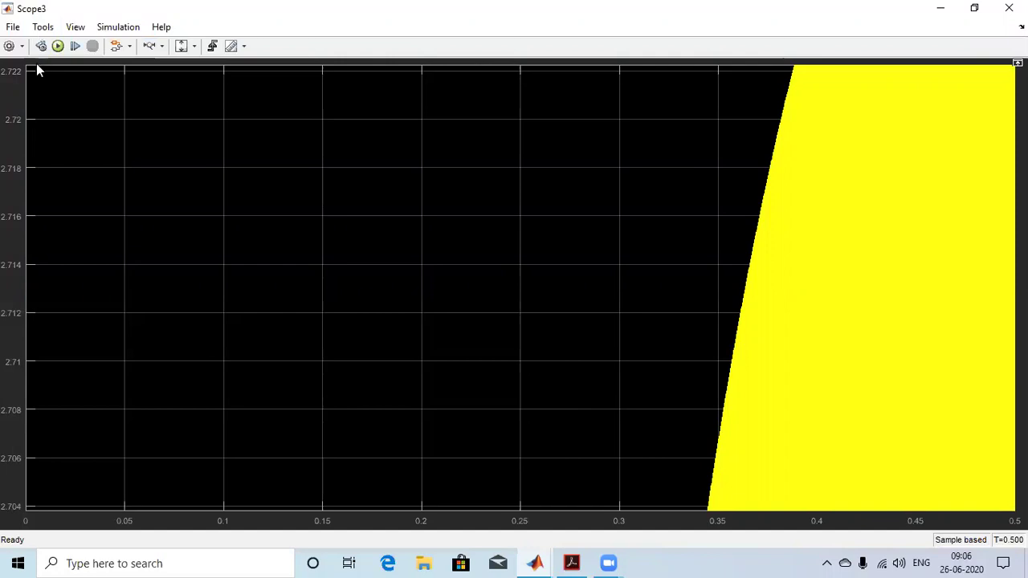
{"action": "key", "text": "alt+t"}
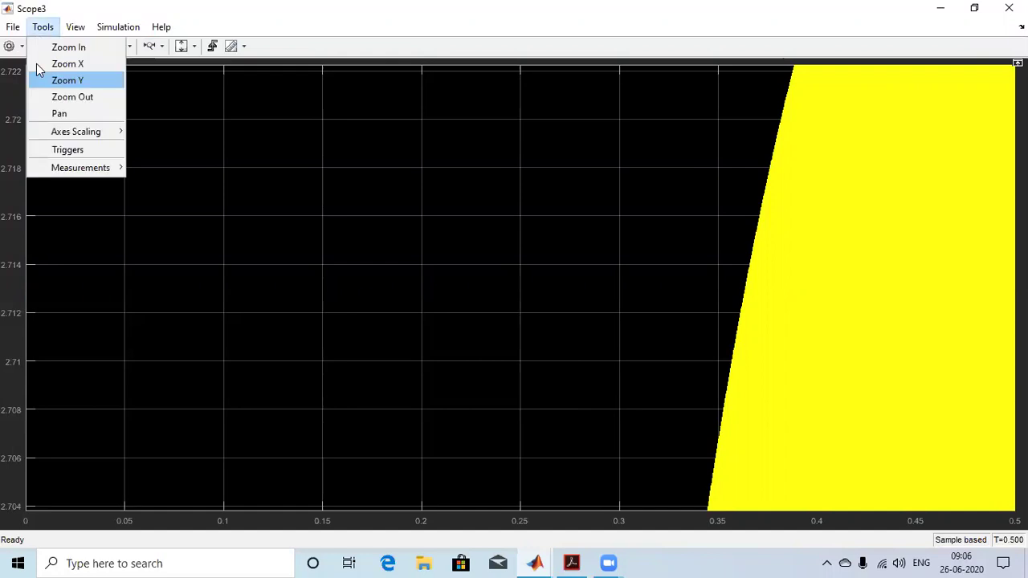
{"action": "key", "text": "Return"}
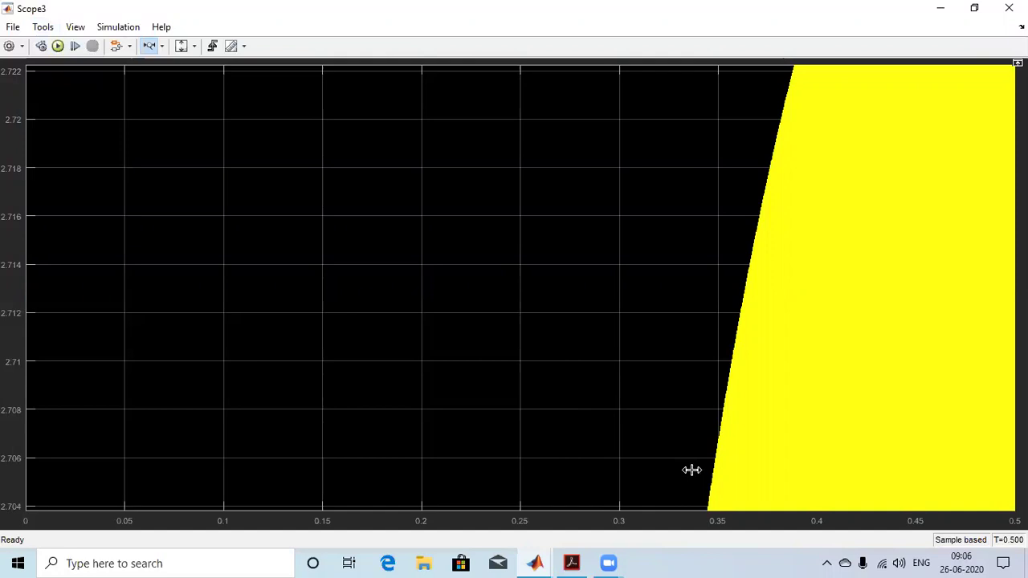
- Zoom out Scope3's vertical axis and pan the plot to the current waveform between about 2.55 and 2.7
{"action": "left_click", "coordinate": [162, 46]}
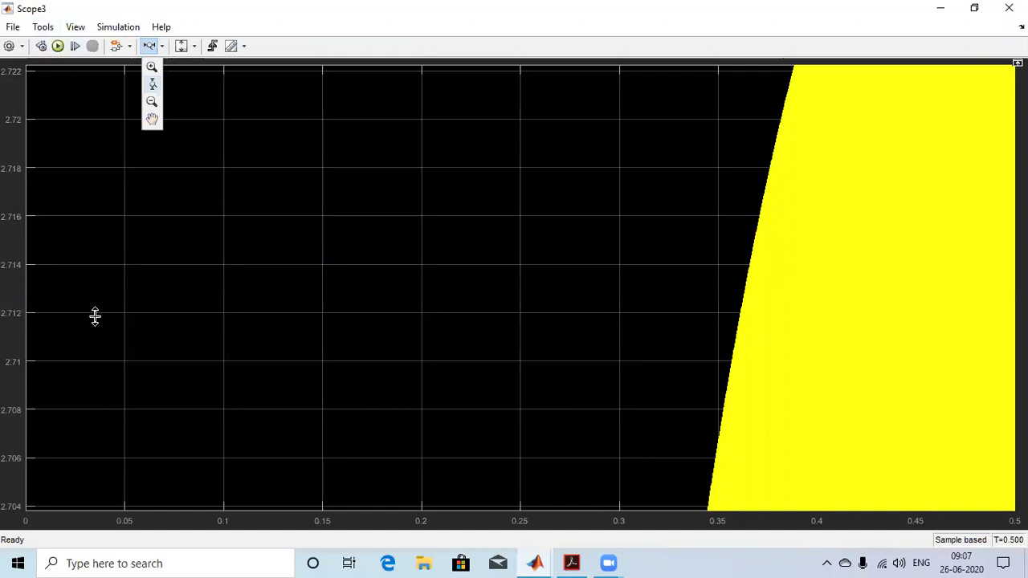
{"action": "left_click", "coordinate": [95, 315]}
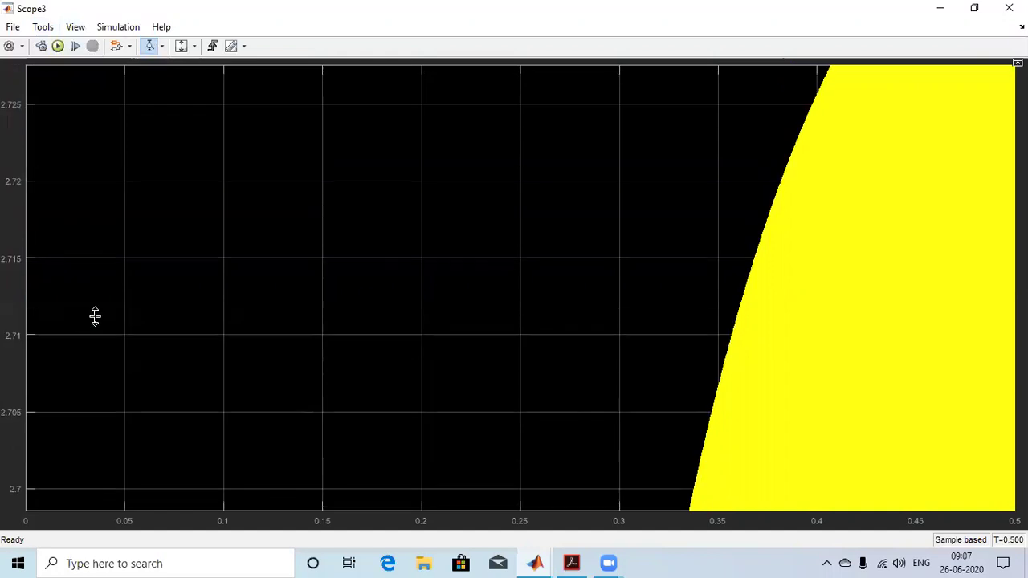
{"action": "left_click", "coordinate": [144, 83]}
{"action": "left_click", "coordinate": [158, 88]}
{"action": "left_click", "coordinate": [163, 47]}
{"action": "left_click", "coordinate": [153, 118]}
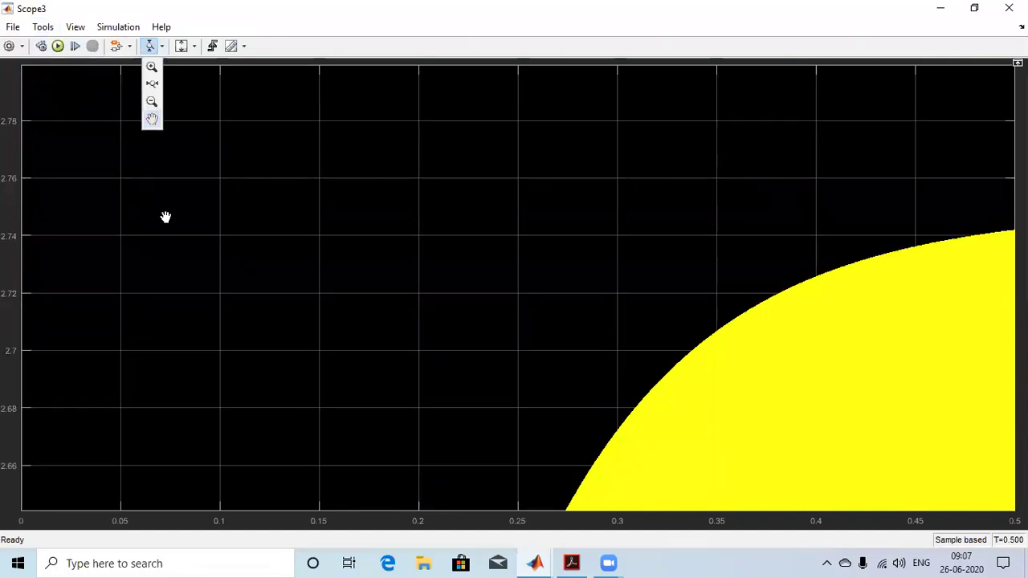
{"action": "left_click_drag", "start_coordinate": [165, 217], "coordinate": [82, 126]}
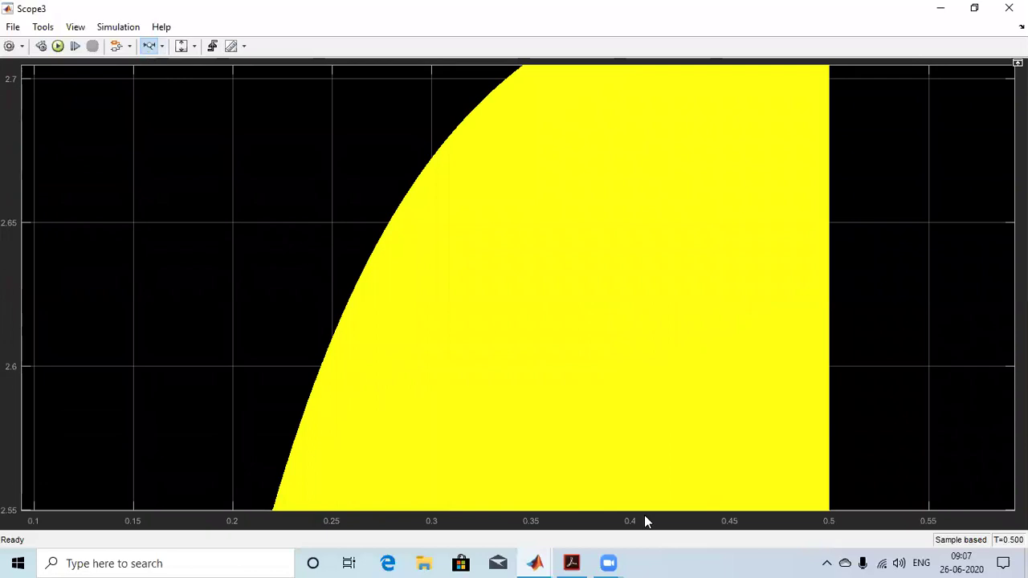
- Zoom Scope3's time axis to about 0.375–0.41 s and widen the vertical range to about 2.8 to include the pulse tops
{"action": "scroll", "coordinate": [633, 496], "scroll_direction": "down", "scroll_amount": 1}
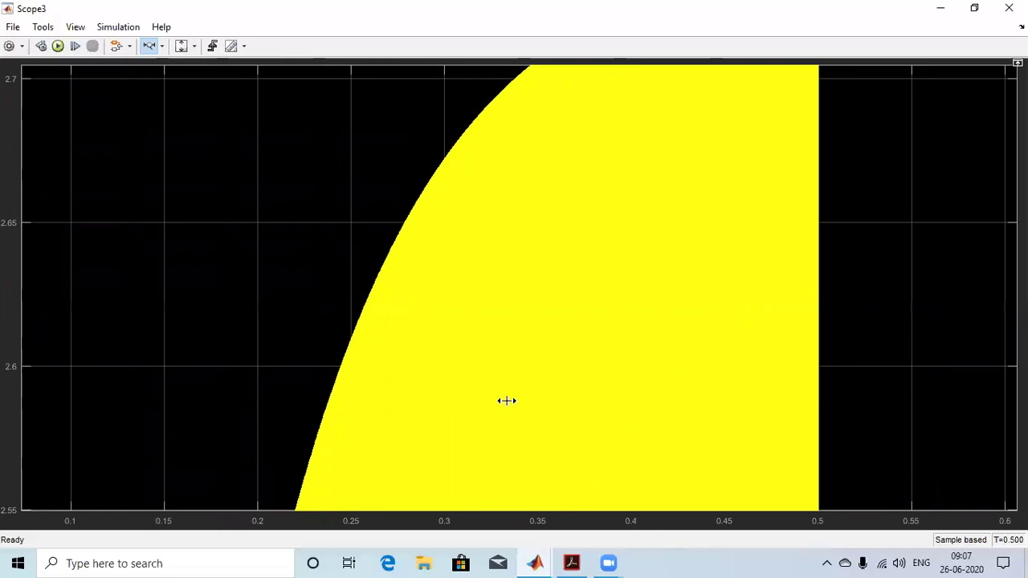
{"action": "scroll", "coordinate": [625, 419], "scroll_direction": "up", "scroll_amount": 1}
{"action": "scroll", "coordinate": [843, 454], "scroll_direction": "up", "scroll_amount": 1}
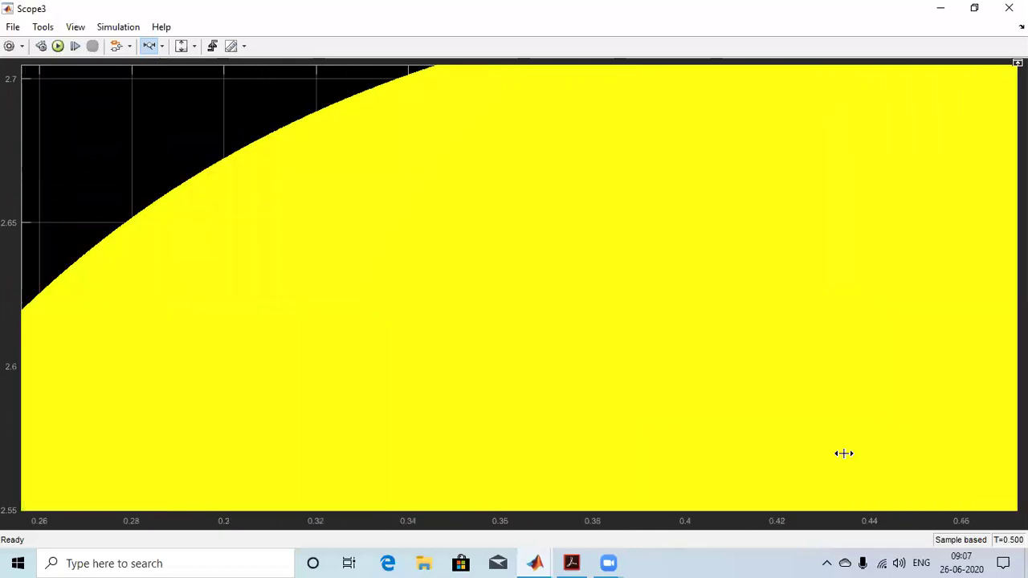
{"action": "scroll", "coordinate": [831, 428], "scroll_direction": "up", "scroll_amount": 1}
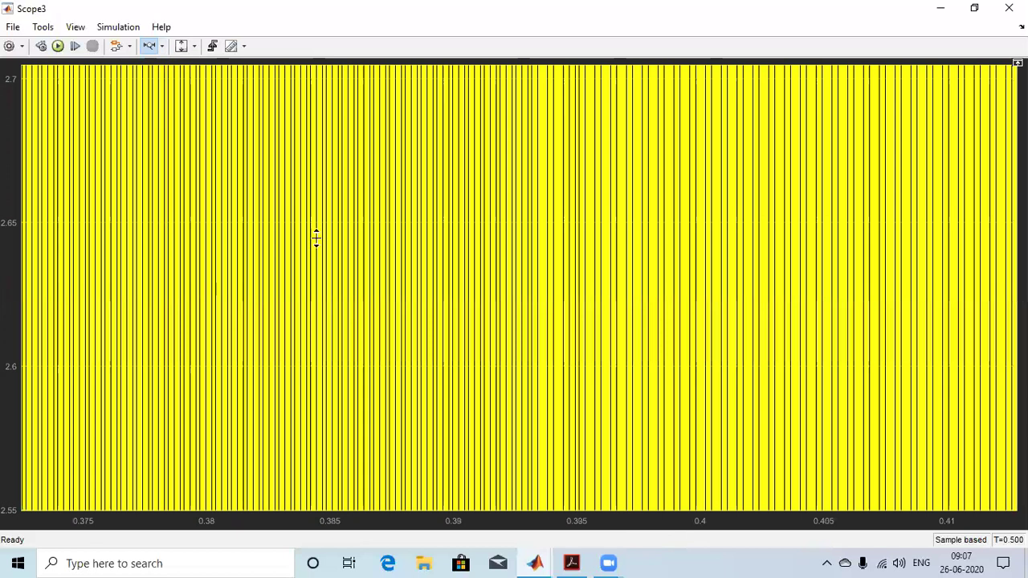
{"action": "scroll", "coordinate": [317, 238], "scroll_direction": "down", "scroll_amount": 5}
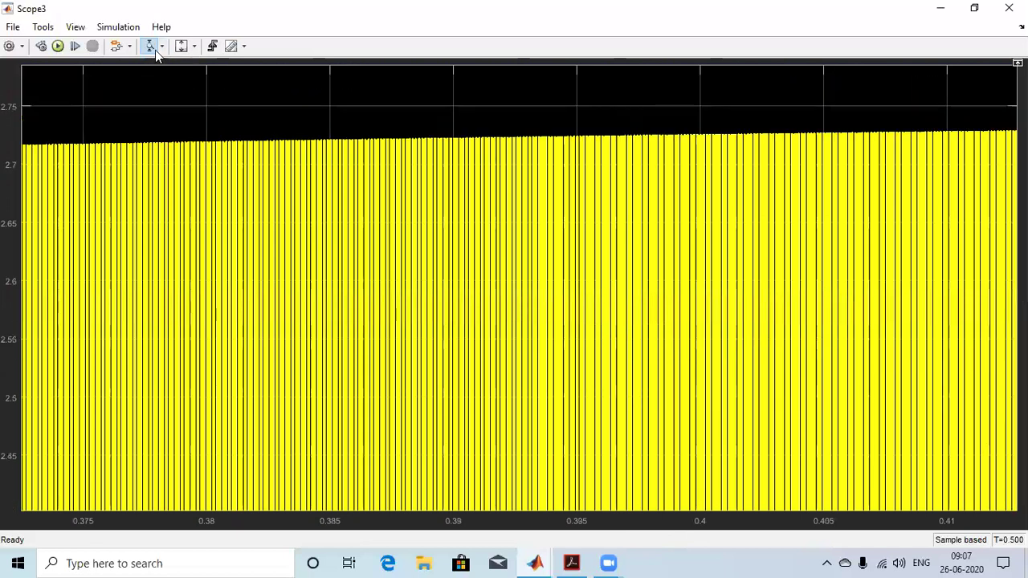
{"action": "scroll", "coordinate": [172, 66], "scroll_direction": "down", "scroll_amount": 1}
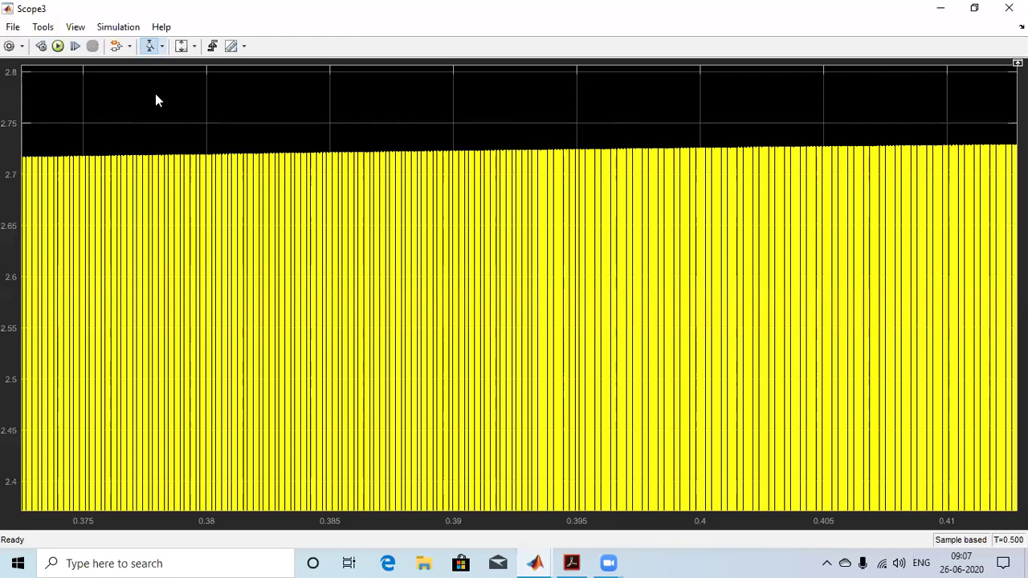
- Zoom Scope3's time axis to the individual current pulses between about 0.3945 and 0.3954 s
{"action": "left_click", "coordinate": [161, 46]}
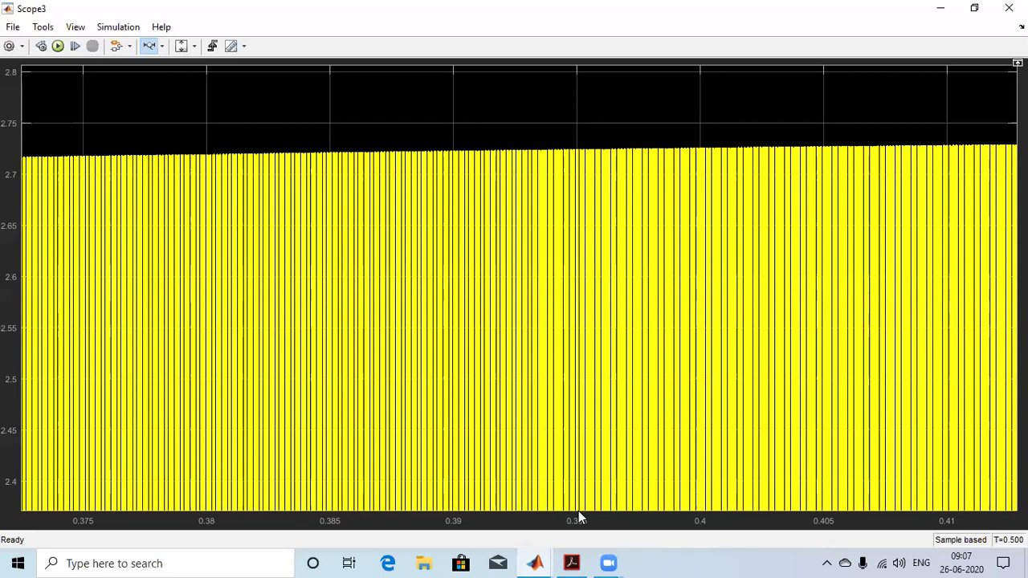
{"action": "left_click", "coordinate": [578, 512]}
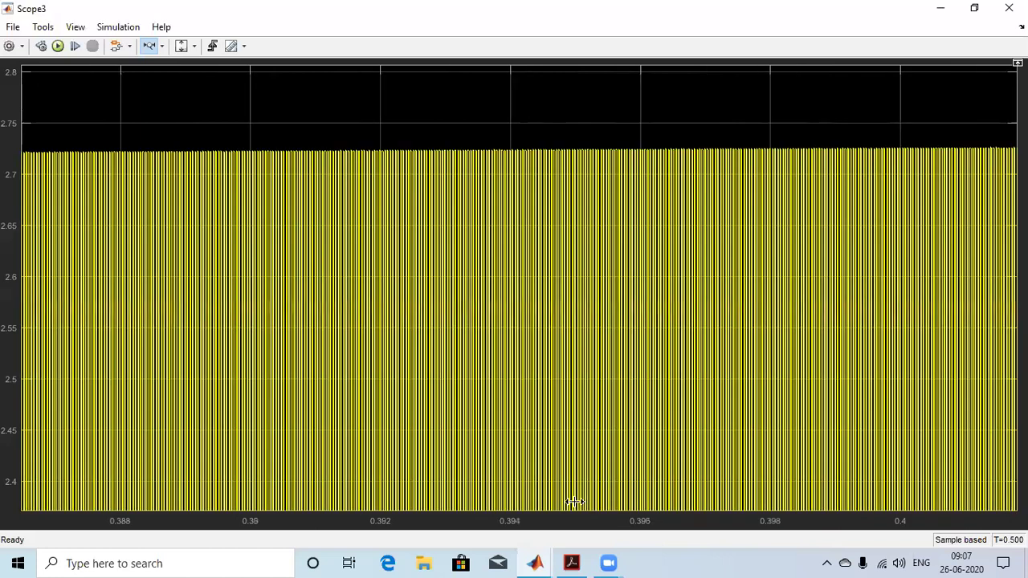
{"action": "left_click", "coordinate": [575, 501]}
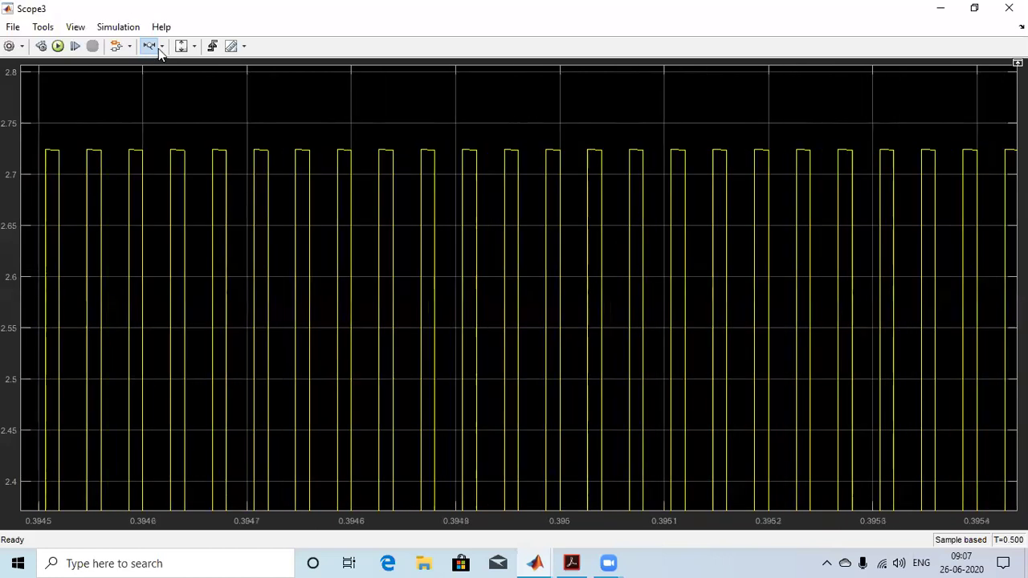
- Zoom Scope3's vertical axis to about 2.7–2.725 to inspect the slope on top of the current pulses
{"action": "left_click", "coordinate": [162, 46]}
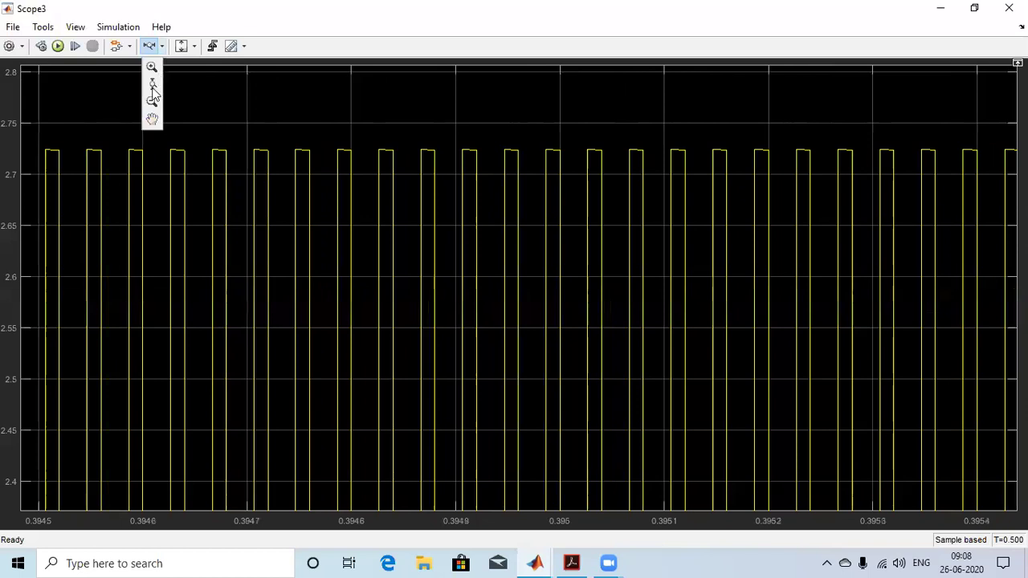
{"action": "left_click", "coordinate": [153, 94]}
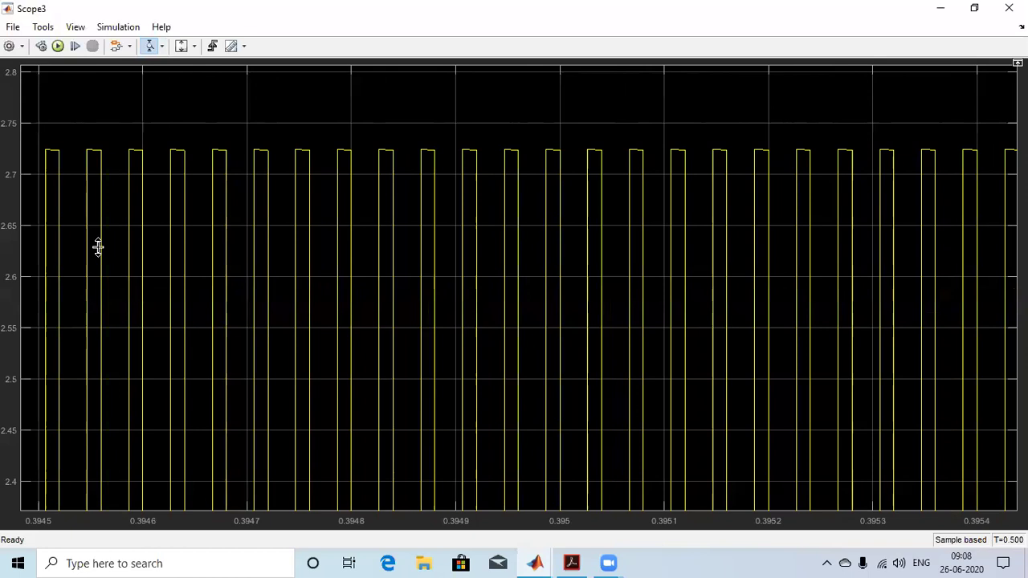
{"action": "left_click", "coordinate": [80, 88]}
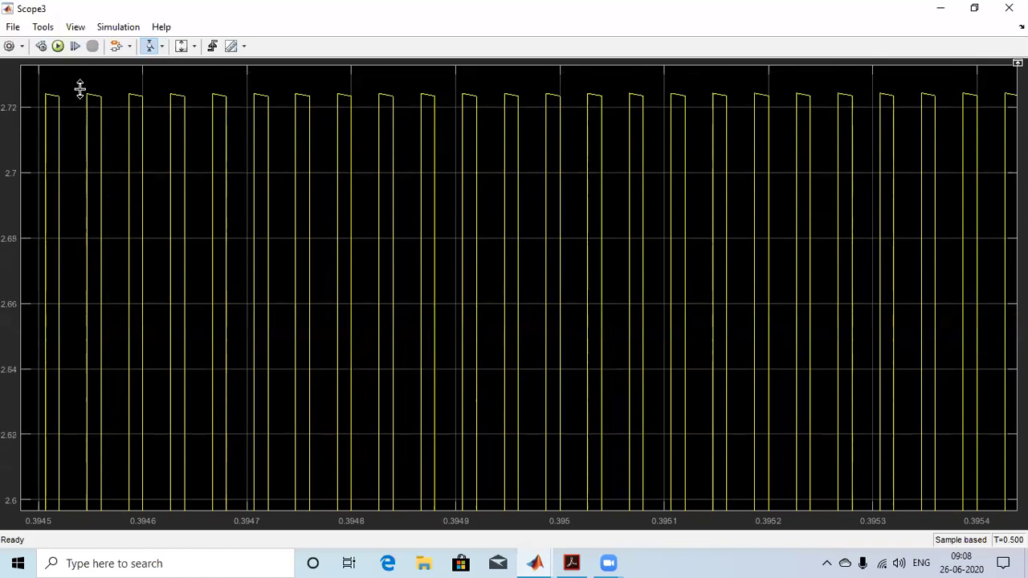
{"action": "left_click", "coordinate": [198, 153]}
- Narrow Scope3's time axis to a few current pulses around 0.39495 s
{"action": "left_click", "coordinate": [161, 49]}
{"action": "left_click", "coordinate": [152, 86]}
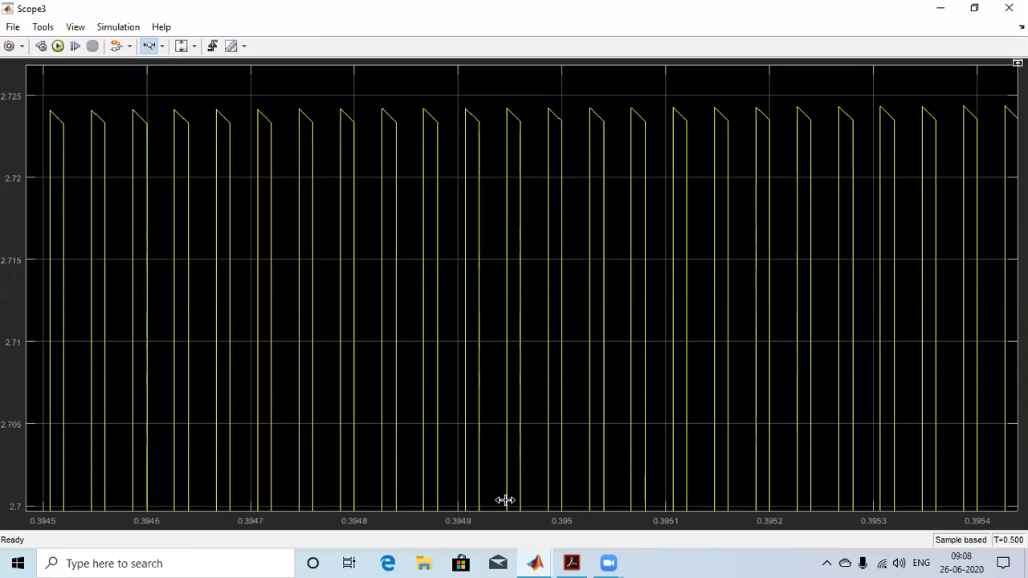
{"action": "left_click", "coordinate": [504, 500]}
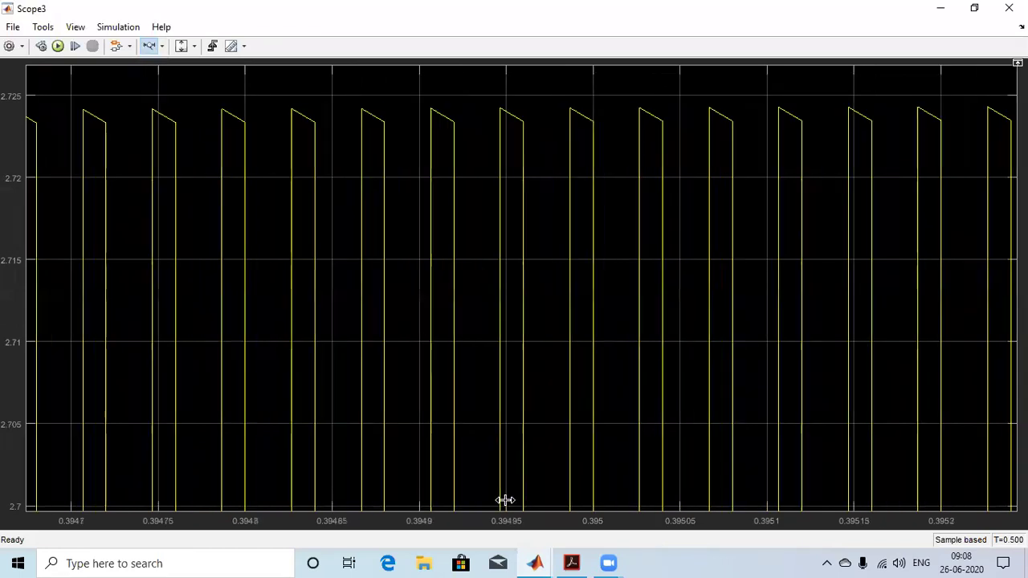
{"action": "left_click", "coordinate": [369, 468]}
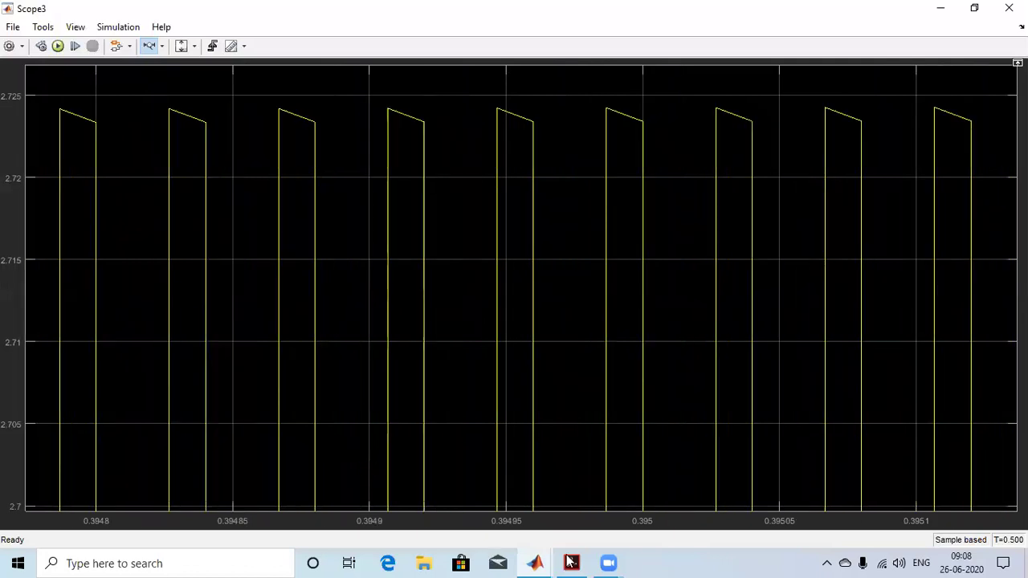
- Compare the Scope3 current pulses with the theoretical i1 waveform in the Boost_Converter PDF, and return to Scope3
{"action": "left_click", "coordinate": [540, 560]}
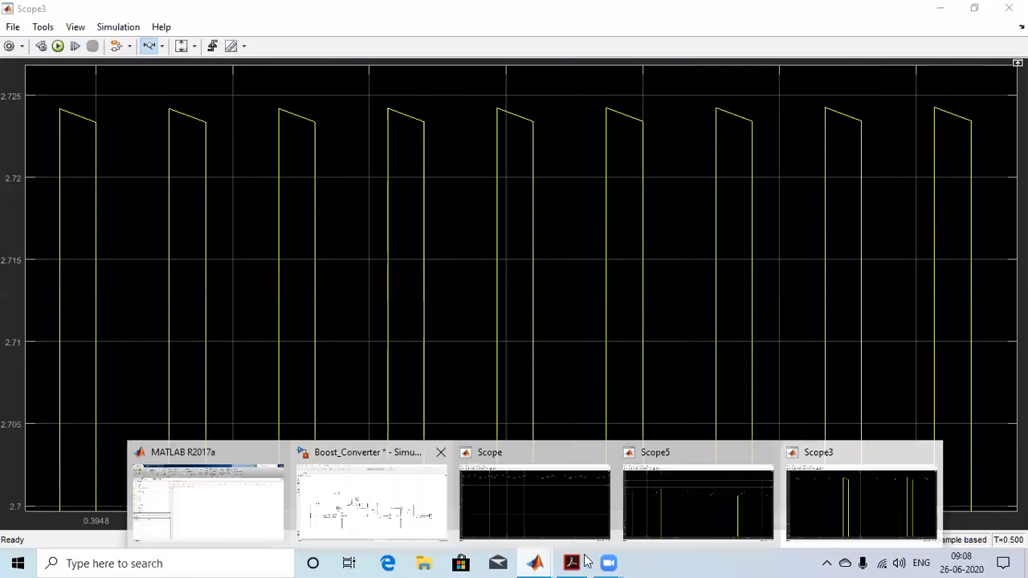
{"action": "left_click", "coordinate": [578, 561]}
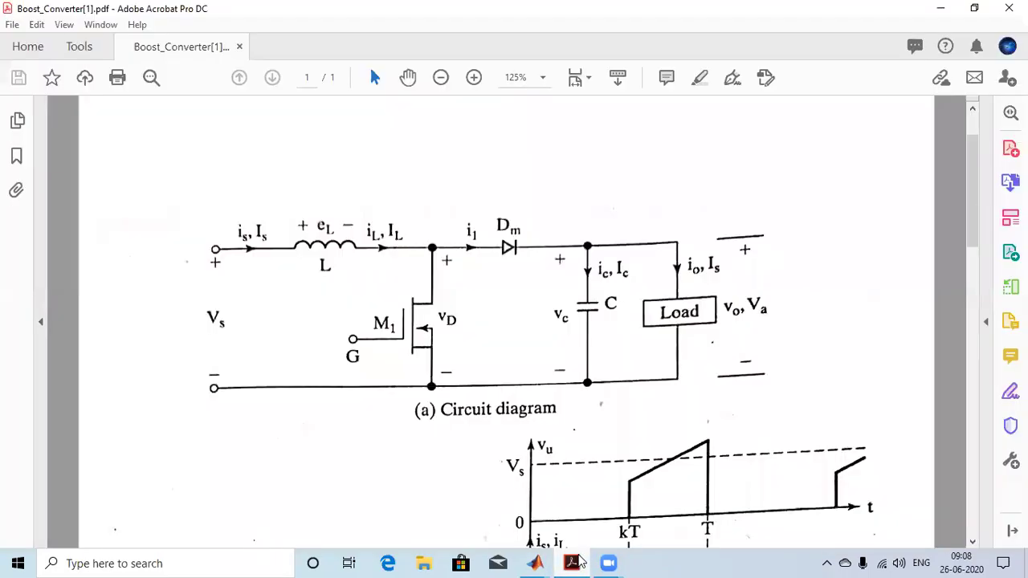
{"action": "scroll", "coordinate": [677, 462], "scroll_direction": "down", "scroll_amount": 5}
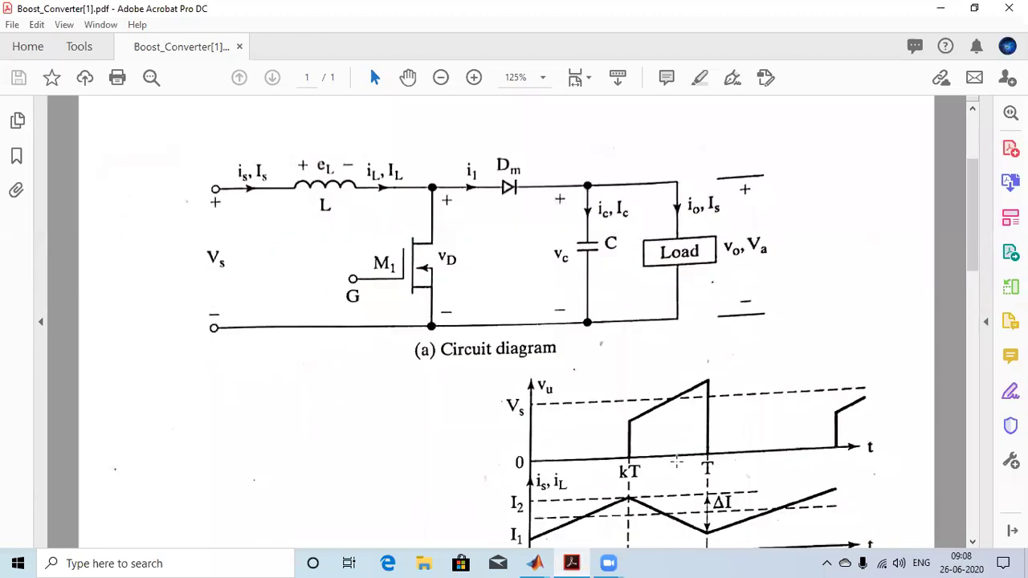
{"action": "scroll", "coordinate": [537, 384], "scroll_direction": "down", "scroll_amount": 1}
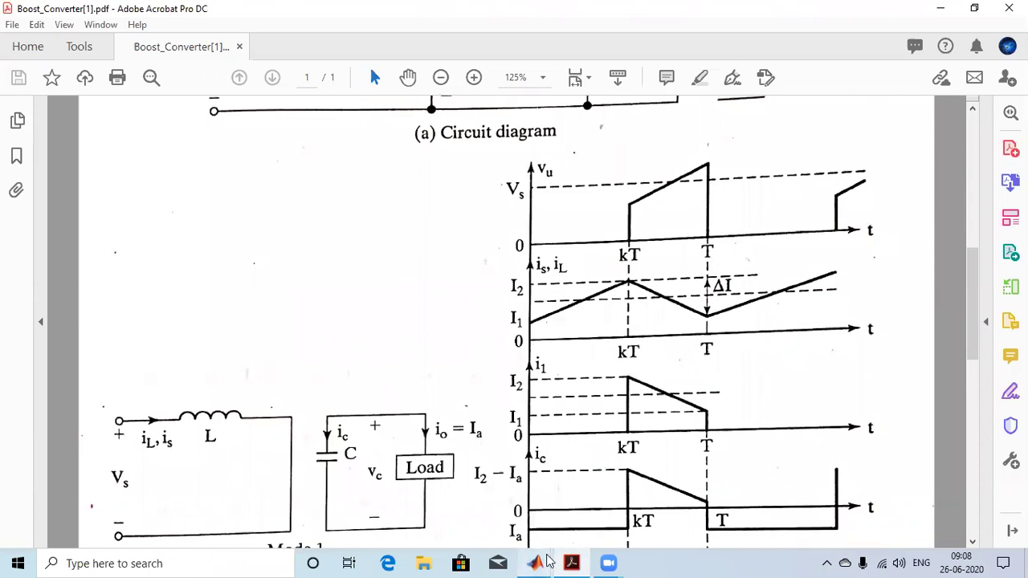
{"action": "mouse_move", "coordinate": [549, 559]}
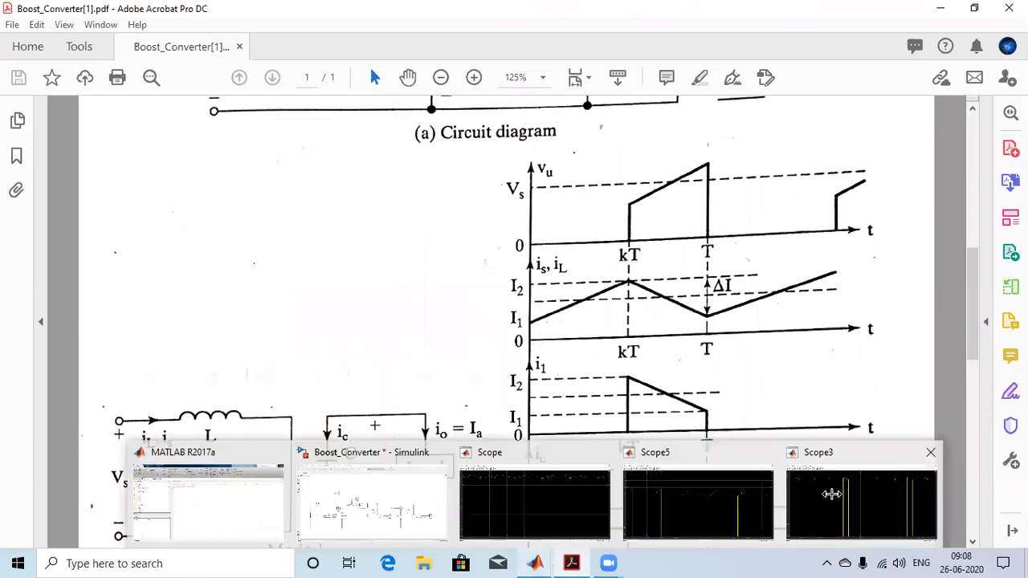
{"action": "left_click", "coordinate": [860, 504]}
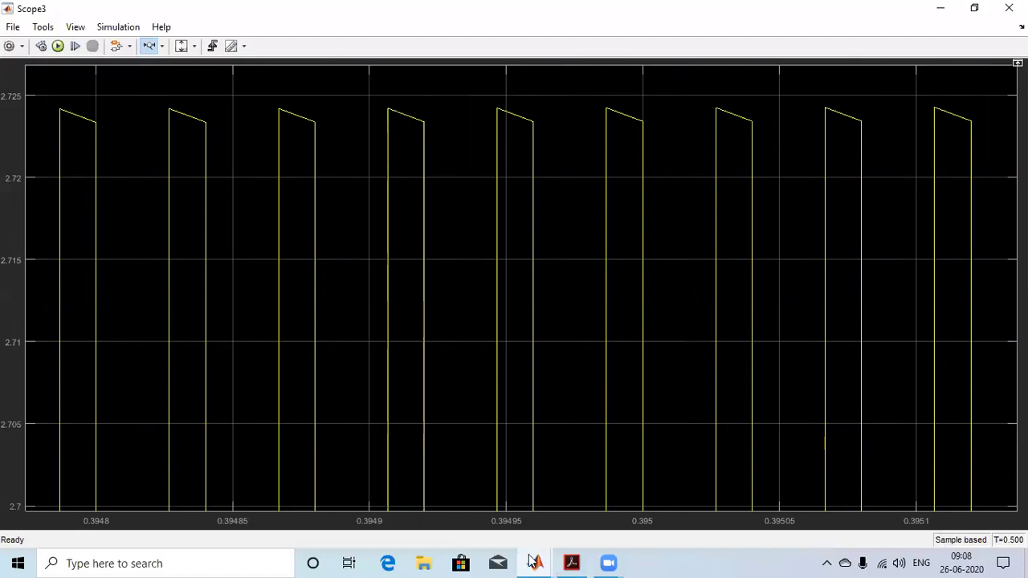
- Locate the capacitor current scope in the Boost_Converter model and examine the theoretical ic waveform in the PDF
{"action": "mouse_move", "coordinate": [535, 562]}
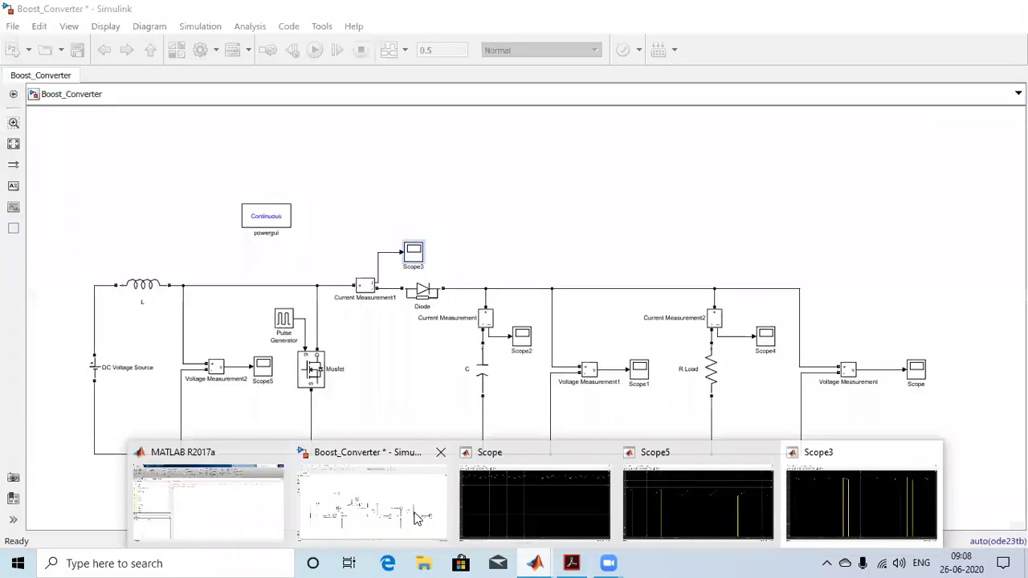
{"action": "left_click", "coordinate": [402, 492]}
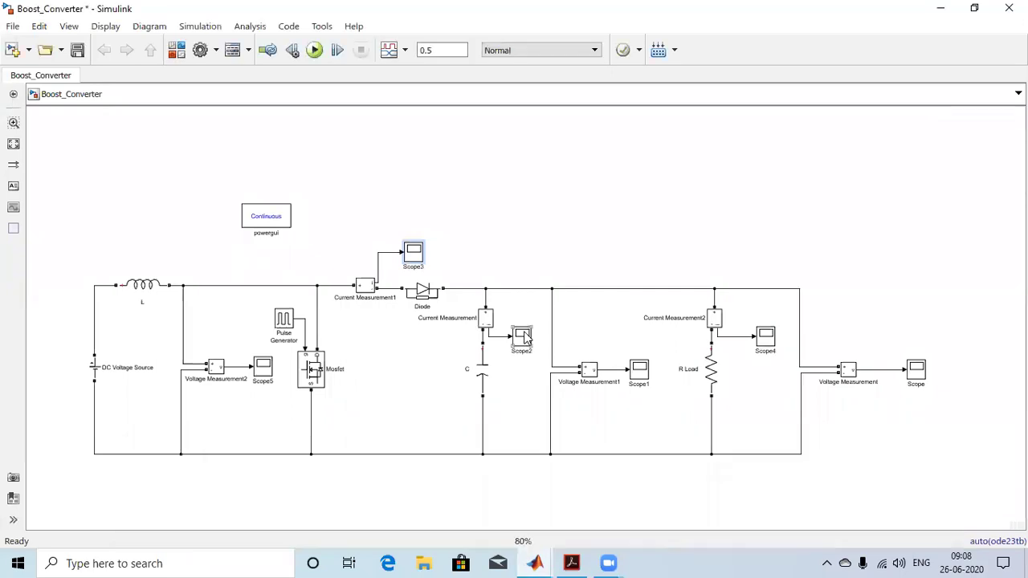
{"action": "left_click", "coordinate": [574, 558]}
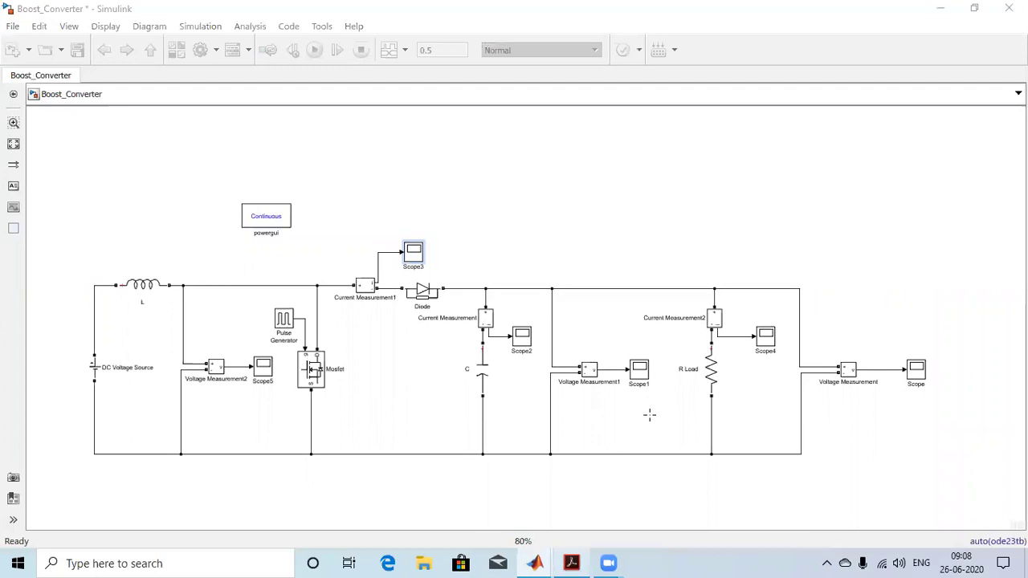
{"action": "scroll", "coordinate": [635, 419], "scroll_direction": "down", "scroll_amount": 4}
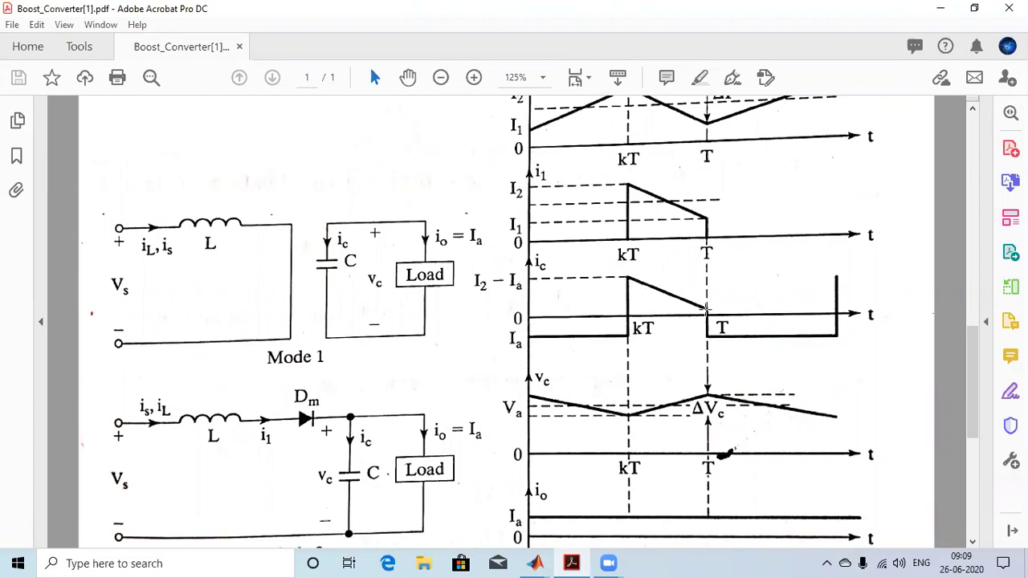
- Switch back to the Boost_Converter model and open Scope2 to view the capacitor current
{"action": "left_click", "coordinate": [544, 560]}
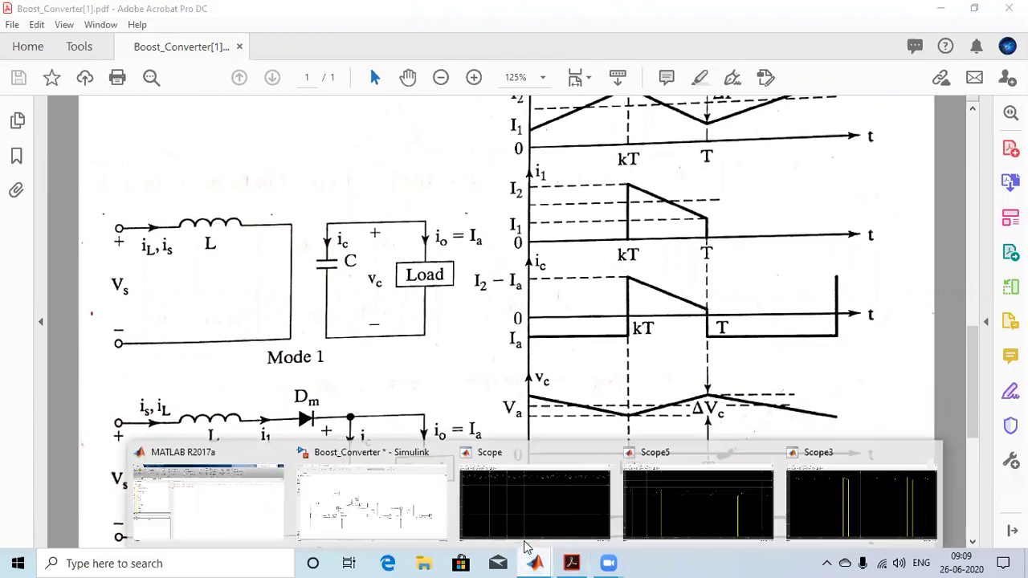
{"action": "left_click", "coordinate": [408, 523]}
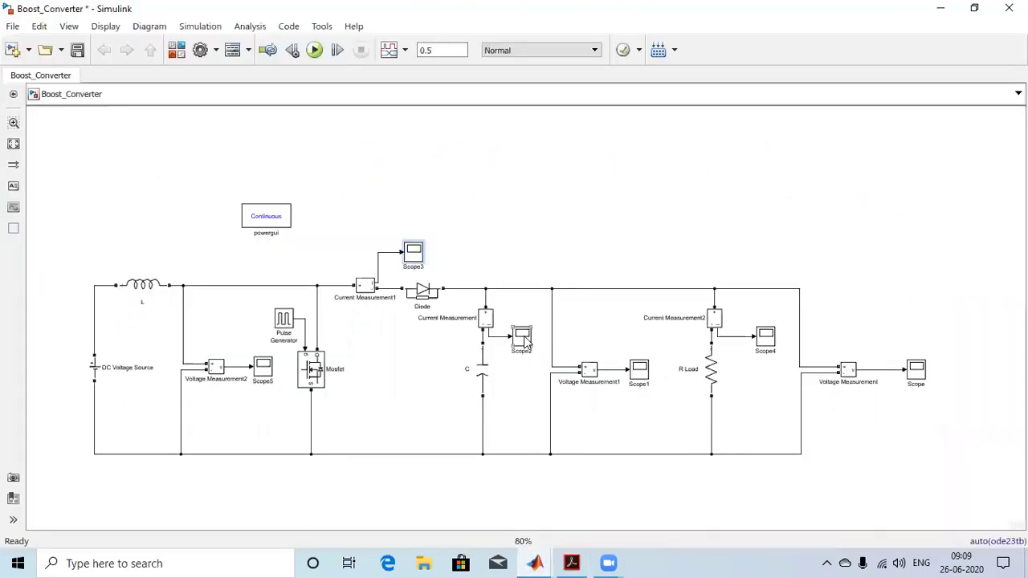
{"action": "double_click", "coordinate": [522, 335]}
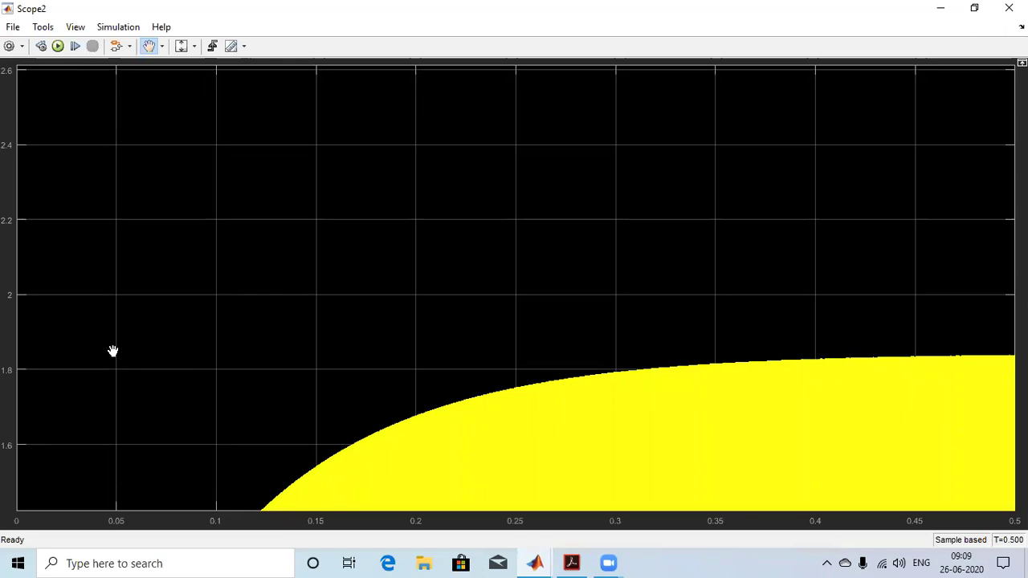
- Pan Scope2's plot until the waveform's starting point at time 0 and value 0 is in view
{"action": "left_click_drag", "start_coordinate": [144, 458], "coordinate": [113, 351]}
{"action": "left_click_drag", "start_coordinate": [225, 284], "coordinate": [195, 156]}
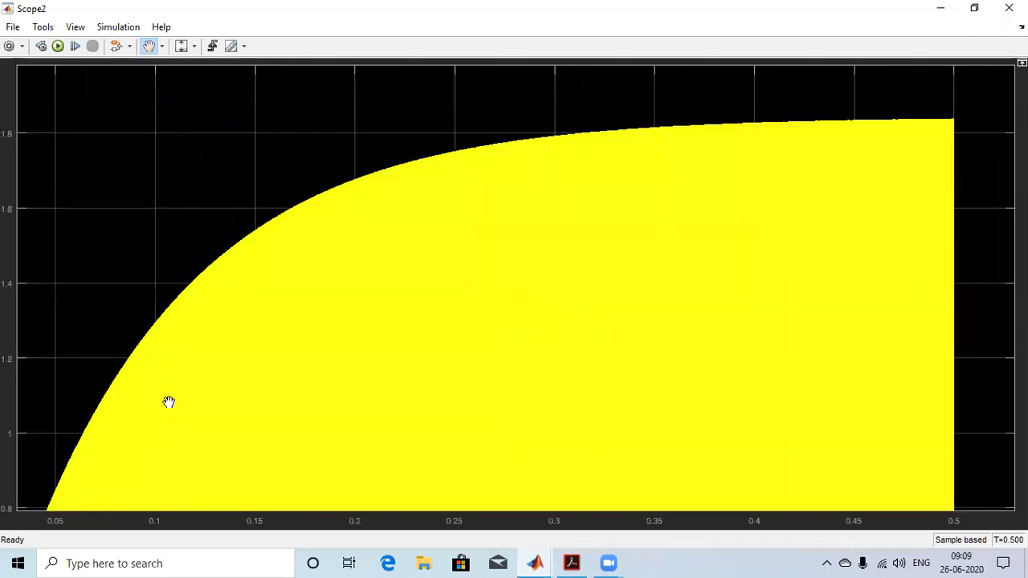
{"action": "left_click_drag", "start_coordinate": [12, 484], "coordinate": [99, 220]}
{"action": "left_click_drag", "start_coordinate": [75, 281], "coordinate": [117, 136]}
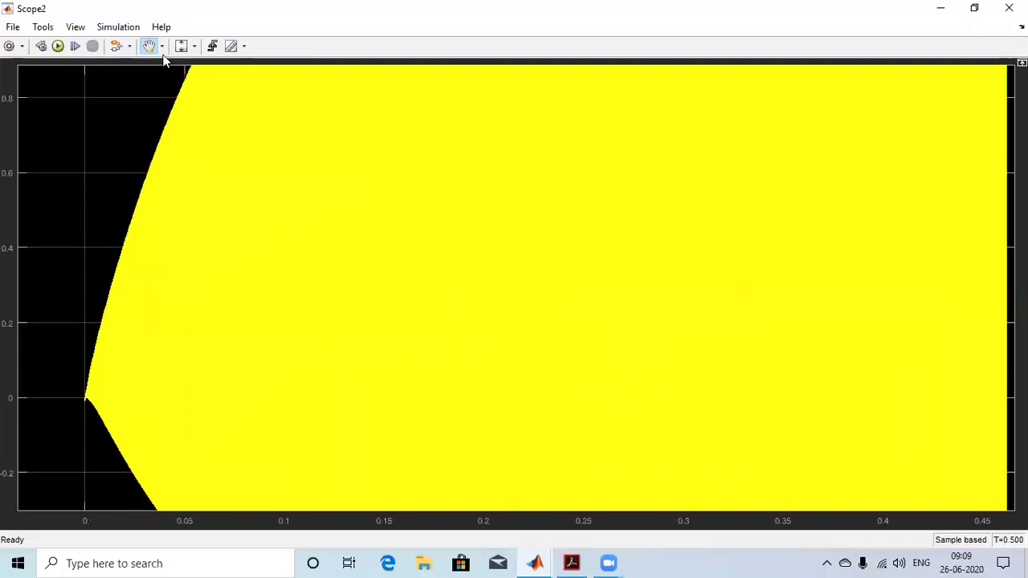
{"action": "left_click_drag", "start_coordinate": [183, 104], "coordinate": [161, 83]}
- Zoom Scope2's time axis to about 0.075–0.335 s and widen its vertical range to about -1.2 to 2.2
{"action": "left_click", "coordinate": [162, 82]}
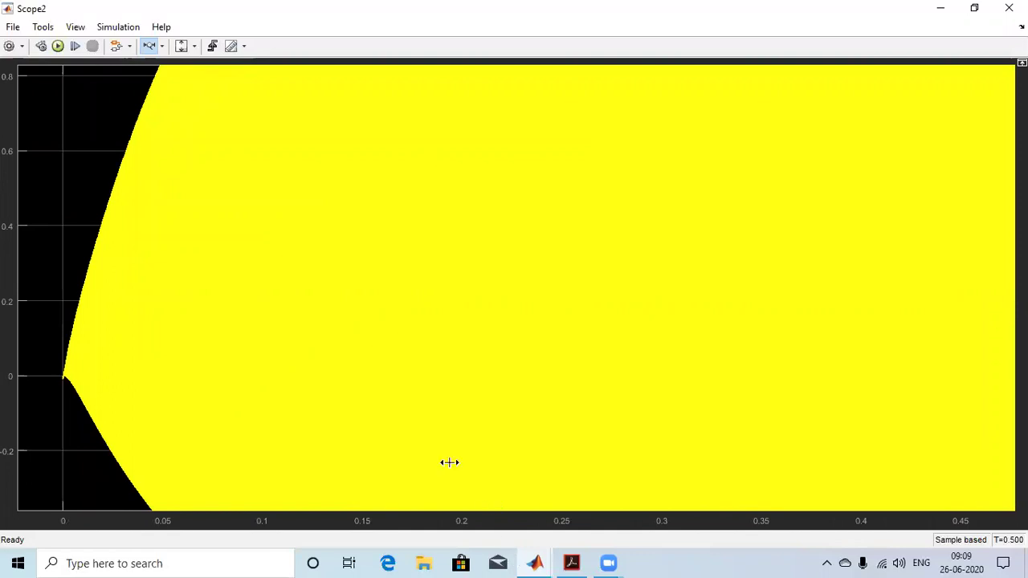
{"action": "scroll", "coordinate": [449, 462], "scroll_direction": "down", "scroll_amount": 1}
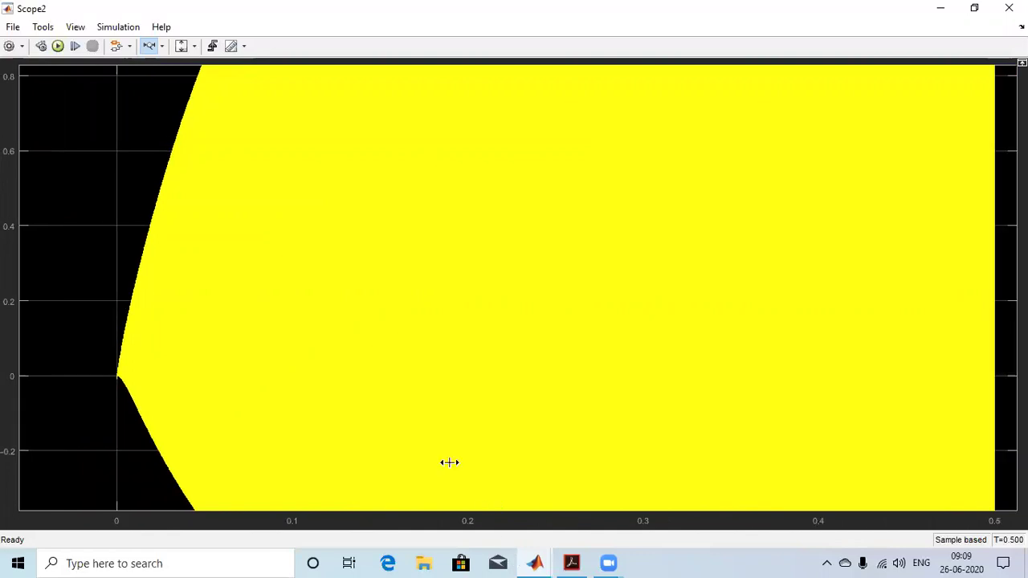
{"action": "left_click", "coordinate": [148, 64]}
{"action": "left_click", "coordinate": [162, 47]}
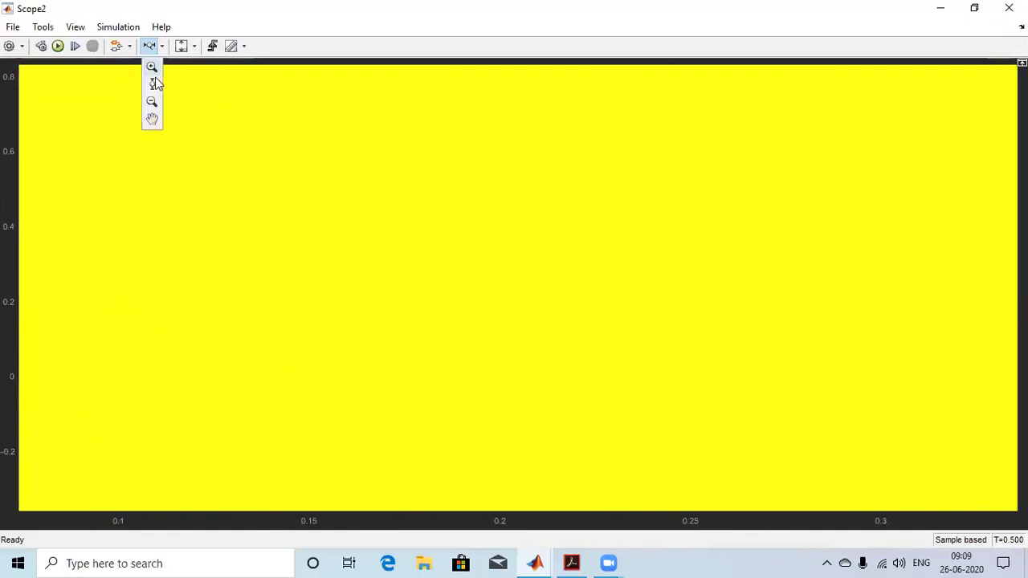
{"action": "left_click", "coordinate": [154, 81]}
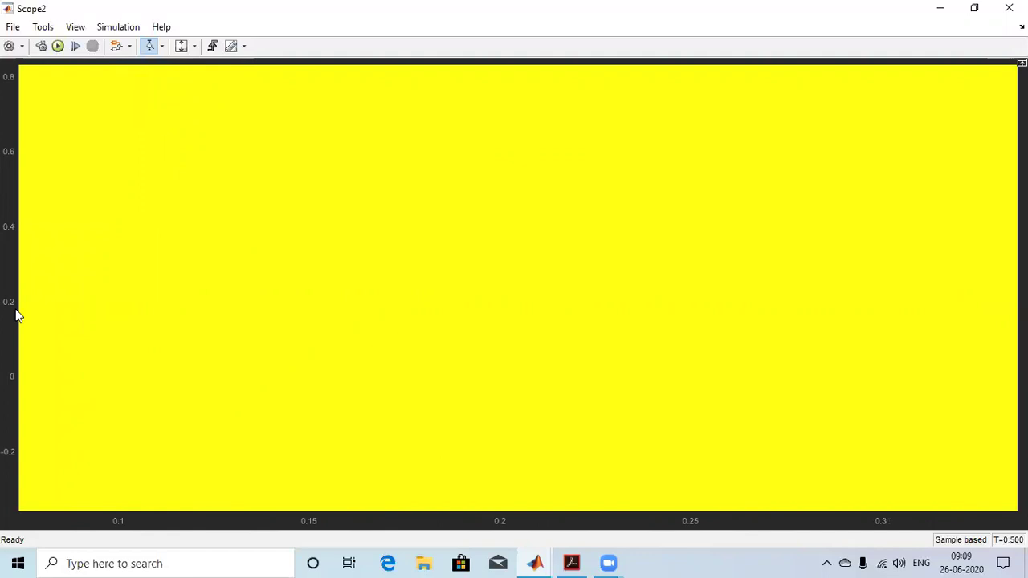
{"action": "scroll", "coordinate": [133, 303], "scroll_direction": "down", "scroll_amount": 1}
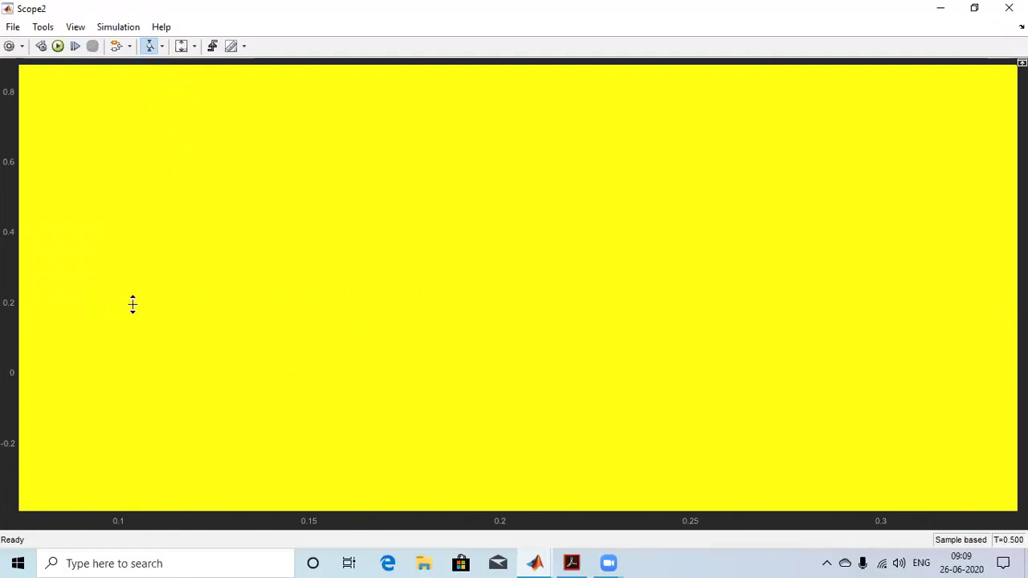
{"action": "double_click", "coordinate": [571, 345]}
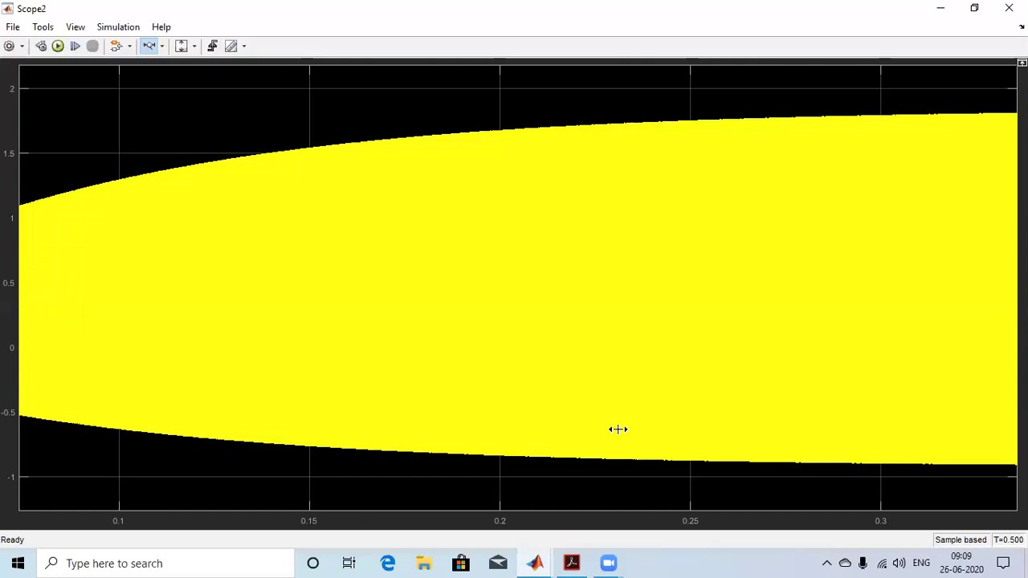
- Zoom Scope2's time axis to the individual capacitor current pulses between about 0.233 and 0.2335 s
{"action": "left_click", "coordinate": [618, 430]}
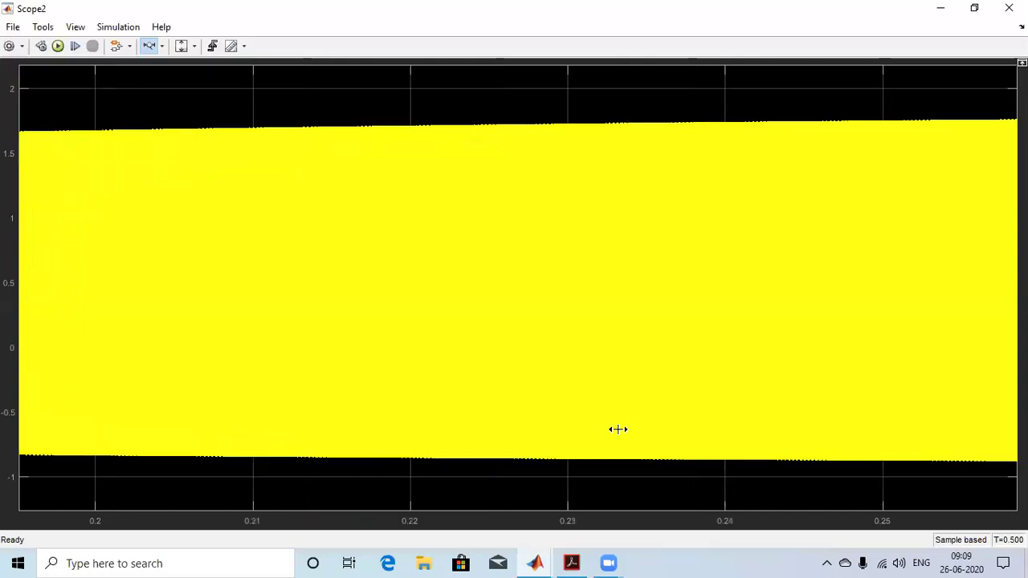
{"action": "left_click", "coordinate": [621, 432]}
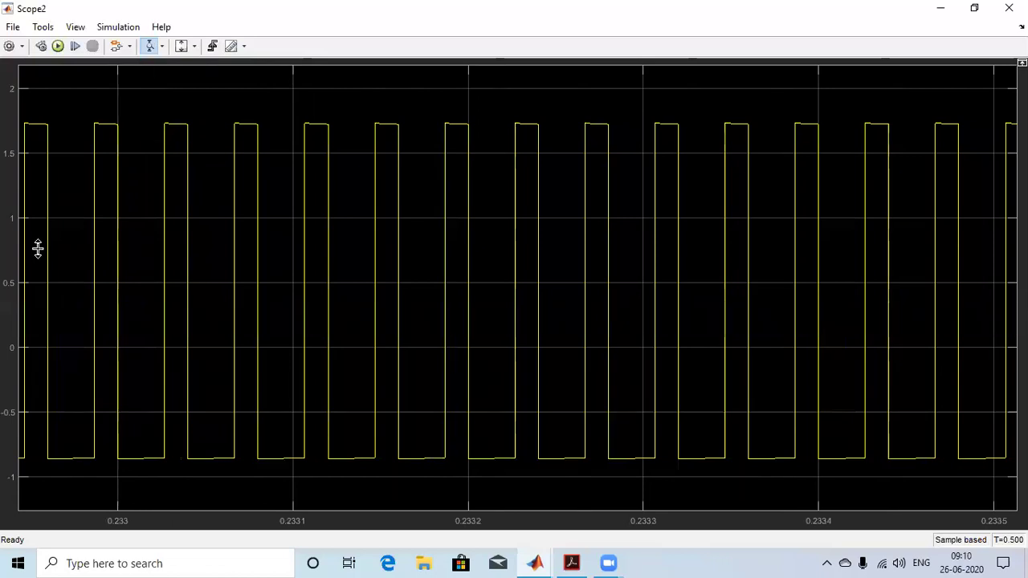
{"action": "scroll", "coordinate": [36, 248], "scroll_direction": "up", "scroll_amount": 1}
- Compare the Scope2 pulses with the theoretical ic waveform in the PDF, and return to Scope2
{"action": "mouse_move", "coordinate": [576, 560]}
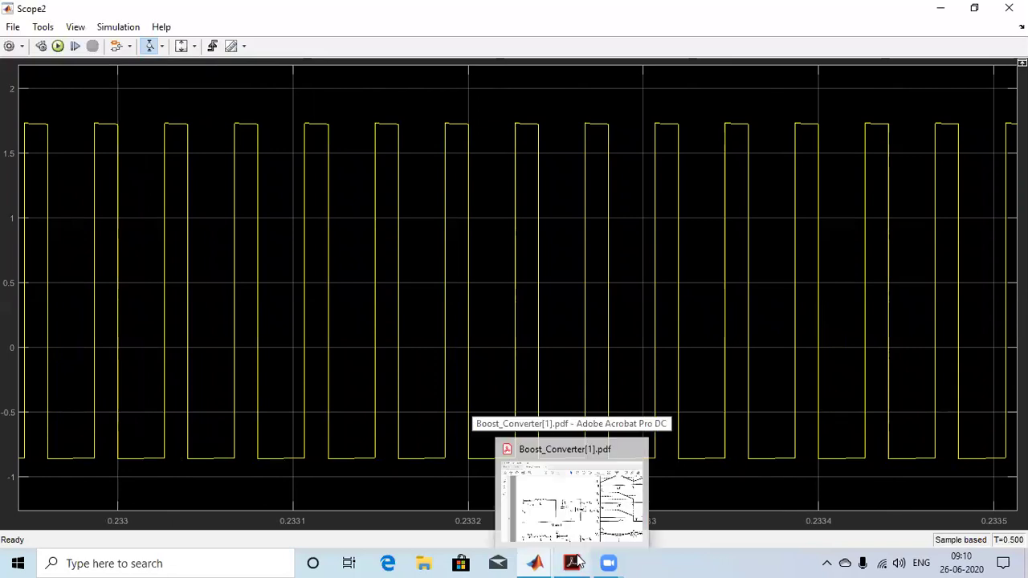
{"action": "left_click", "coordinate": [577, 562]}
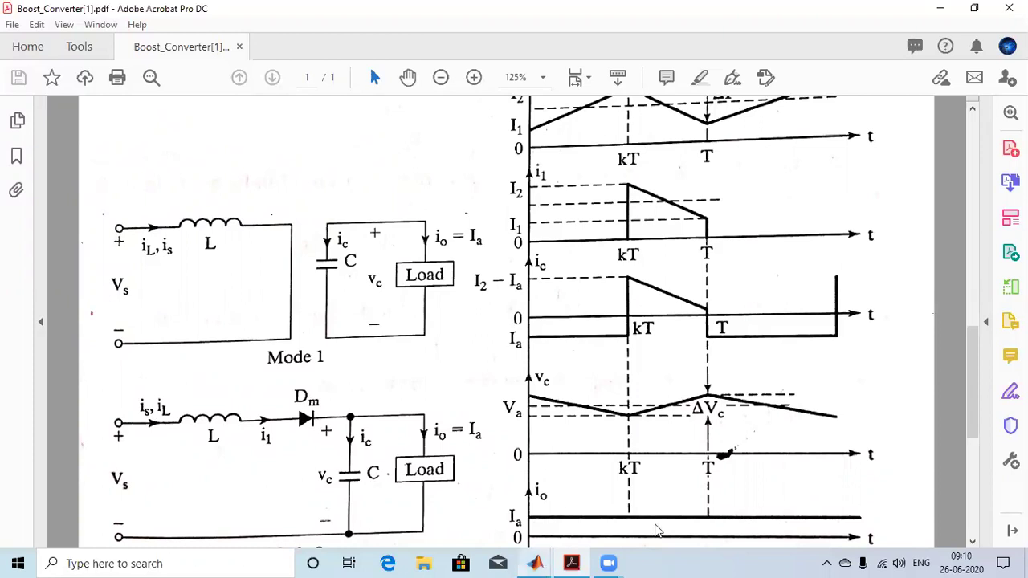
{"action": "left_click", "coordinate": [534, 564]}
{"action": "left_click", "coordinate": [941, 503]}
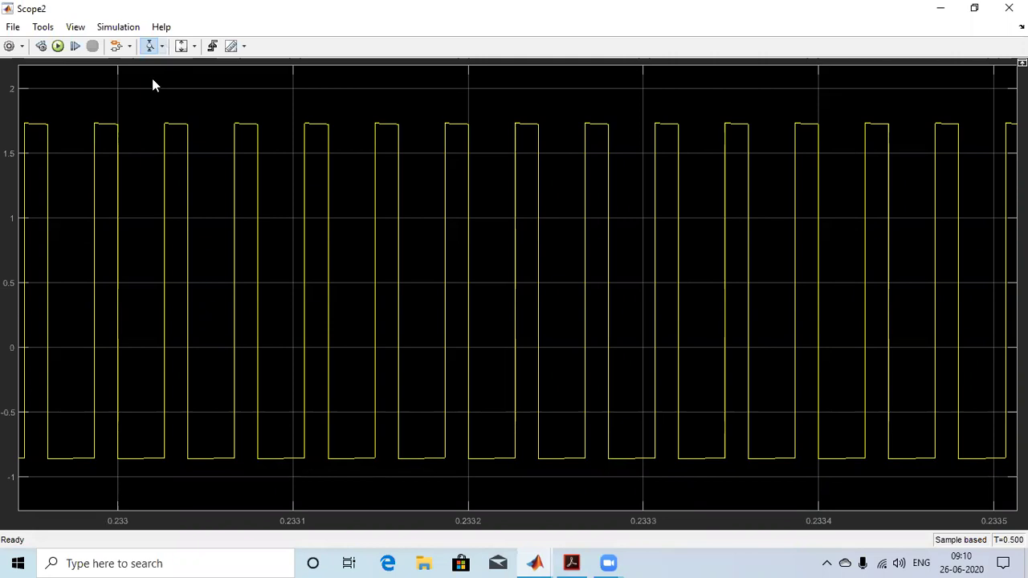
- Zoom Scope2's vertical axis to about 1.25–1.73 to inspect the upper part of the capacitor current pulses
{"action": "left_click", "coordinate": [161, 47]}
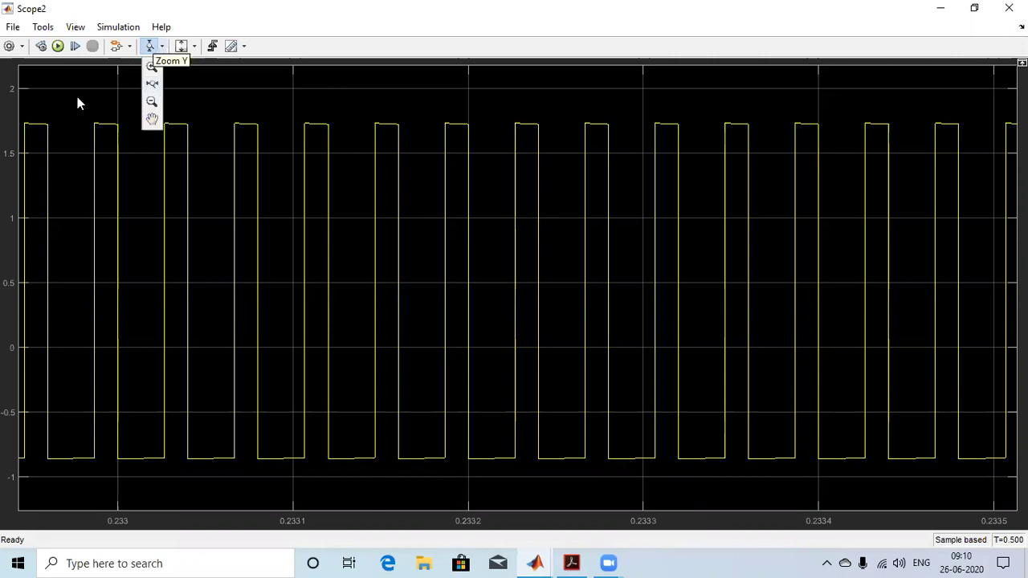
{"action": "left_click", "coordinate": [91, 138]}
{"action": "left_click", "coordinate": [150, 46]}
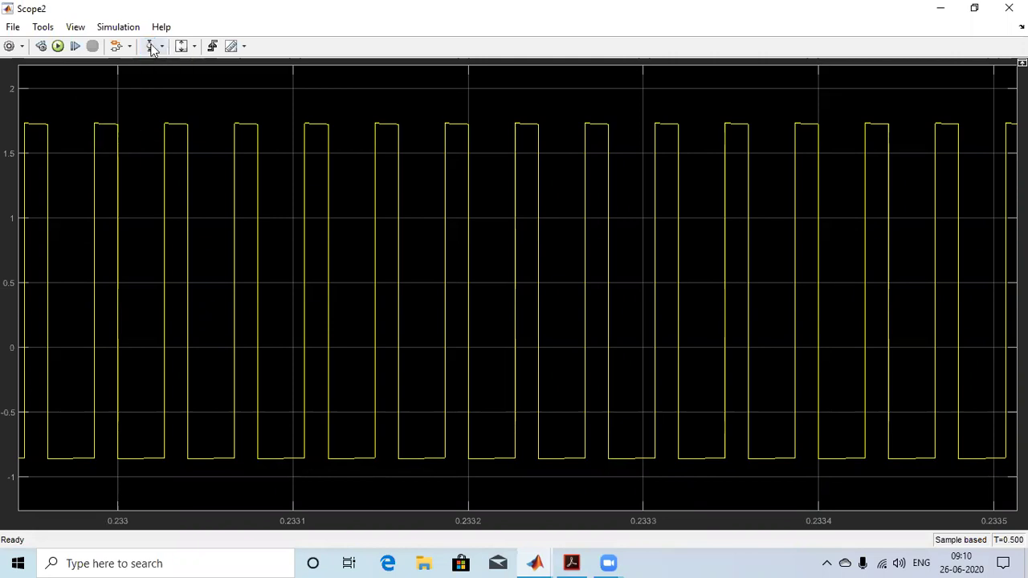
{"action": "left_click", "coordinate": [121, 130]}
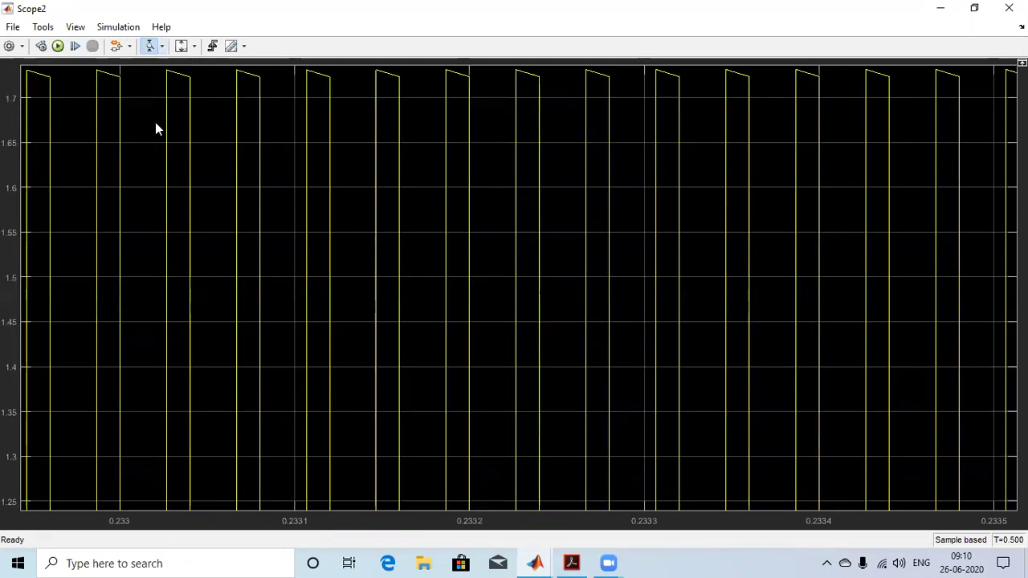
- Shift Scope2's plot down to leave space above the pulses and narrow the vertical range to about 1.57–1.77
{"action": "left_click", "coordinate": [161, 47]}
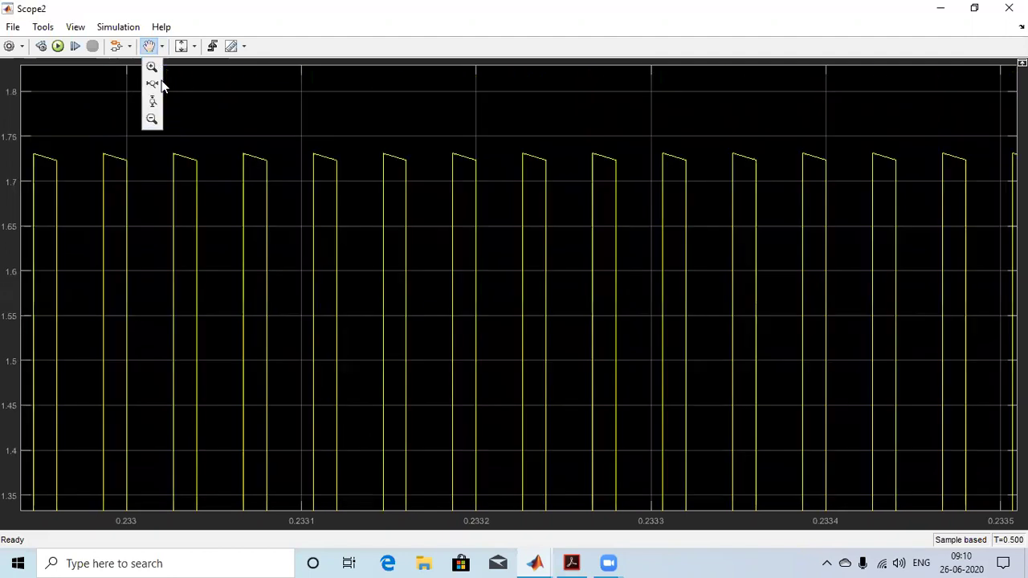
{"action": "left_click", "coordinate": [152, 119]}
{"action": "left_click", "coordinate": [21, 150]}
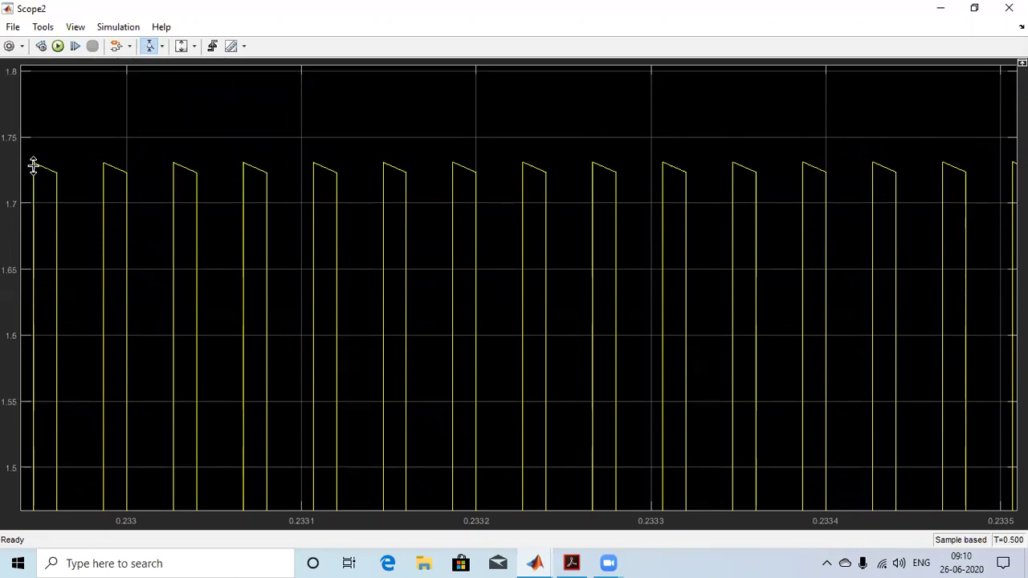
{"action": "left_click", "coordinate": [33, 164]}
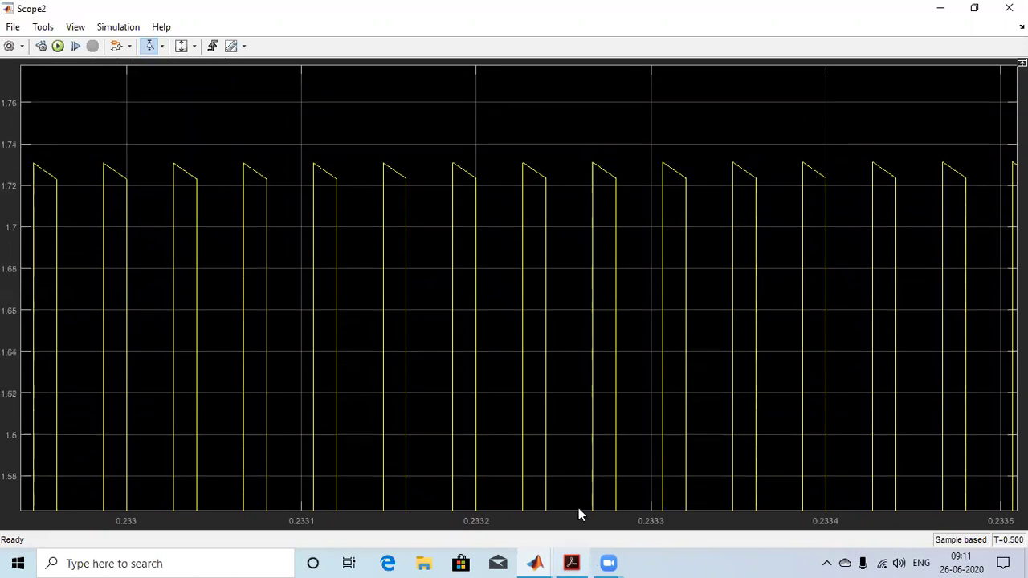
- Switch to the Boost_Converter PDF to check the sloping pulse tops against the theoretical ic waveform
{"action": "left_click", "coordinate": [608, 563]}
{"action": "left_click", "coordinate": [534, 563]}
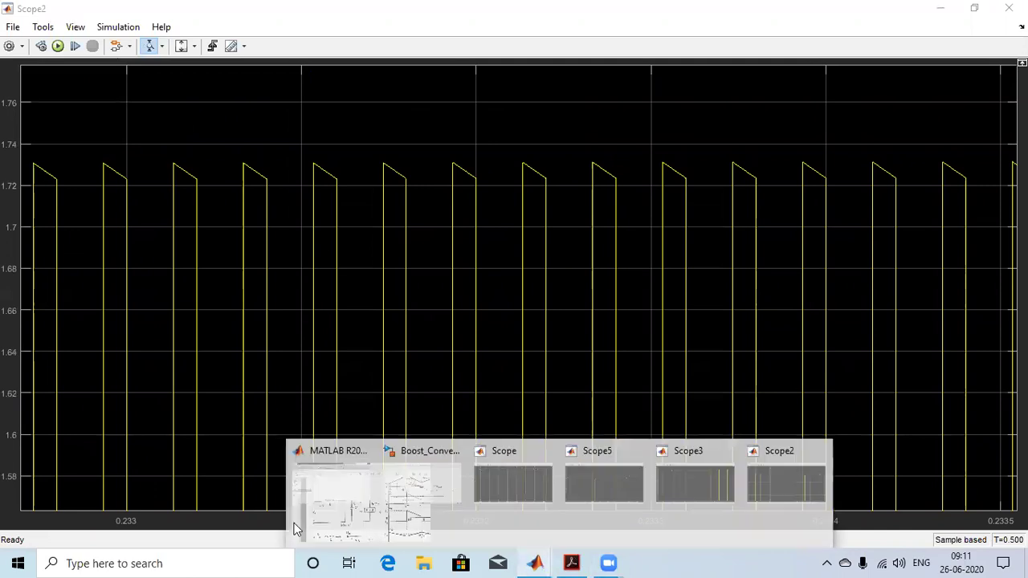
{"action": "mouse_move", "coordinate": [572, 562]}
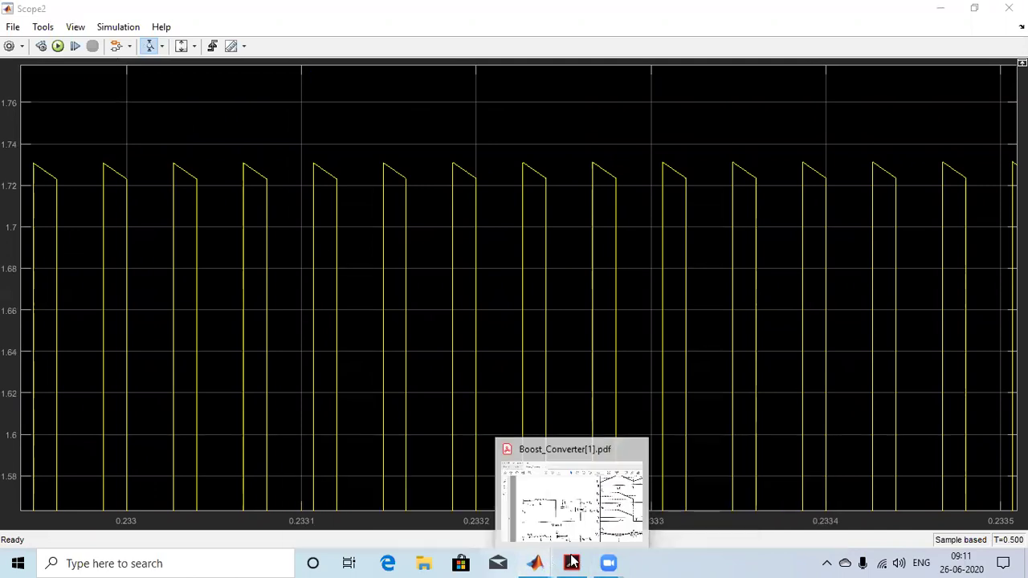
{"action": "left_click", "coordinate": [571, 563]}
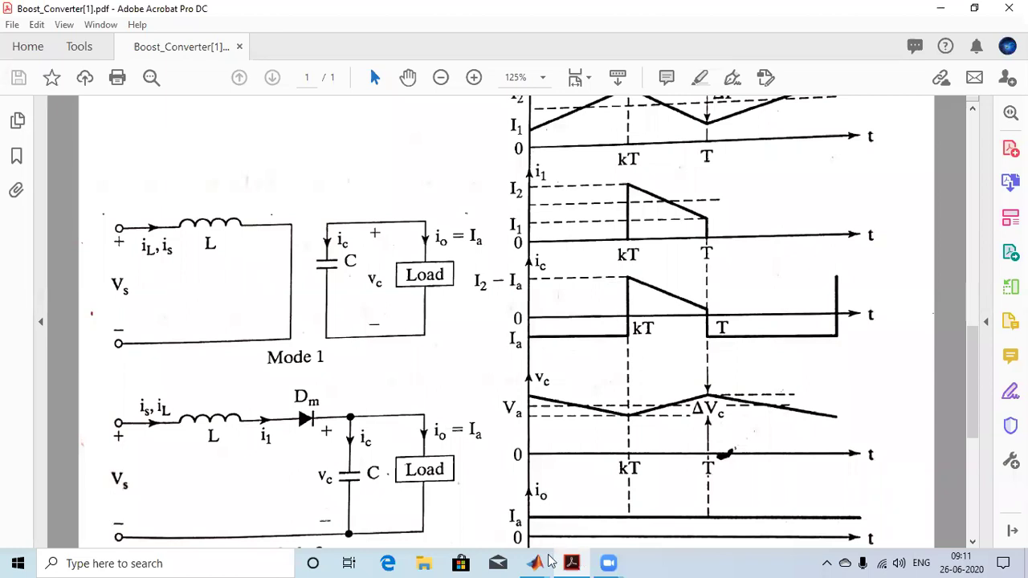
- Bring up Scope2 to recheck its sloping pulse tops, and minimize the scope window
{"action": "mouse_move", "coordinate": [546, 561]}
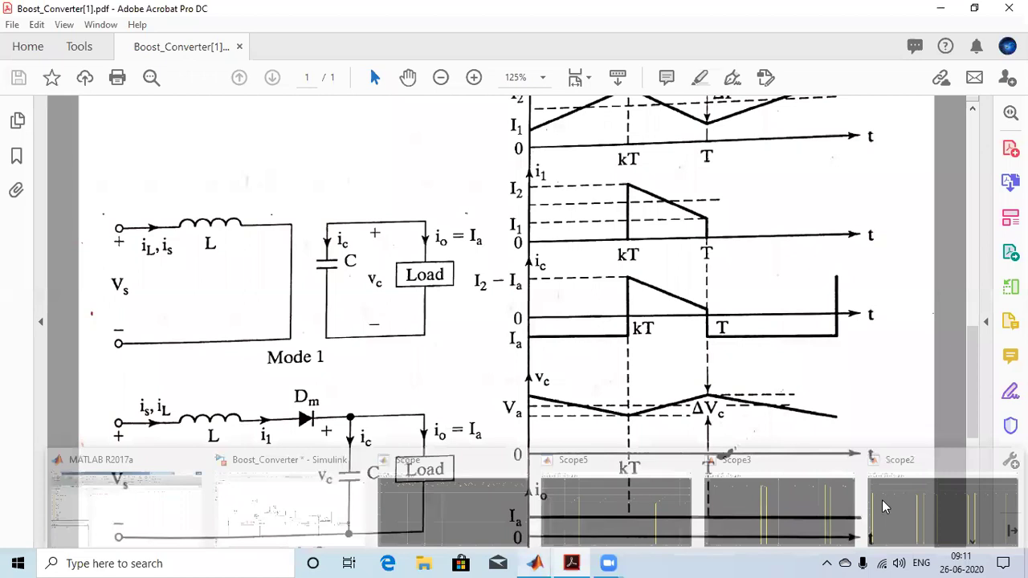
{"action": "left_click", "coordinate": [883, 505]}
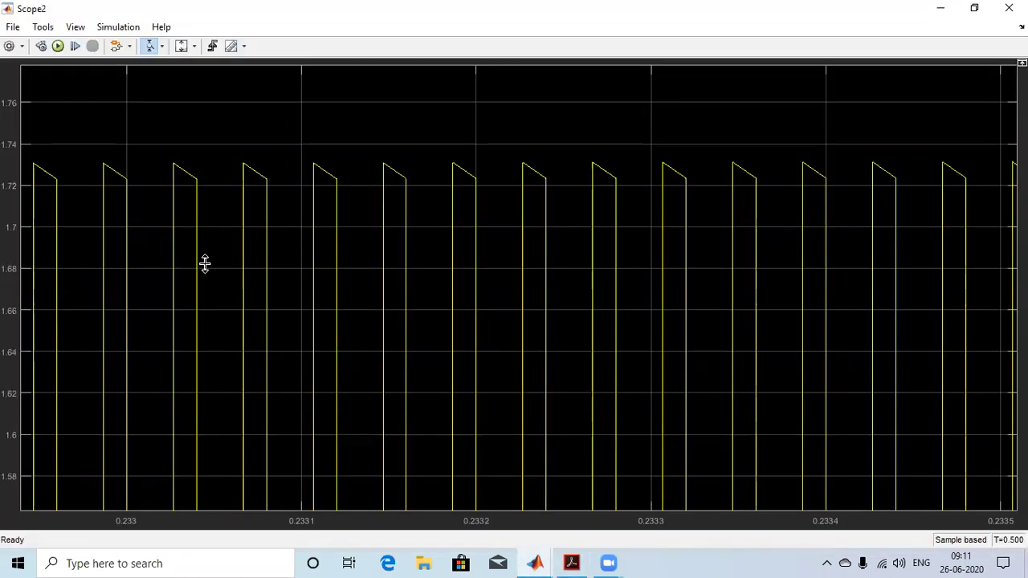
{"action": "left_click", "coordinate": [943, 10]}
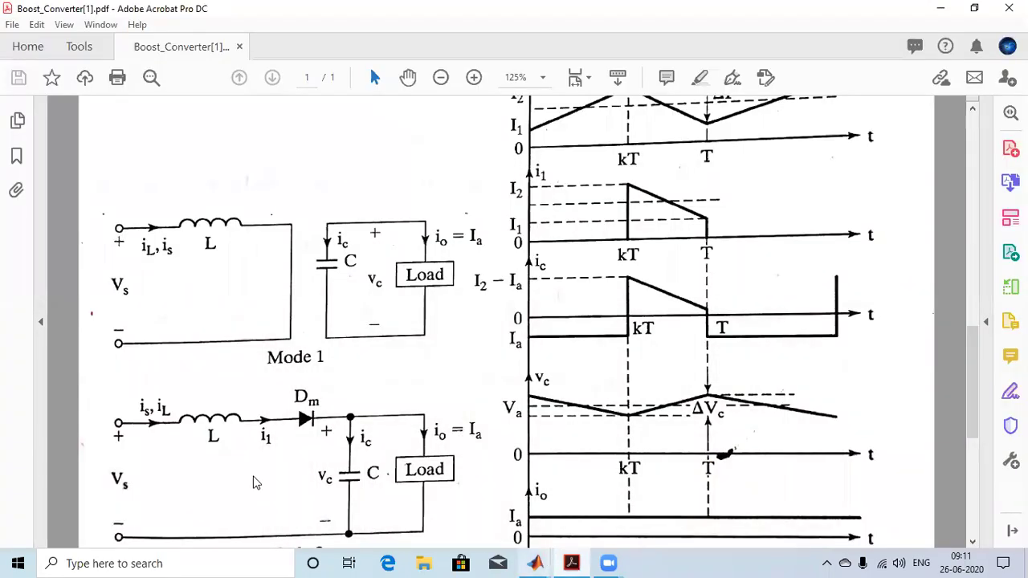
- Check the theoretical vc waveform in the PDF and open Scope1 from the Boost_Converter model
{"action": "mouse_move", "coordinate": [535, 562]}
{"action": "left_click", "coordinate": [294, 506]}
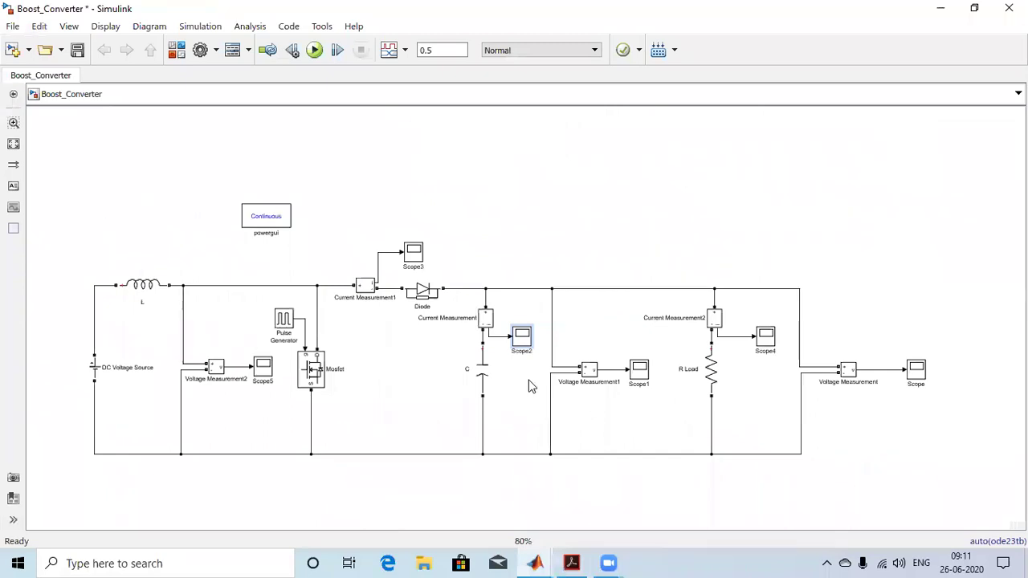
{"action": "left_click", "coordinate": [582, 561]}
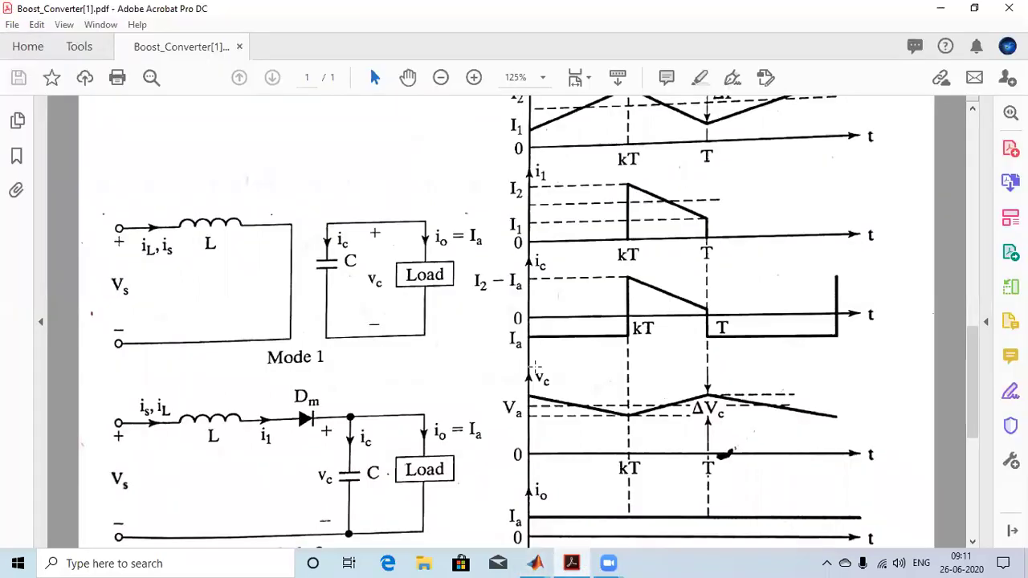
{"action": "scroll", "coordinate": [530, 345], "scroll_direction": "down", "scroll_amount": 1}
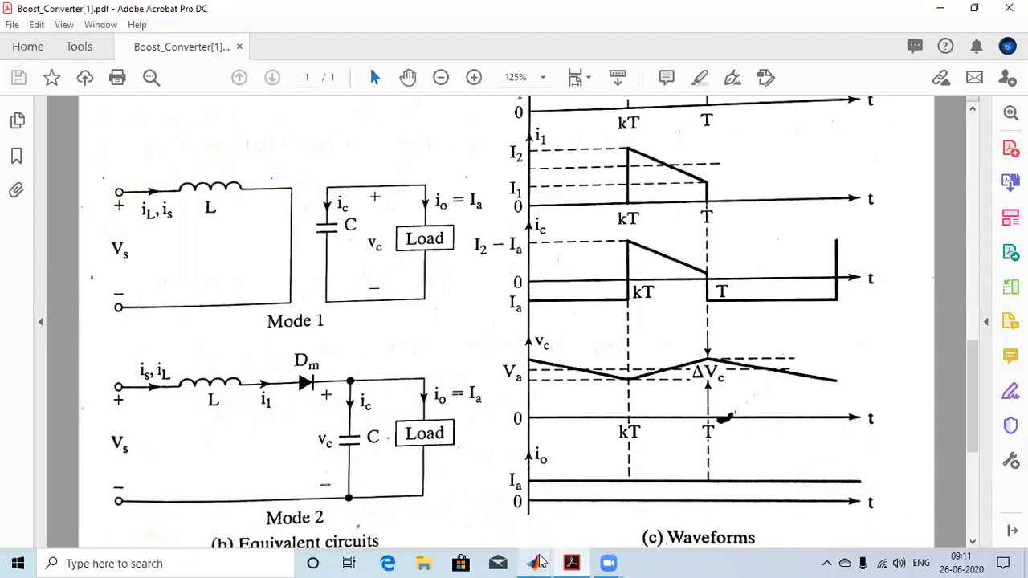
{"action": "mouse_move", "coordinate": [539, 562]}
{"action": "left_click", "coordinate": [309, 510]}
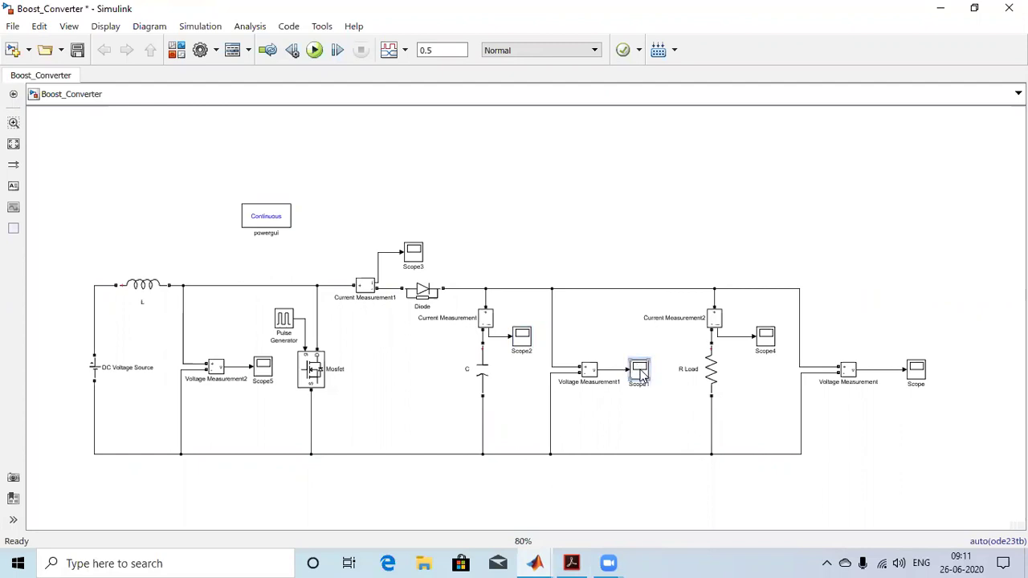
{"action": "double_click", "coordinate": [641, 374]}
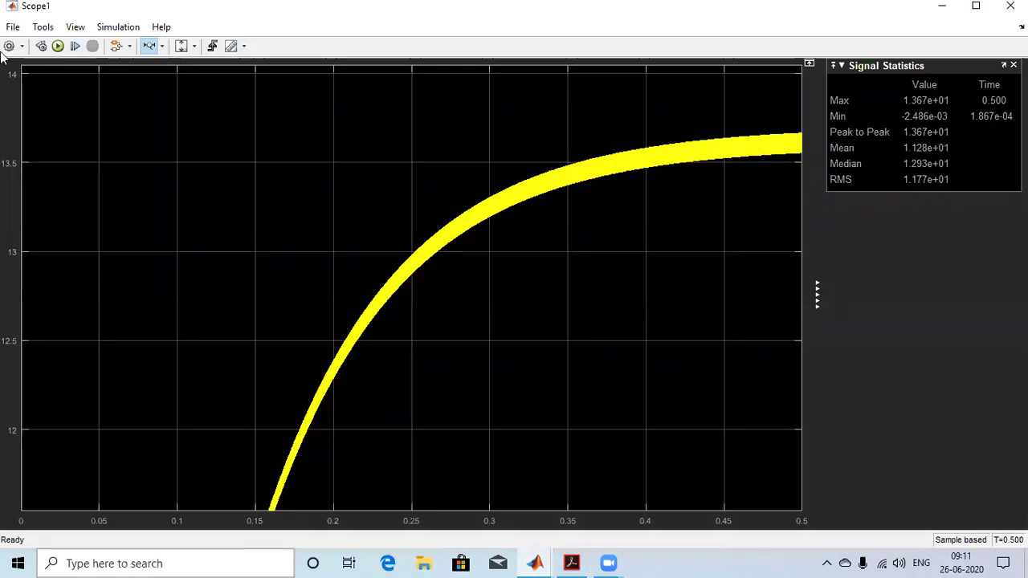
- Zoom Scope1's time axis around 0.3415 to about 0.3414–0.34163 to inspect individual cycles of the capacitor voltage ripple
{"action": "left_click", "coordinate": [161, 45]}
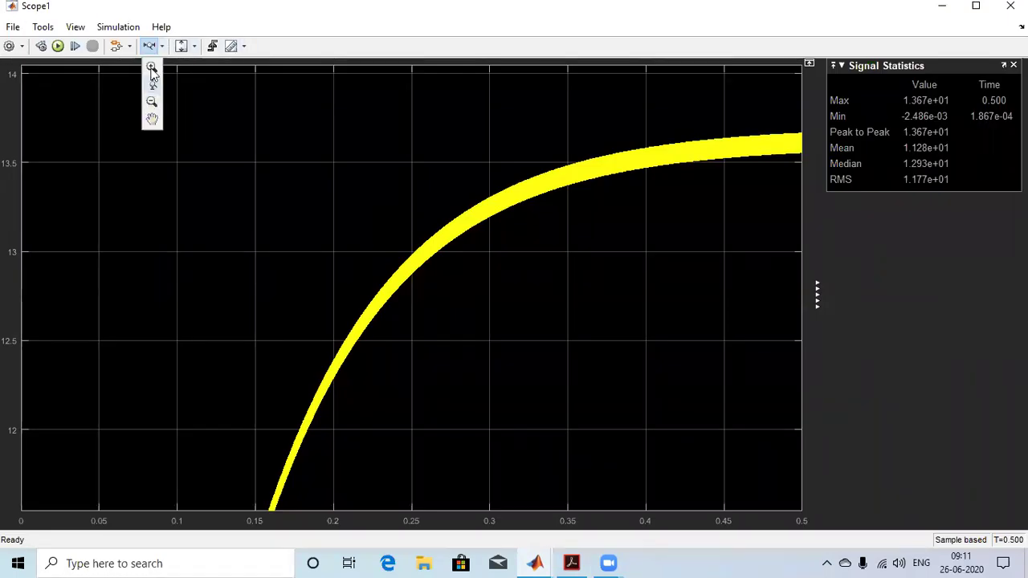
{"action": "left_click", "coordinate": [153, 91]}
{"action": "left_click", "coordinate": [556, 445]}
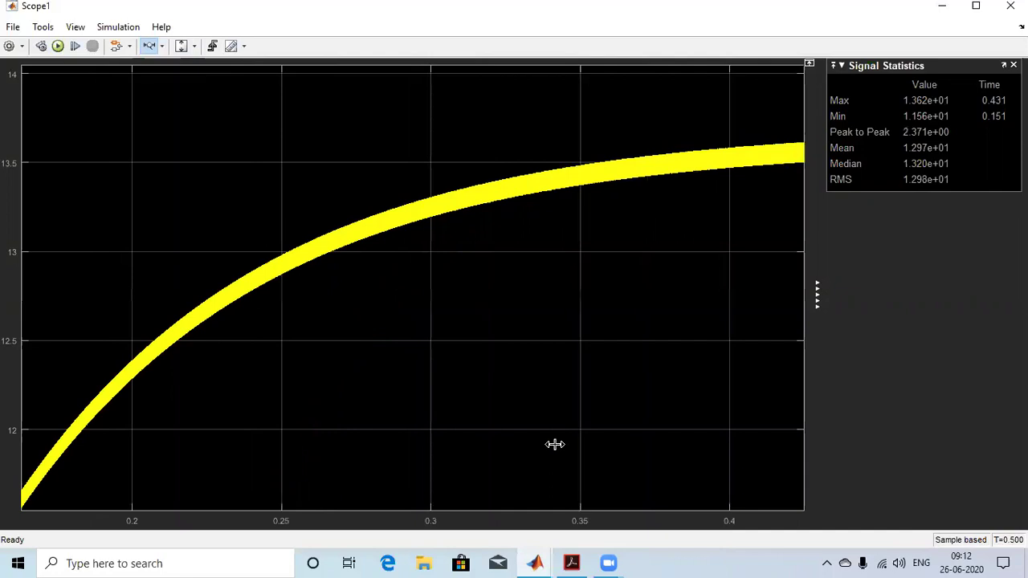
{"action": "left_click", "coordinate": [554, 444]}
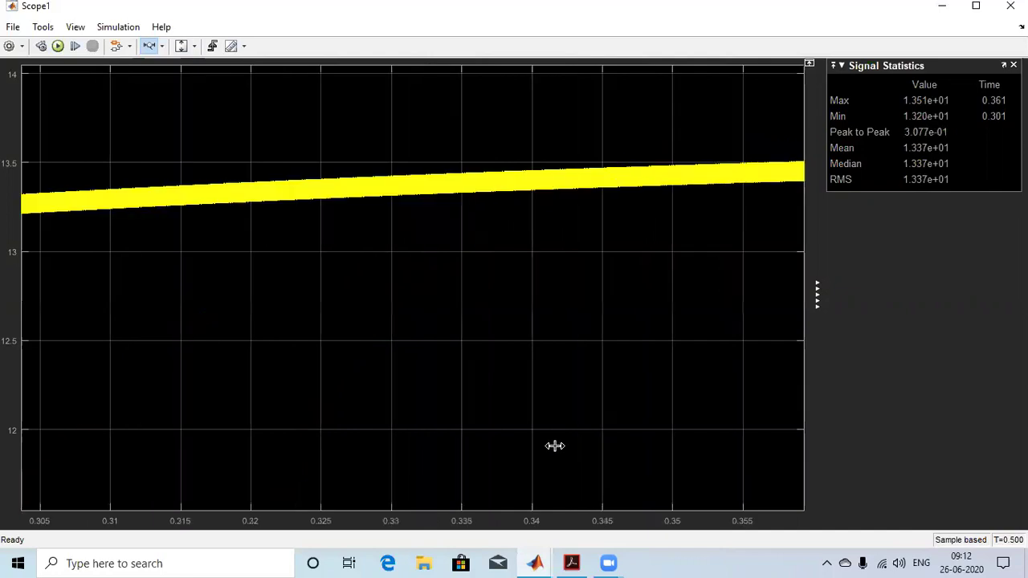
{"action": "left_click", "coordinate": [555, 445]}
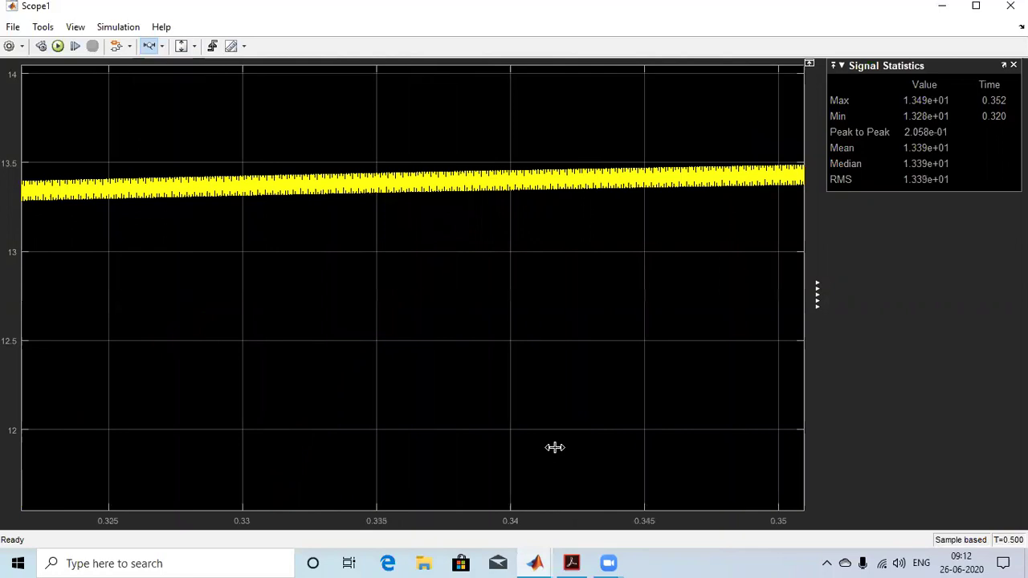
{"action": "left_click", "coordinate": [554, 448]}
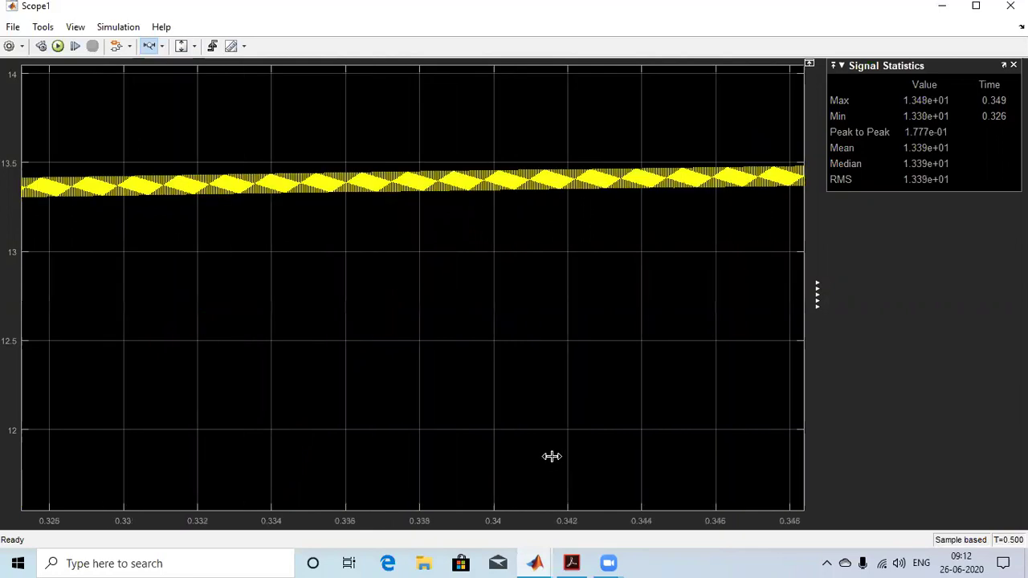
{"action": "left_click", "coordinate": [552, 456]}
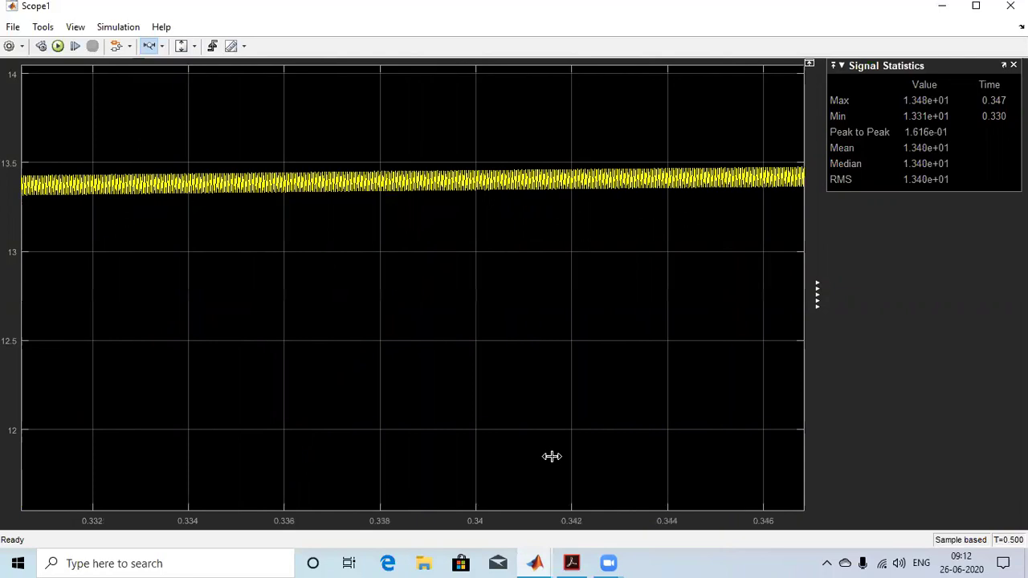
{"action": "left_click", "coordinate": [539, 475]}
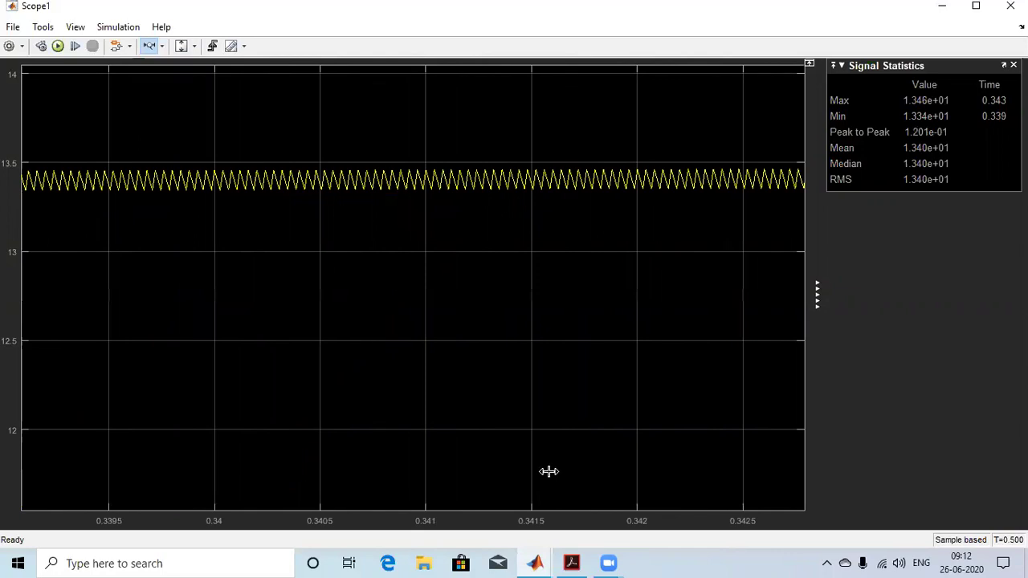
{"action": "left_click", "coordinate": [548, 474]}
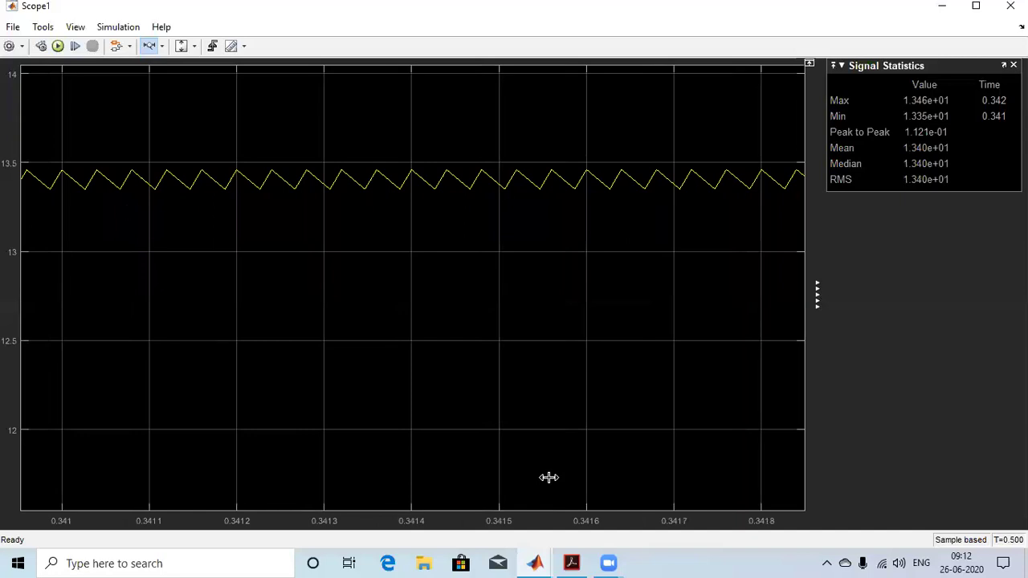
{"action": "left_click", "coordinate": [549, 477]}
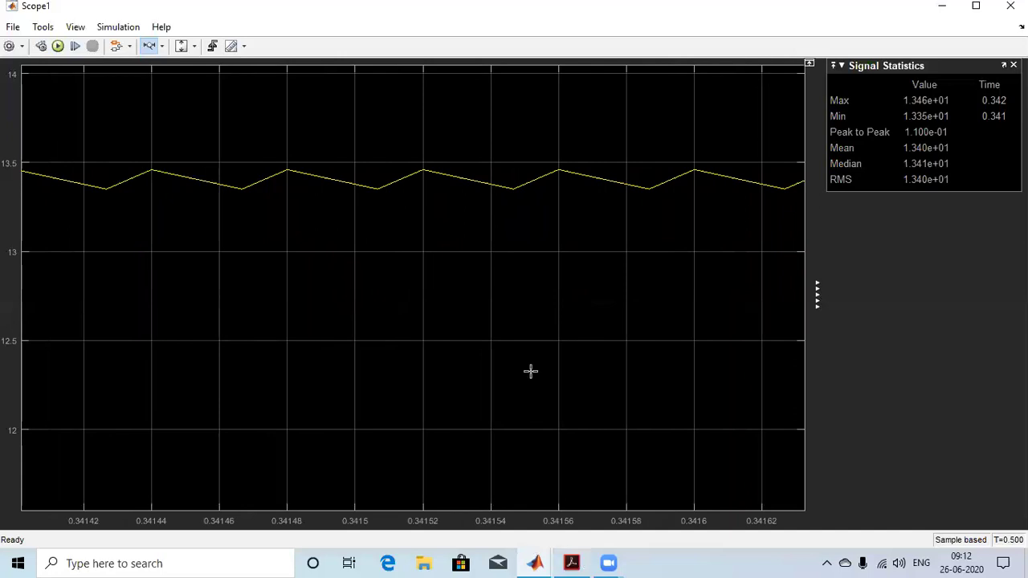
- Compare Scope1's voltage ripple with the theoretical vc waveform in the PDF, and return to Scope1
{"action": "key", "text": "alt+Tab"}
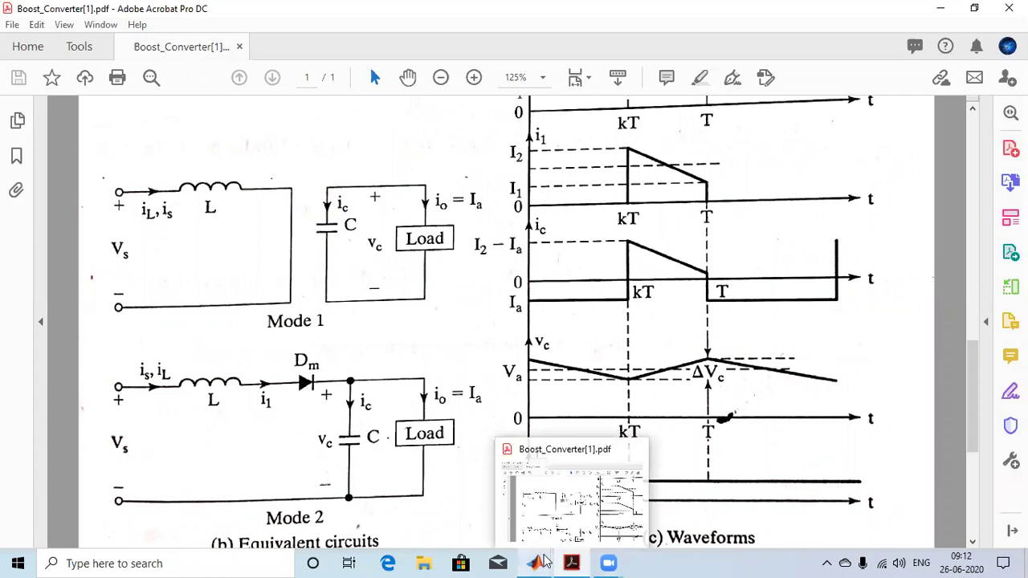
{"action": "mouse_move", "coordinate": [544, 560]}
{"action": "left_click", "coordinate": [909, 493]}
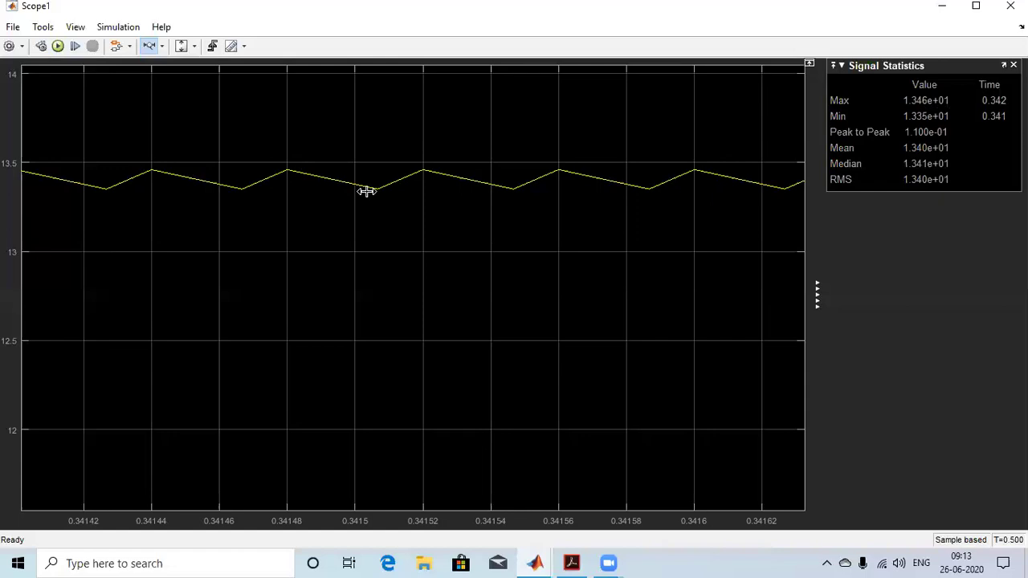
- Check the theoretical io waveform in the PDF and open Scope4 for the R Load current from the Simulink model
{"action": "left_click", "coordinate": [941, 11]}
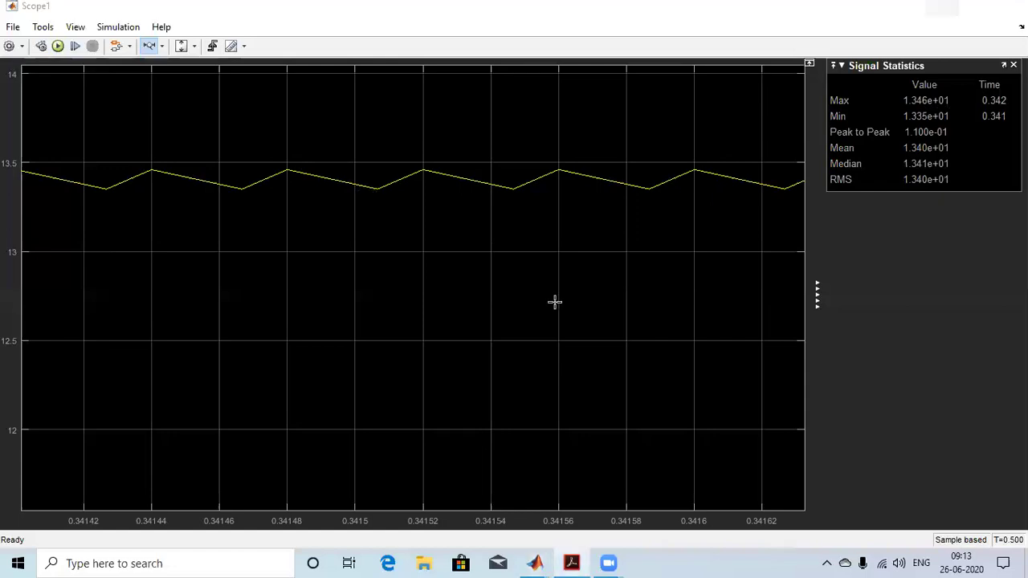
{"action": "left_click", "coordinate": [585, 556]}
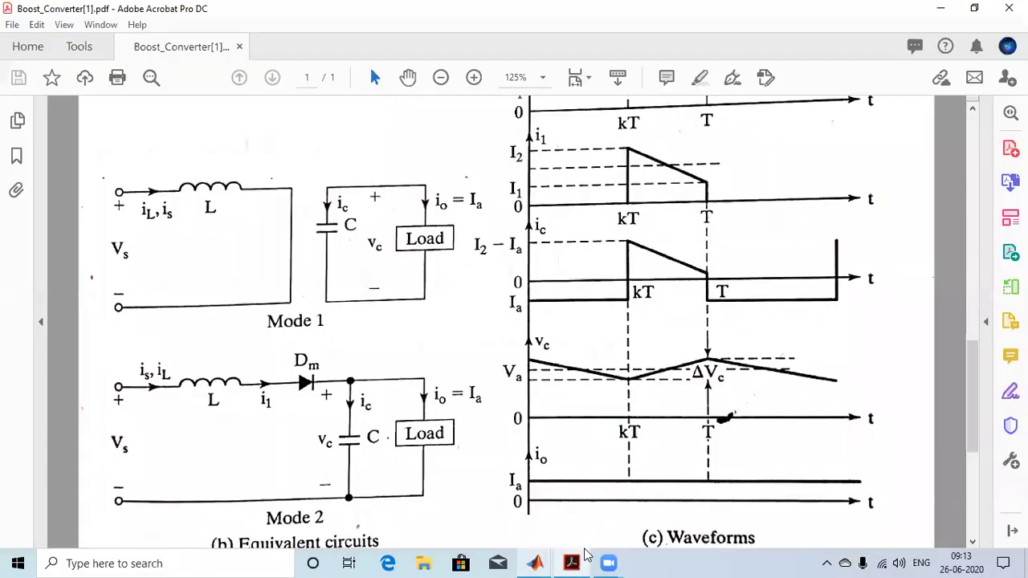
{"action": "mouse_move", "coordinate": [572, 562]}
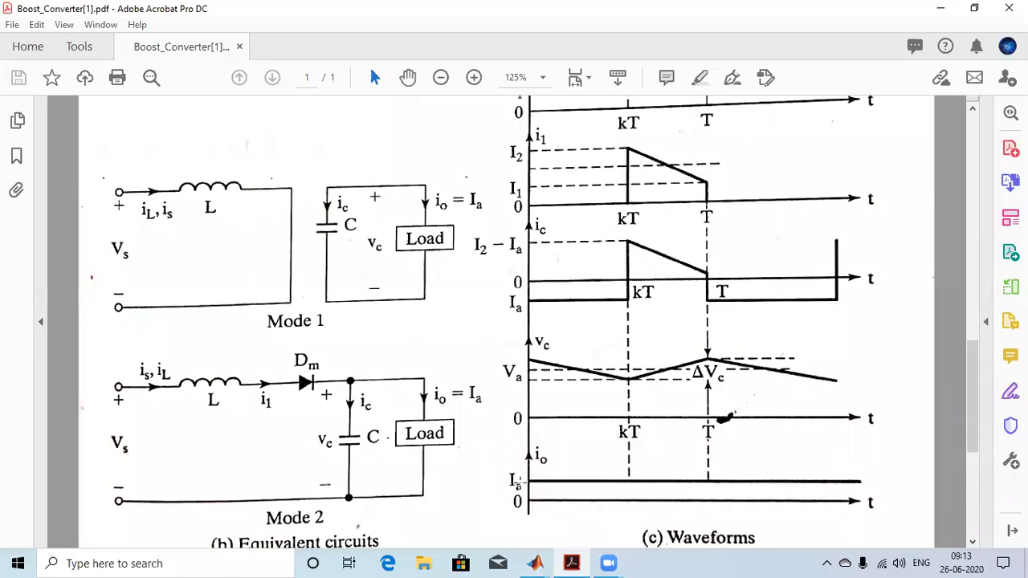
{"action": "left_click", "coordinate": [535, 563]}
{"action": "left_click", "coordinate": [189, 513]}
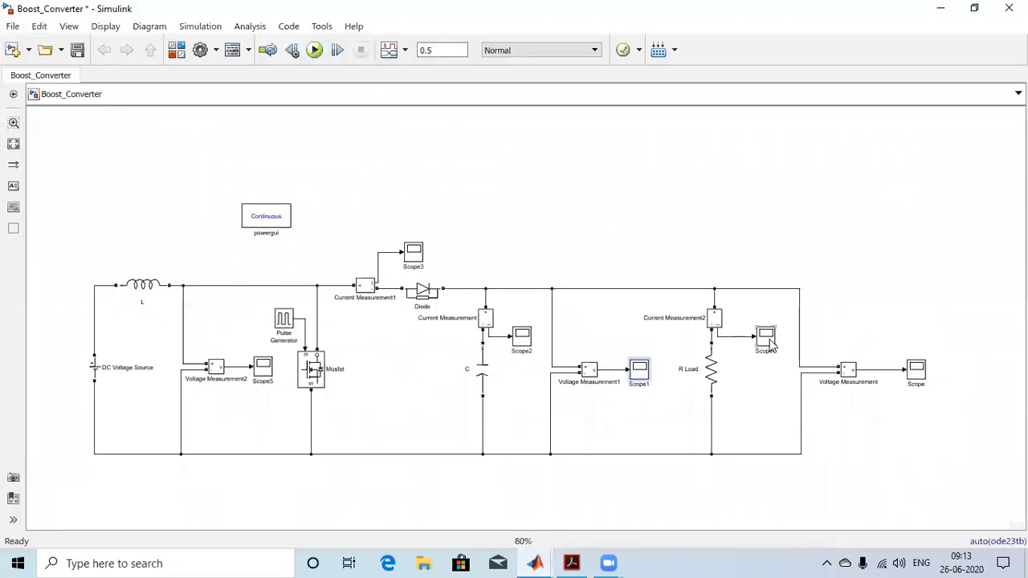
{"action": "left_click", "coordinate": [710, 369]}
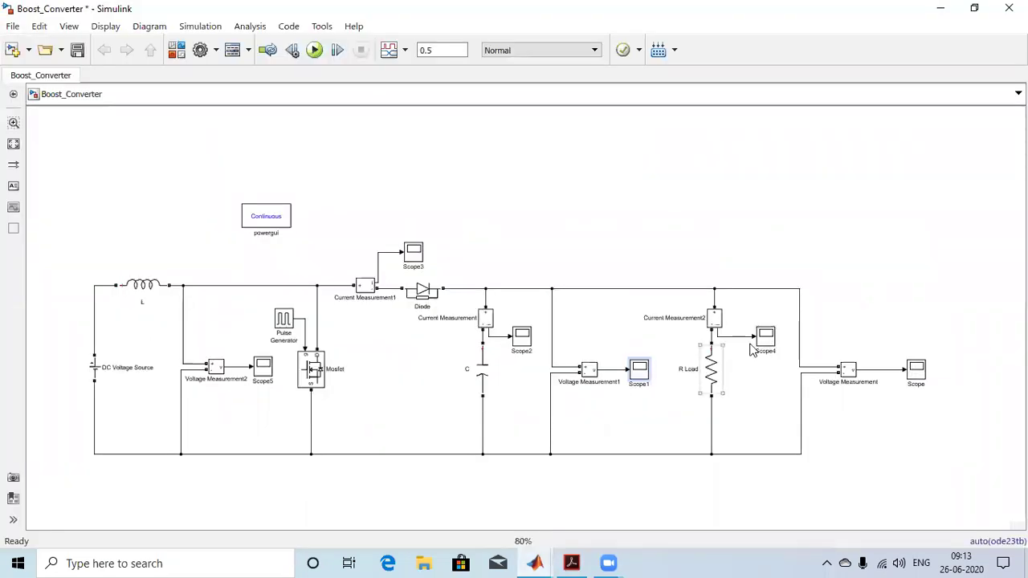
{"action": "left_click", "coordinate": [753, 347]}
{"action": "double_click", "coordinate": [764, 341]}
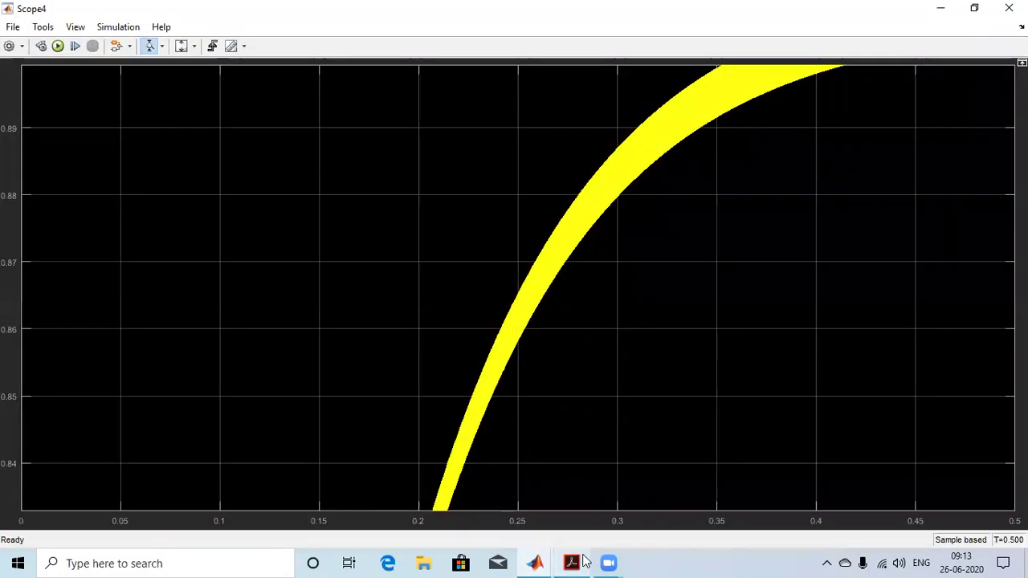
- Compare the Scope4 load current with the theoretical io waveform in the PDF, and return to Scope4
{"action": "left_click", "coordinate": [572, 563]}
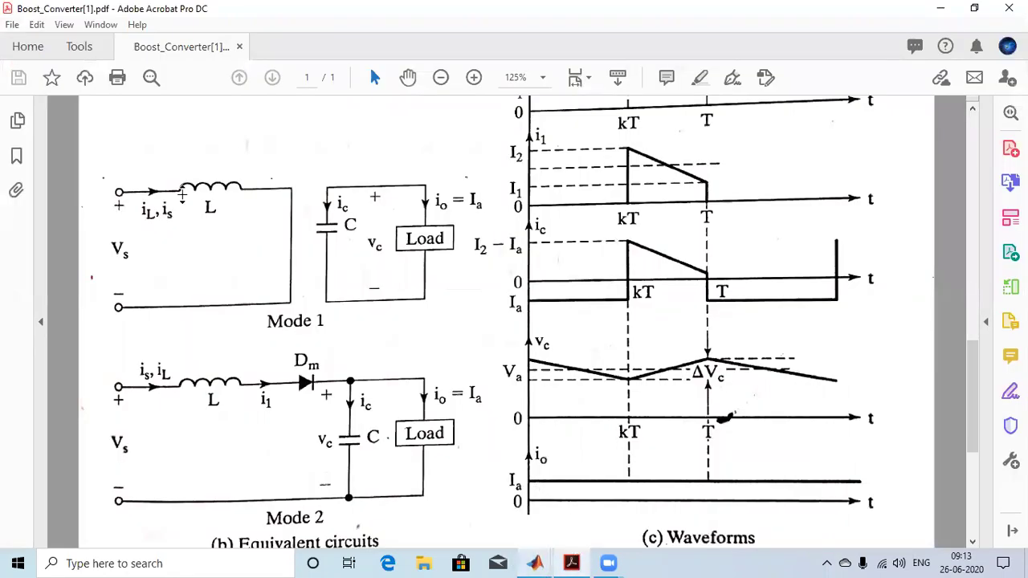
{"action": "mouse_move", "coordinate": [535, 562]}
{"action": "left_click", "coordinate": [963, 536]}
- Zoom Scope4's time axis to about 0.33703–0.33749 and shift the plot down to show up to 0.91 on the vertical axis
{"action": "left_click", "coordinate": [158, 86]}
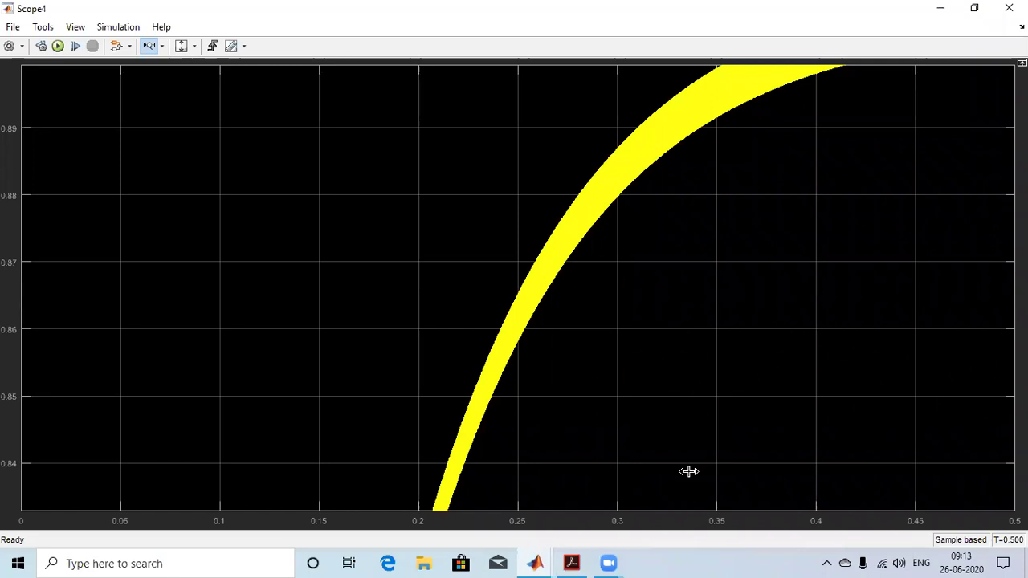
{"action": "scroll", "coordinate": [688, 467], "scroll_direction": "up", "scroll_amount": 3}
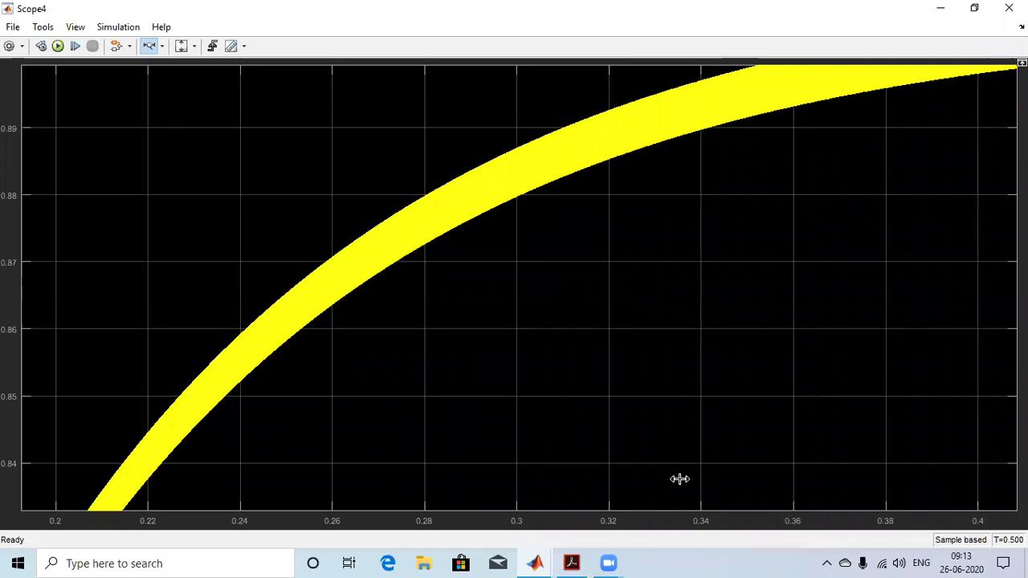
{"action": "scroll", "coordinate": [679, 479], "scroll_direction": "up", "scroll_amount": 10}
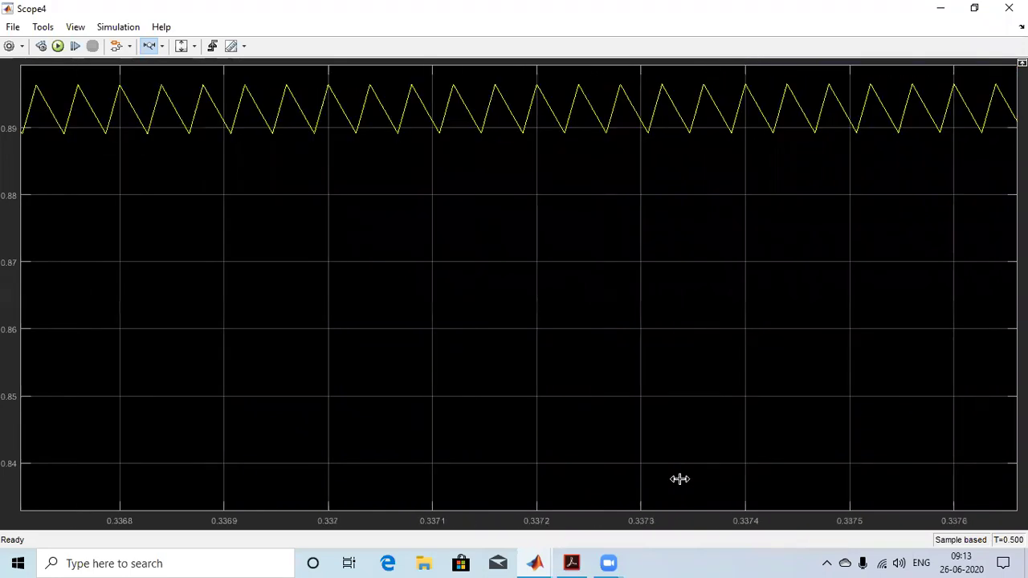
{"action": "scroll", "coordinate": [679, 479], "scroll_direction": "up", "scroll_amount": 1}
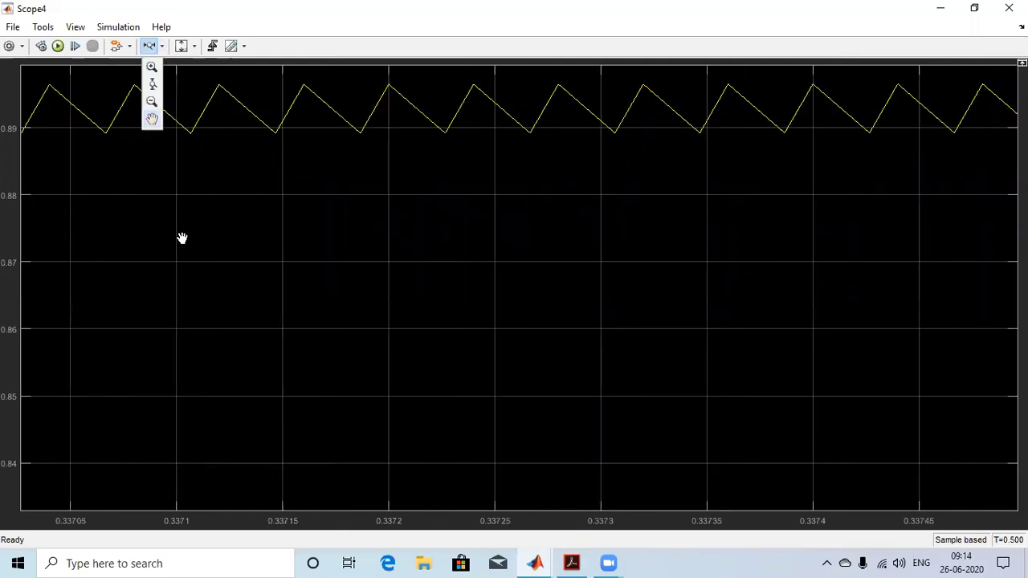
{"action": "left_click_drag", "start_coordinate": [181, 237], "coordinate": [2, 324]}
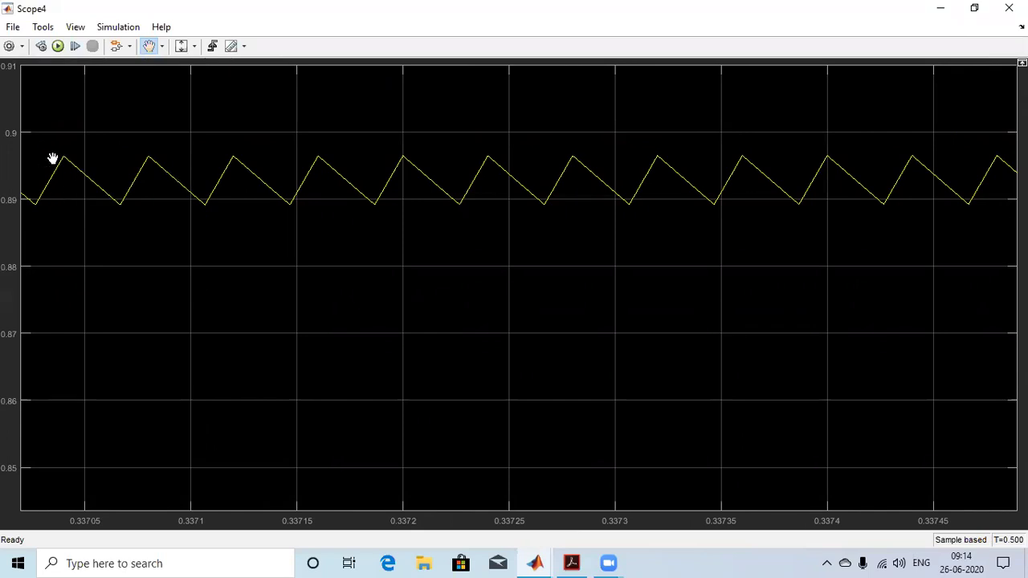
- Minimize Scope4, return to the Boost_Converter model and open the Scope connected to Voltage Measurement
{"action": "left_click", "coordinate": [940, 8]}
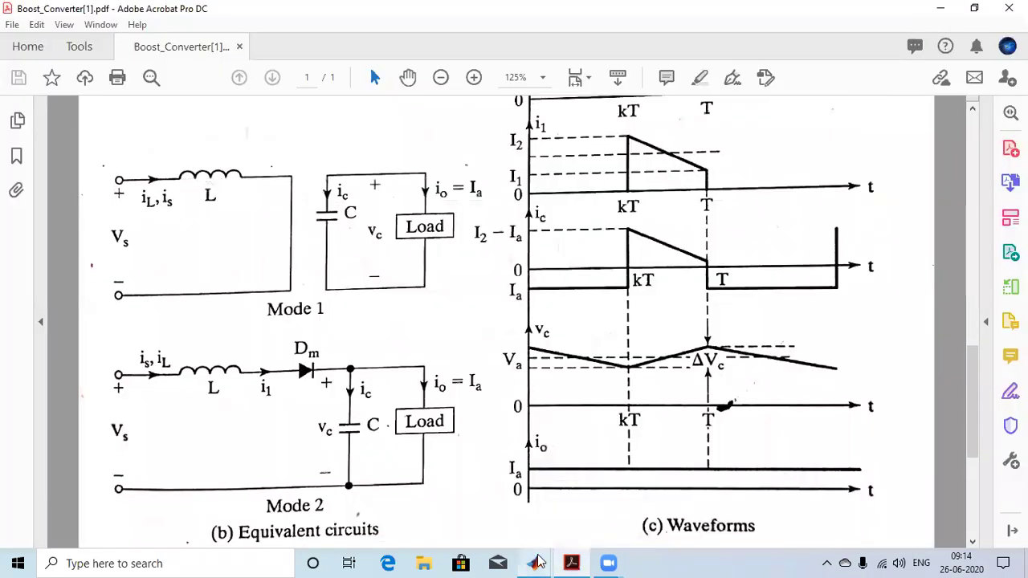
{"action": "left_click", "coordinate": [538, 562]}
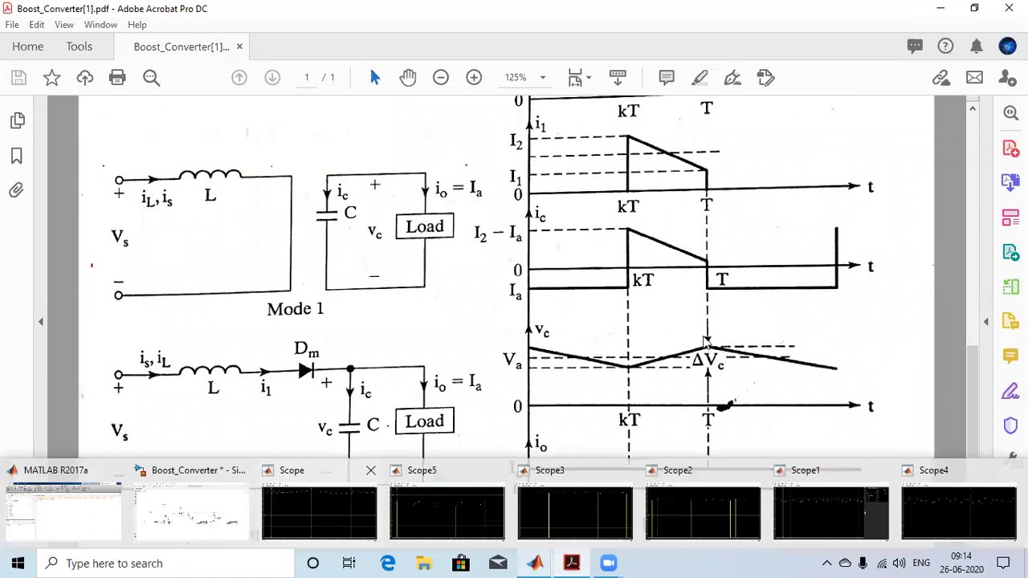
{"action": "left_click", "coordinate": [191, 512]}
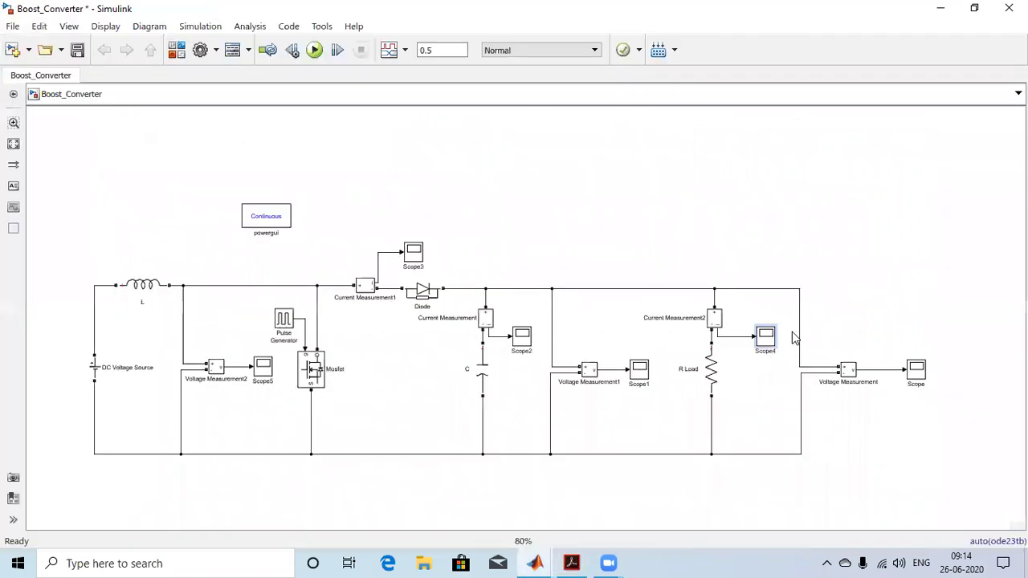
{"action": "left_click", "coordinate": [921, 376]}
{"action": "double_click", "coordinate": [917, 372]}
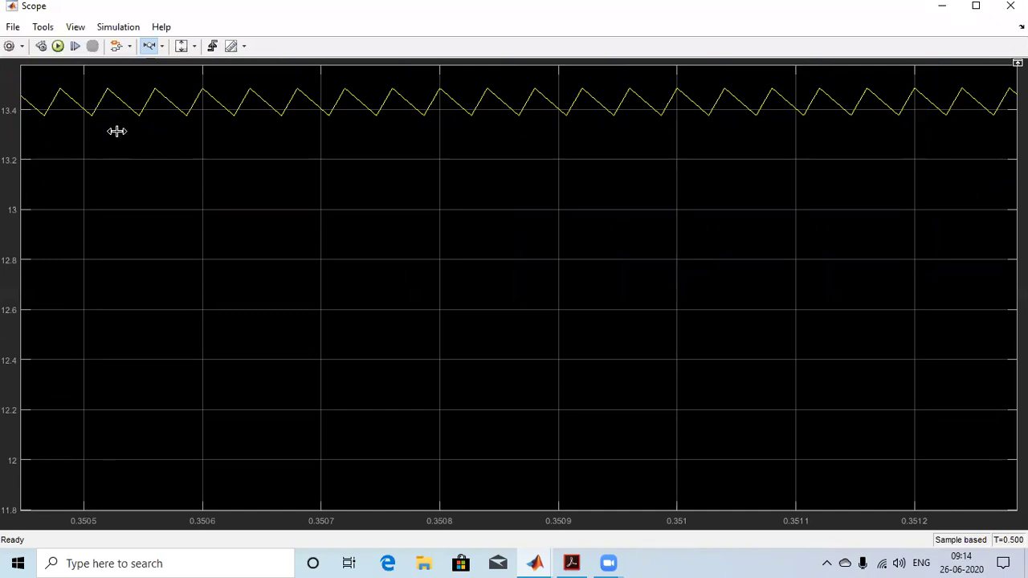
- Return from Scope to the Boost_Converter model and check the is, iL, i1 and ic waveforms in the PDF
{"action": "mouse_move", "coordinate": [534, 563]}
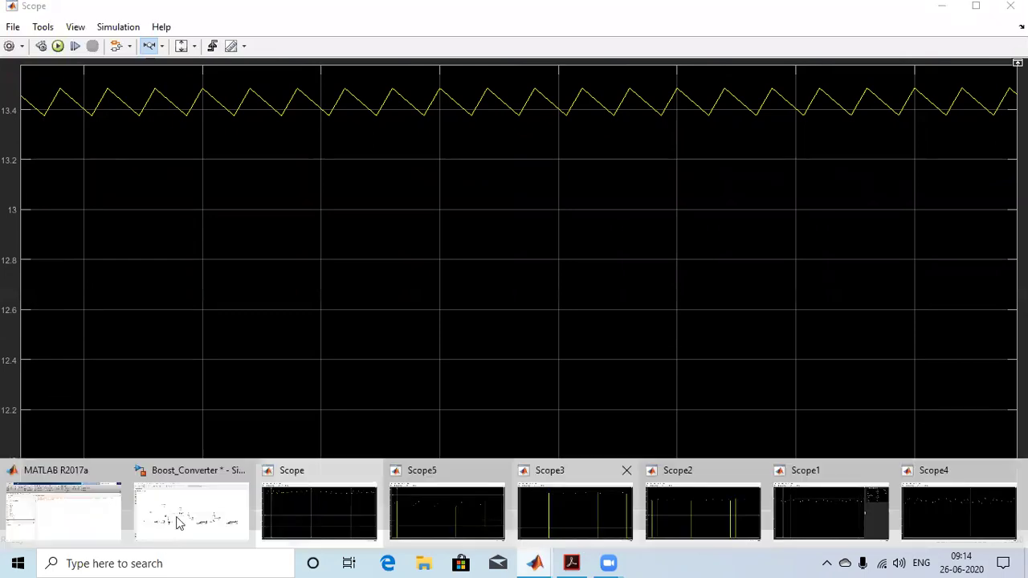
{"action": "left_click", "coordinate": [178, 523]}
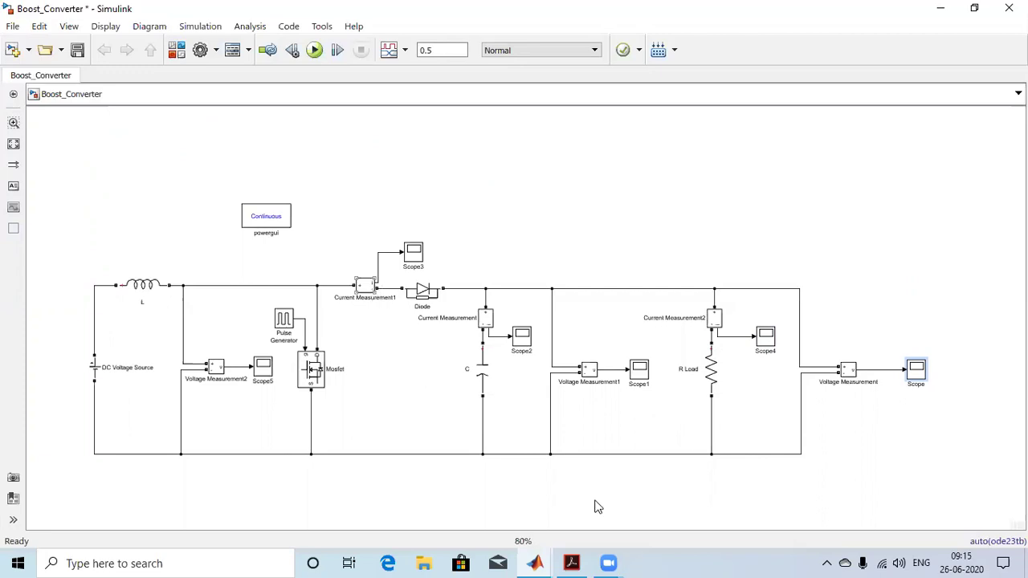
{"action": "left_click", "coordinate": [573, 563]}
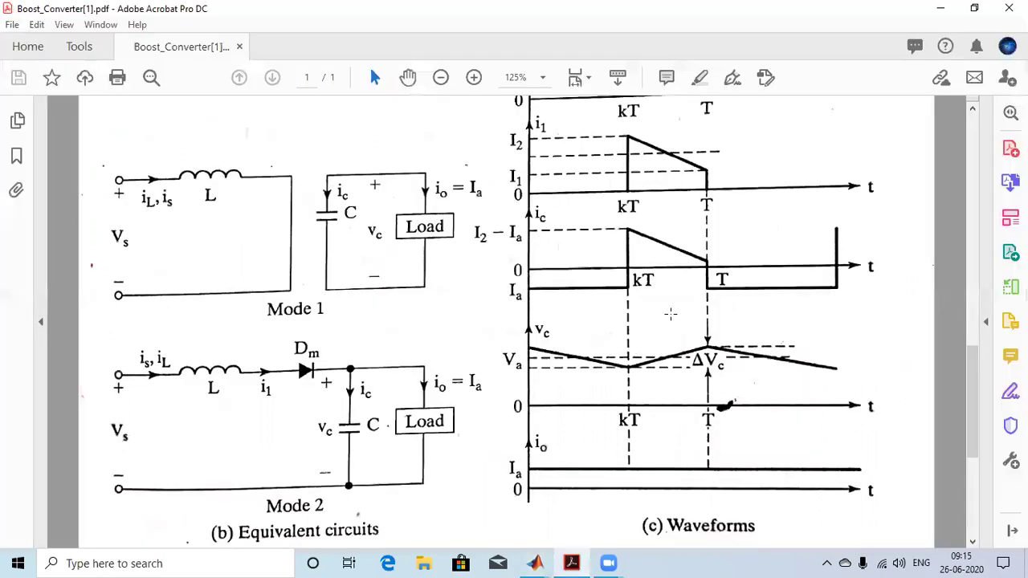
{"action": "scroll", "coordinate": [671, 310], "scroll_direction": "up", "scroll_amount": 4}
{"action": "scroll", "coordinate": [603, 225], "scroll_direction": "up", "scroll_amount": 1}
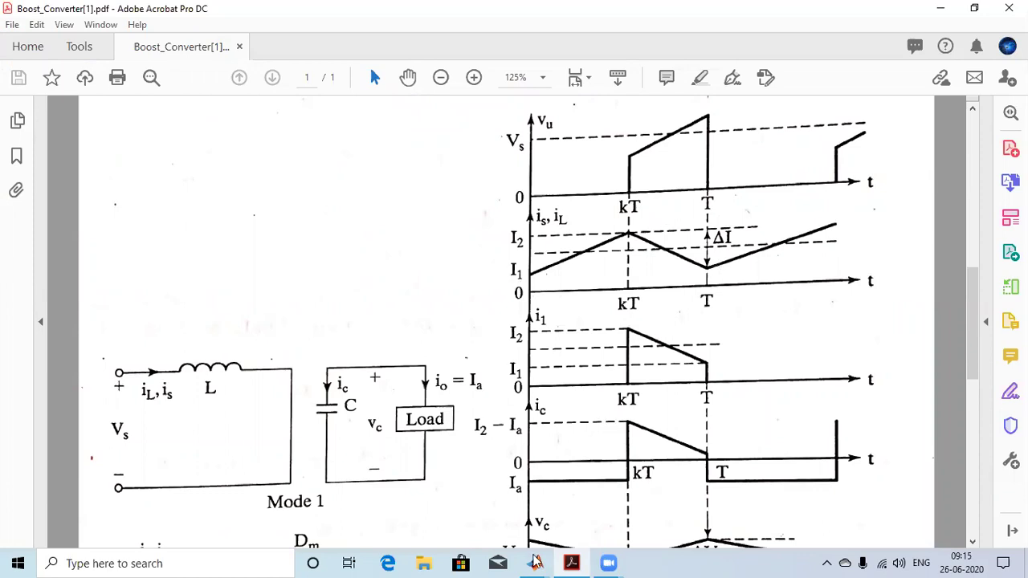
- View the diode current in Scope3 from the Simulink model, and return to the Boost_Converter model
{"action": "mouse_move", "coordinate": [536, 563]}
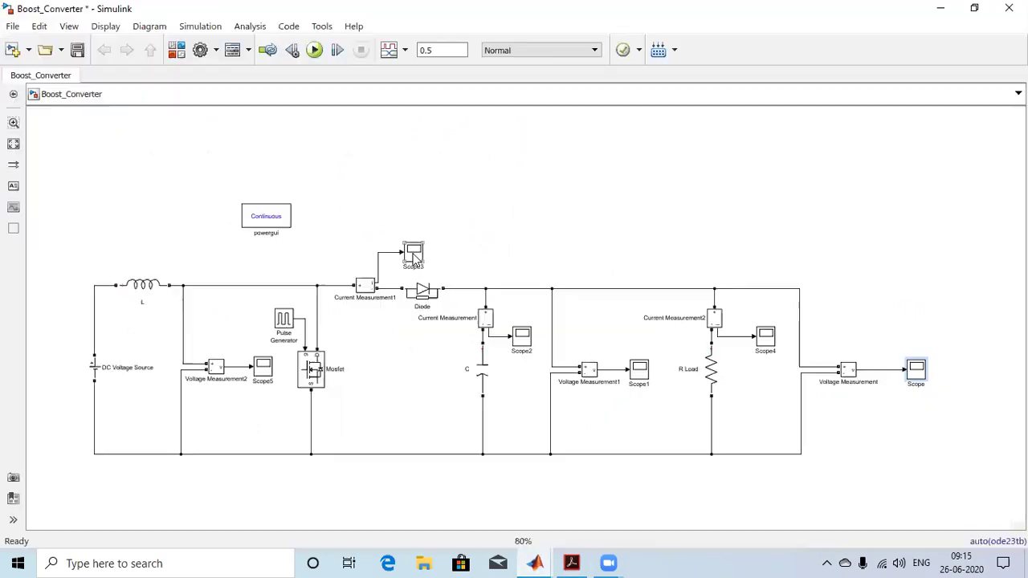
{"action": "double_click", "coordinate": [413, 253]}
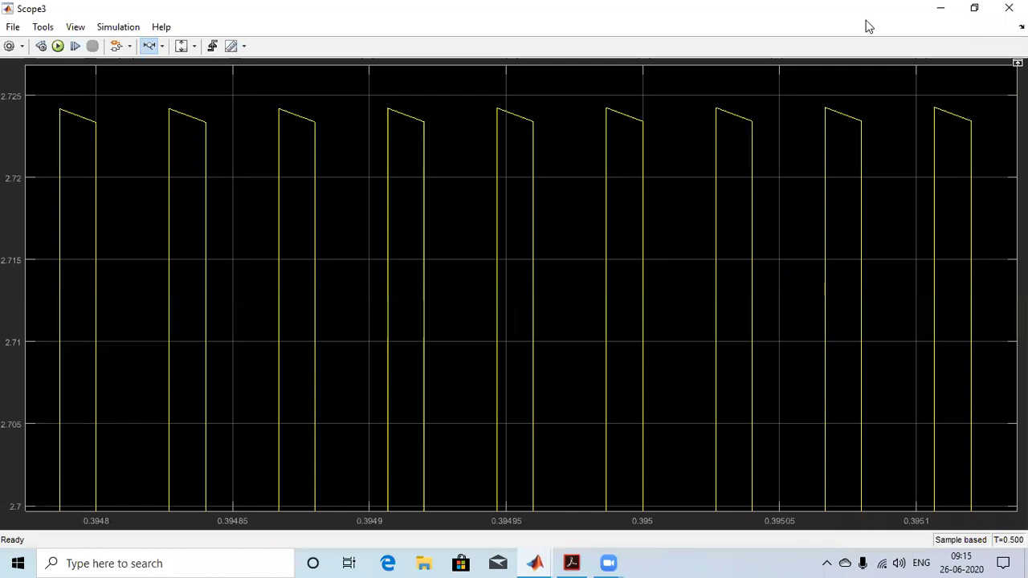
{"action": "left_click", "coordinate": [954, 7]}
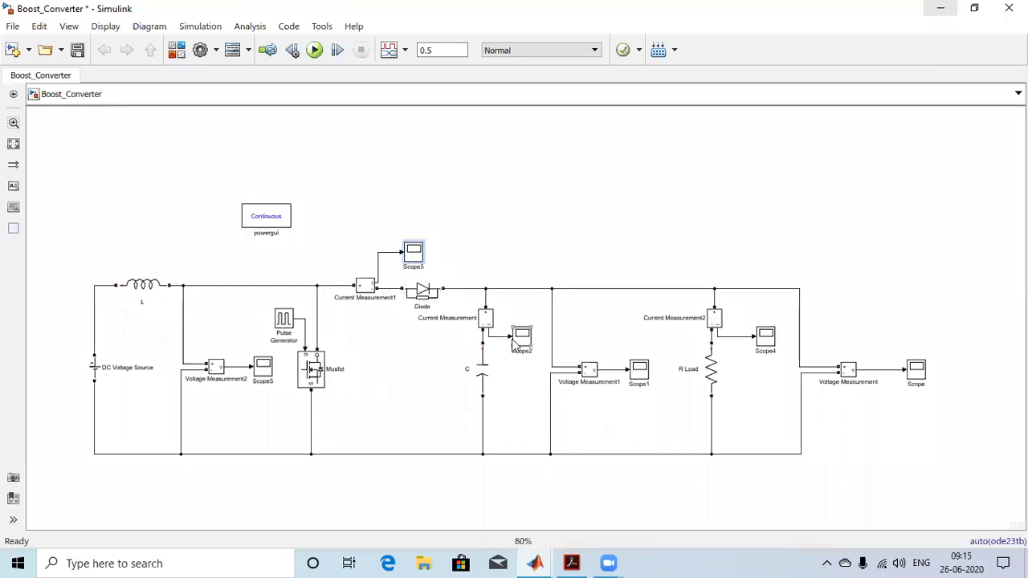
{"action": "double_click", "coordinate": [412, 252]}
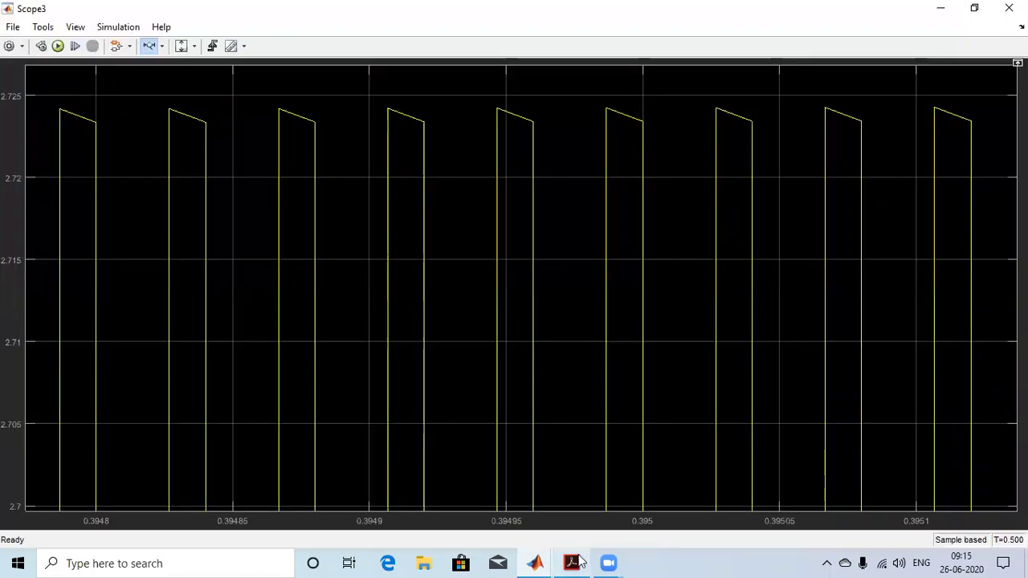
{"action": "mouse_move", "coordinate": [534, 562]}
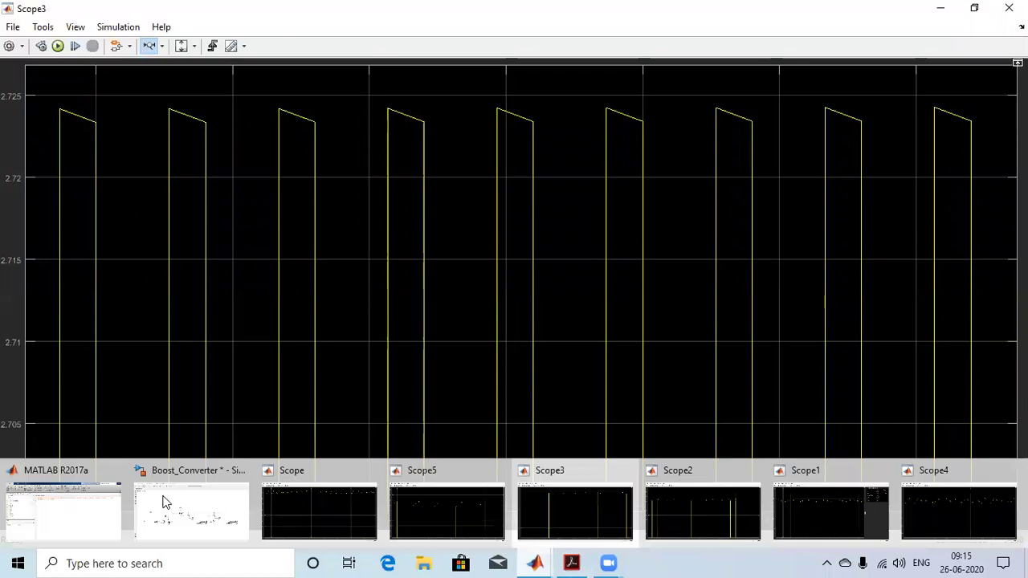
{"action": "left_click", "coordinate": [166, 503]}
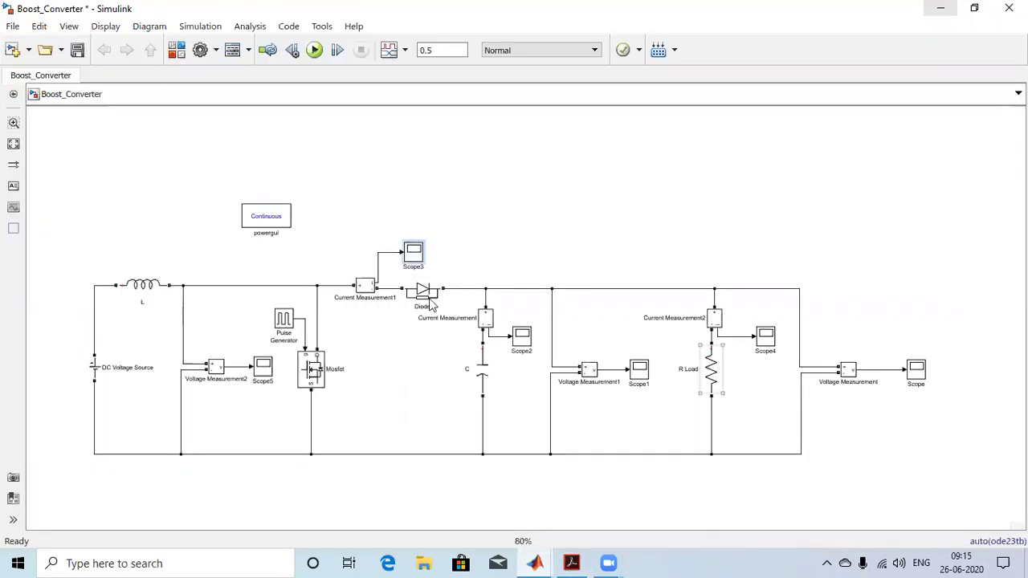
- Review the theoretical is, iL waveform and the circuit diagram in the PDF to locate the inductor current
{"action": "key", "text": "alt+Tab"}
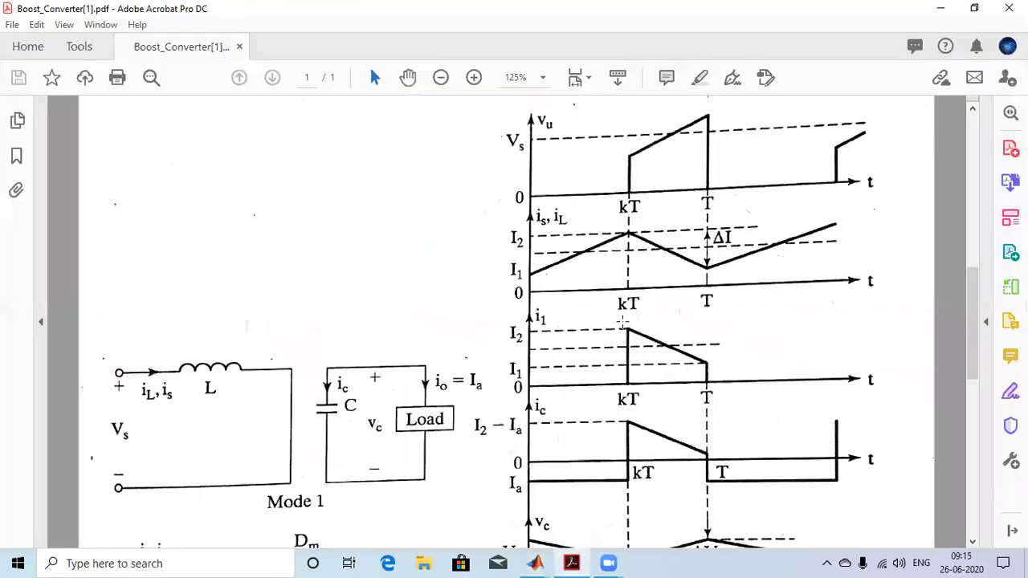
{"action": "scroll", "coordinate": [622, 321], "scroll_direction": "up", "scroll_amount": 1}
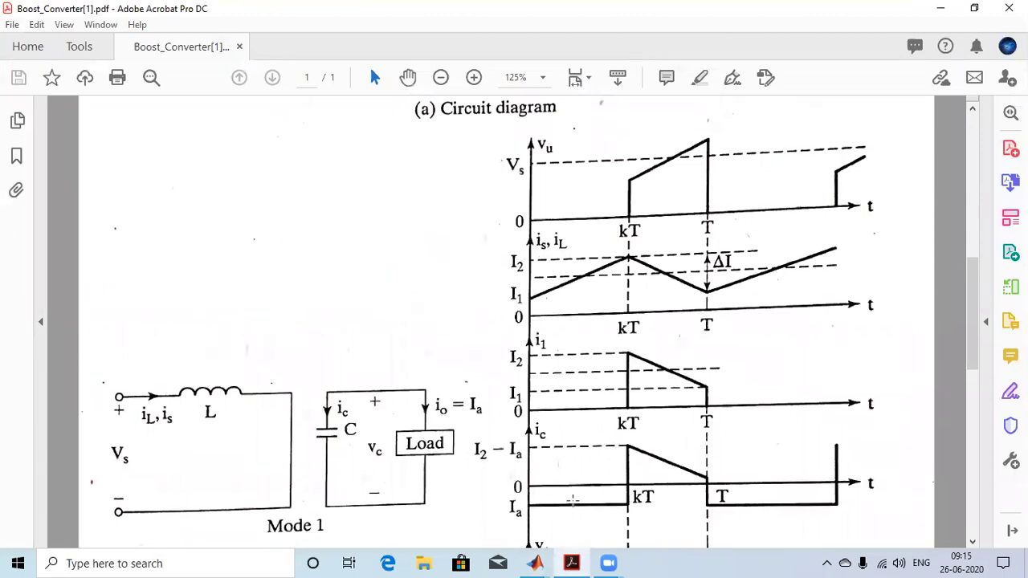
{"action": "key", "text": "alt+Tab"}
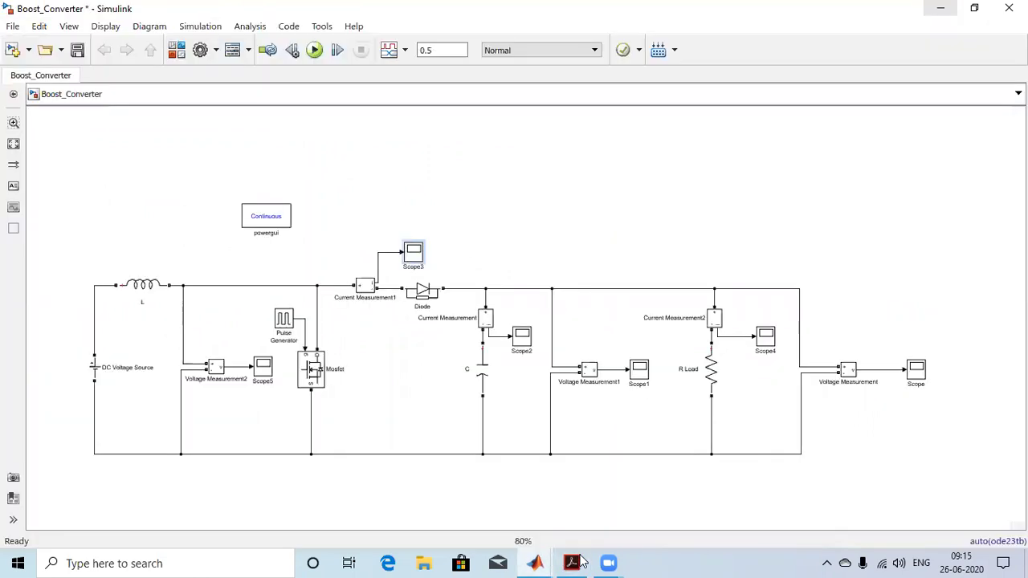
{"action": "key", "text": "alt+Tab"}
{"action": "scroll", "coordinate": [598, 367], "scroll_direction": "up", "scroll_amount": 2}
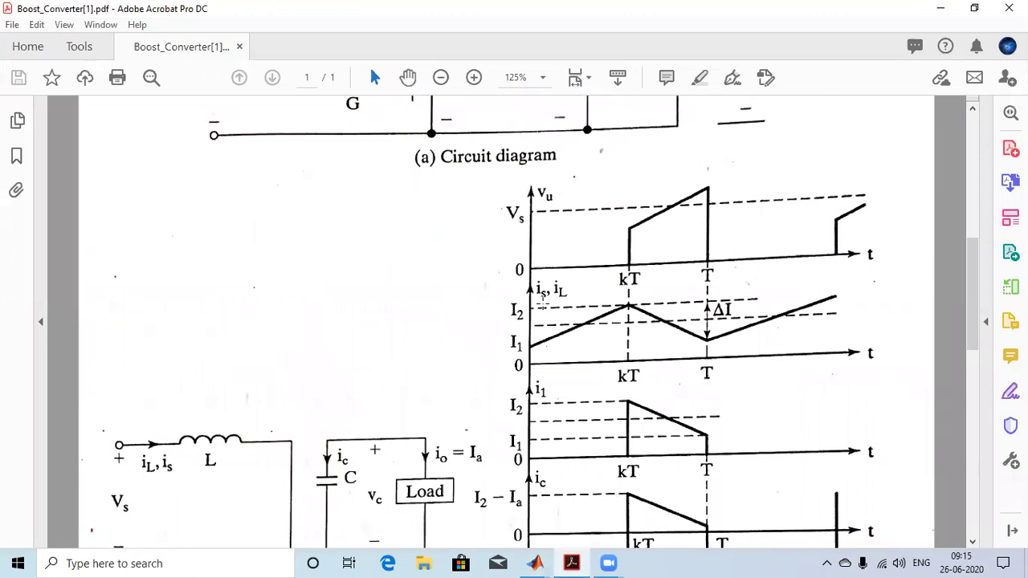
{"action": "scroll", "coordinate": [260, 214], "scroll_direction": "up", "scroll_amount": 5}
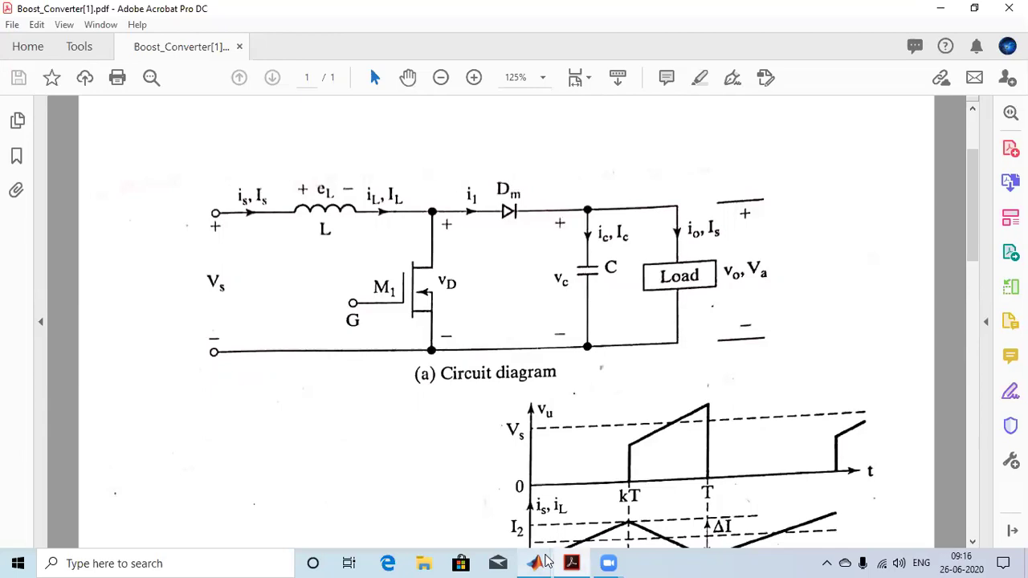
- In the Boost_Converter model, replace the line between inductor L and the MOSFET node with a series-connected copy of the Current Measurement1 block
{"action": "mouse_move", "coordinate": [533, 563]}
{"action": "left_click", "coordinate": [157, 511]}
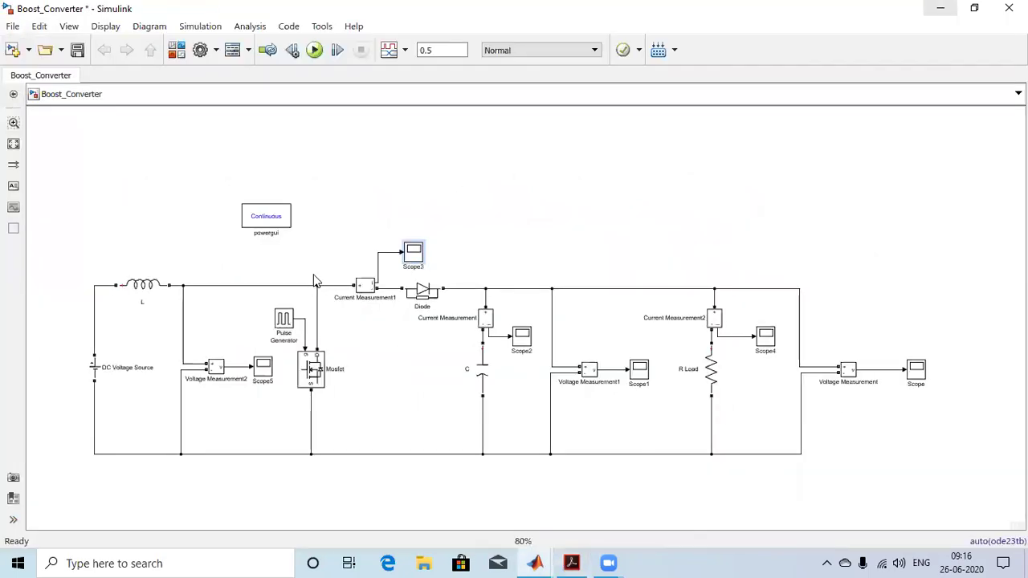
{"action": "left_click", "coordinate": [253, 285]}
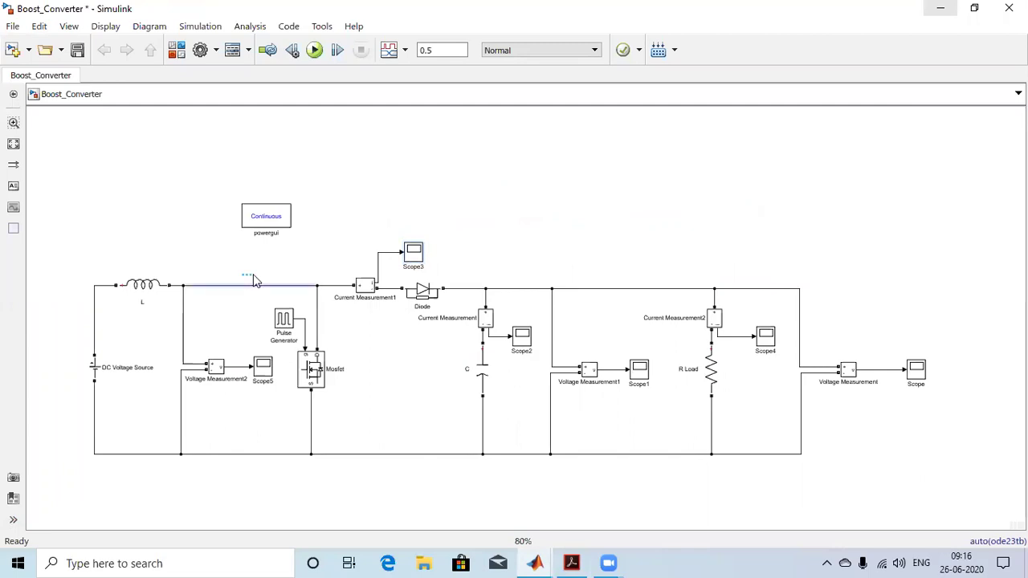
{"action": "key", "text": "Delete"}
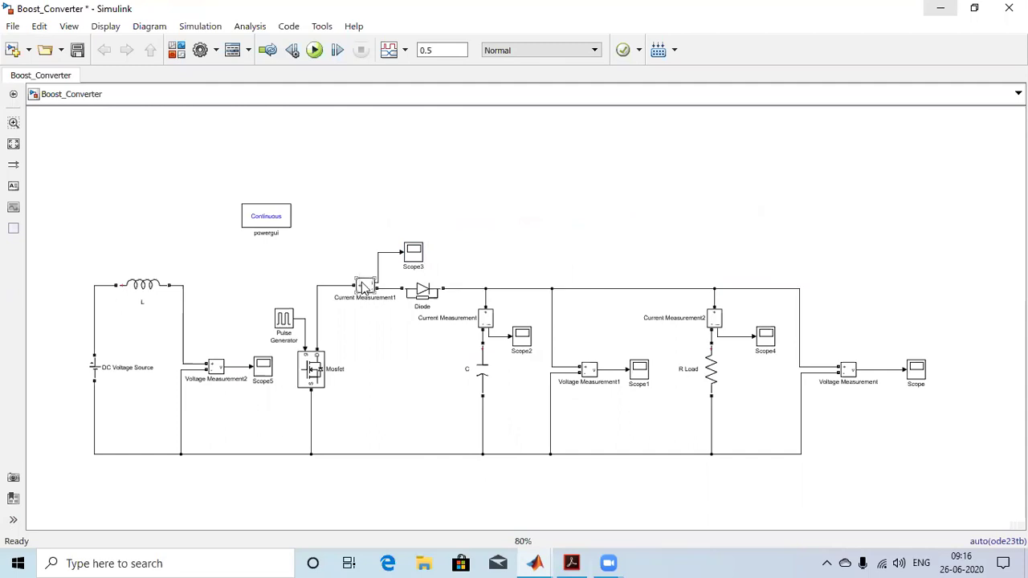
{"action": "left_click", "coordinate": [207, 292]}
{"action": "key", "text": "ctrl+v"}
{"action": "left_click_drag", "start_coordinate": [218, 292], "coordinate": [317, 285]}
- Add a Scope block from the Simulink library and connect it to the new inductor current measurement's output
{"action": "left_click", "coordinate": [174, 50]}
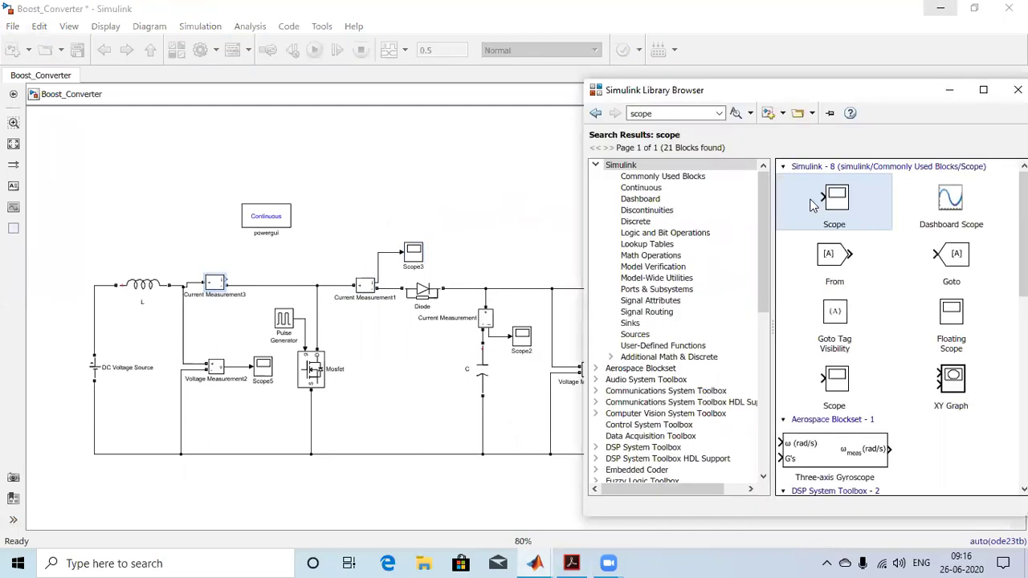
{"action": "right_click", "coordinate": [827, 210]}
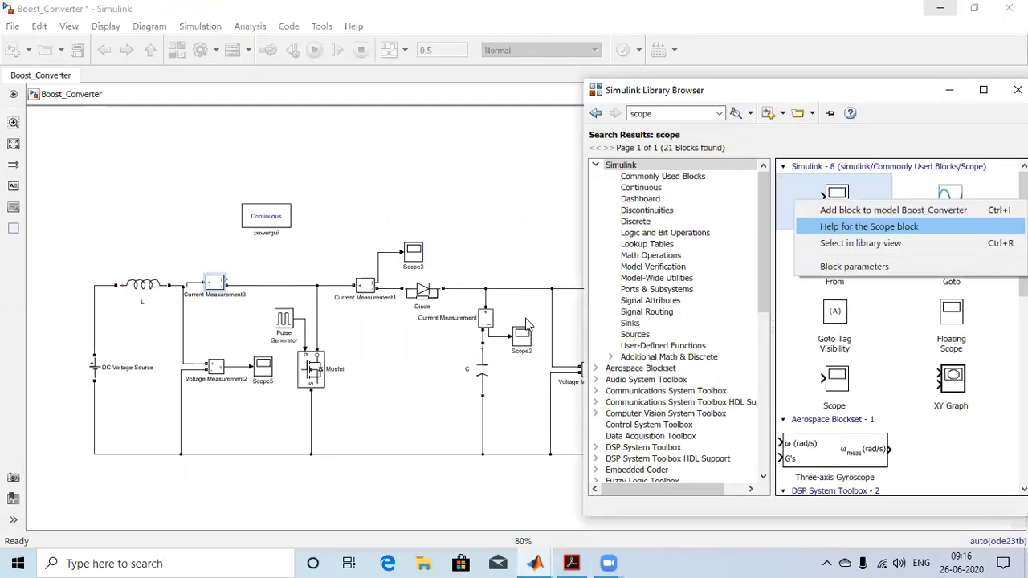
{"action": "left_click", "coordinate": [526, 325]}
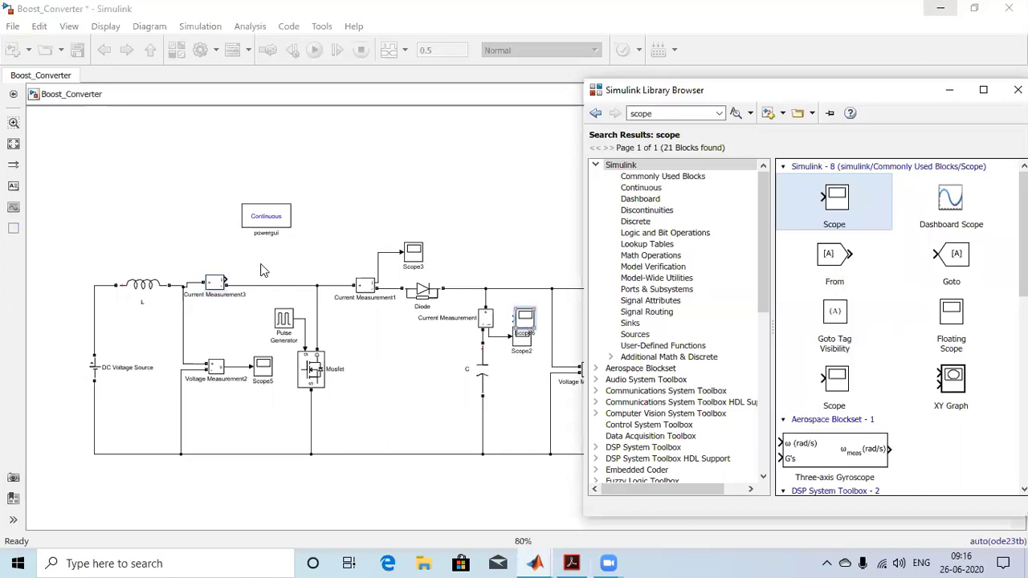
{"action": "left_click_drag", "start_coordinate": [260, 271], "coordinate": [250, 262]}
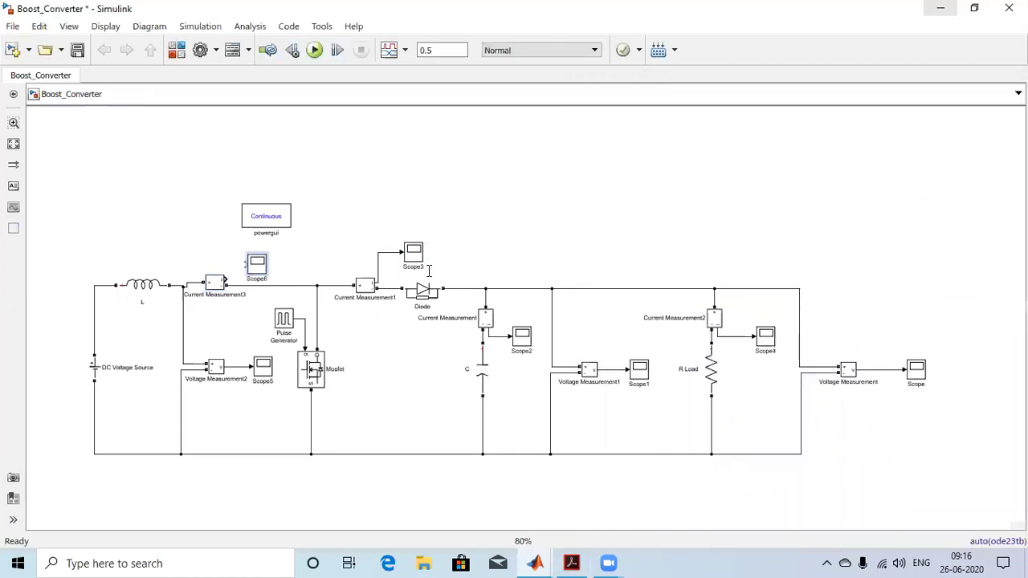
- Run the 0.5 s simulation and open the inductor current scope, Scope6, maximized
{"action": "left_click", "coordinate": [312, 50]}
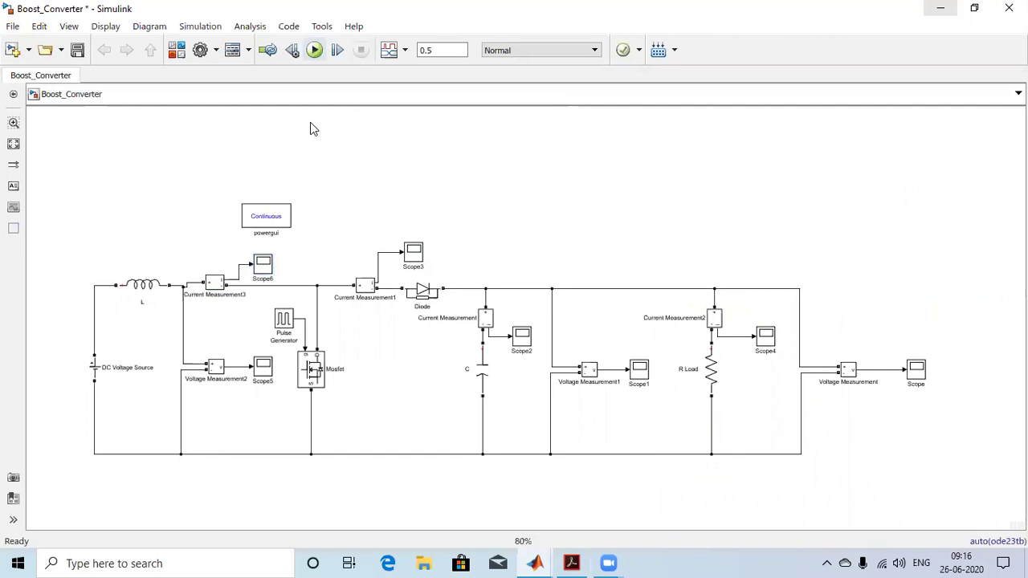
{"action": "left_click", "coordinate": [321, 51]}
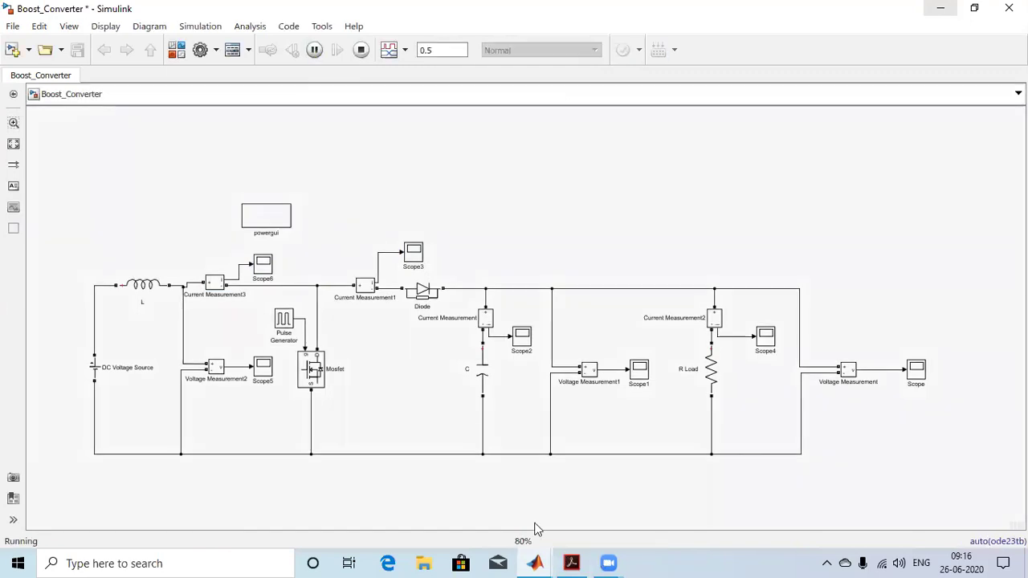
{"action": "mouse_move", "coordinate": [572, 563]}
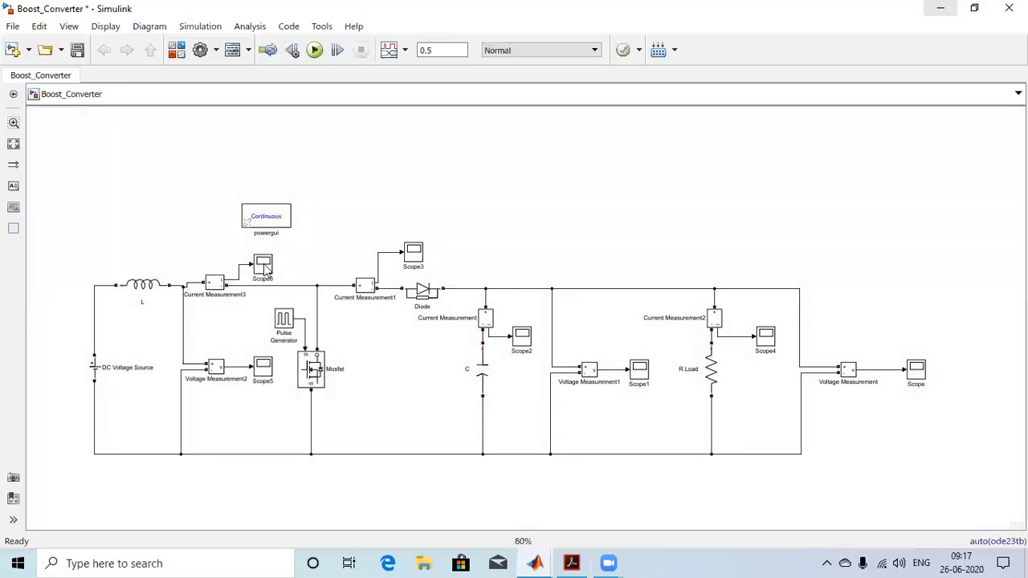
{"action": "left_click", "coordinate": [263, 263]}
{"action": "key", "text": "ctrl+t"}
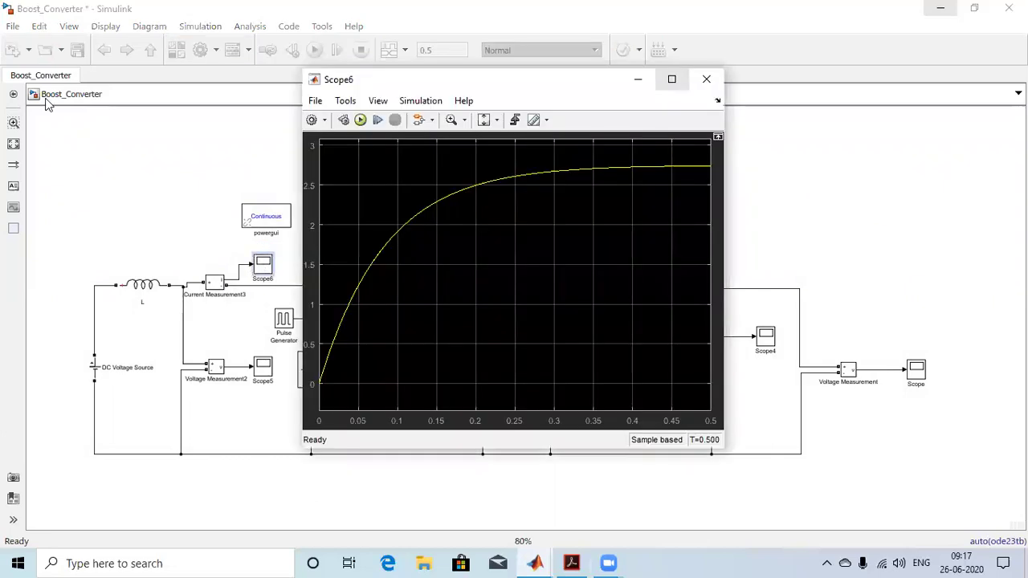
{"action": "key", "text": "super+Up"}
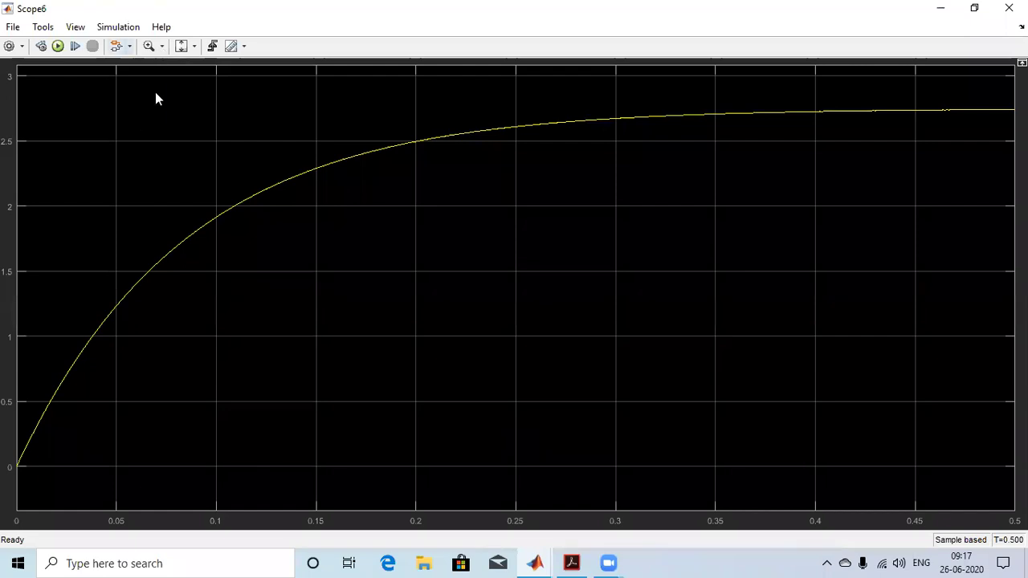
- Zoom Scope6's time axis to about 0.307–0.329 and its vertical axis to about 2.65–2.69
{"action": "left_click", "coordinate": [161, 46]}
{"action": "left_click", "coordinate": [153, 68]}
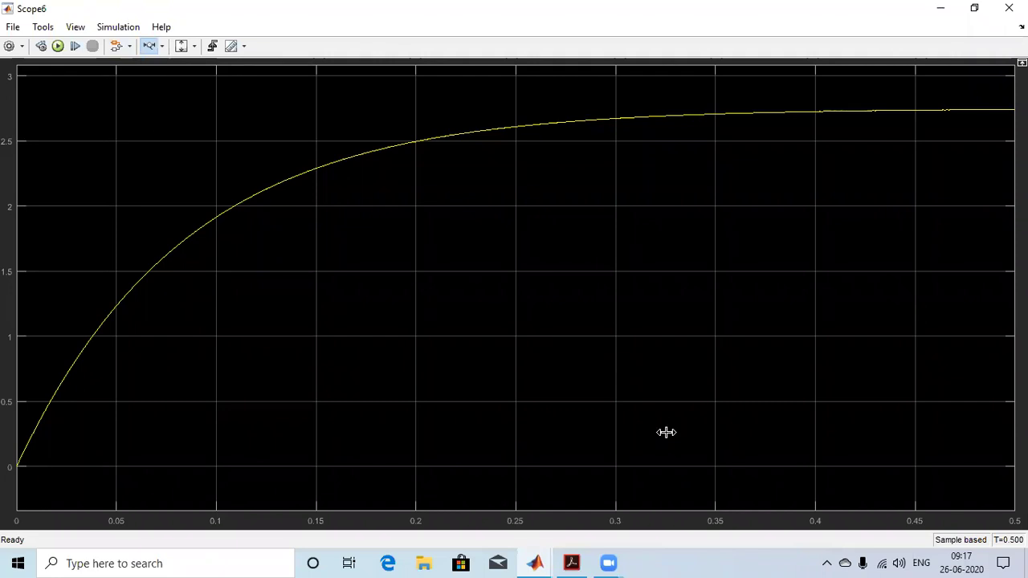
{"action": "left_click", "coordinate": [657, 327]}
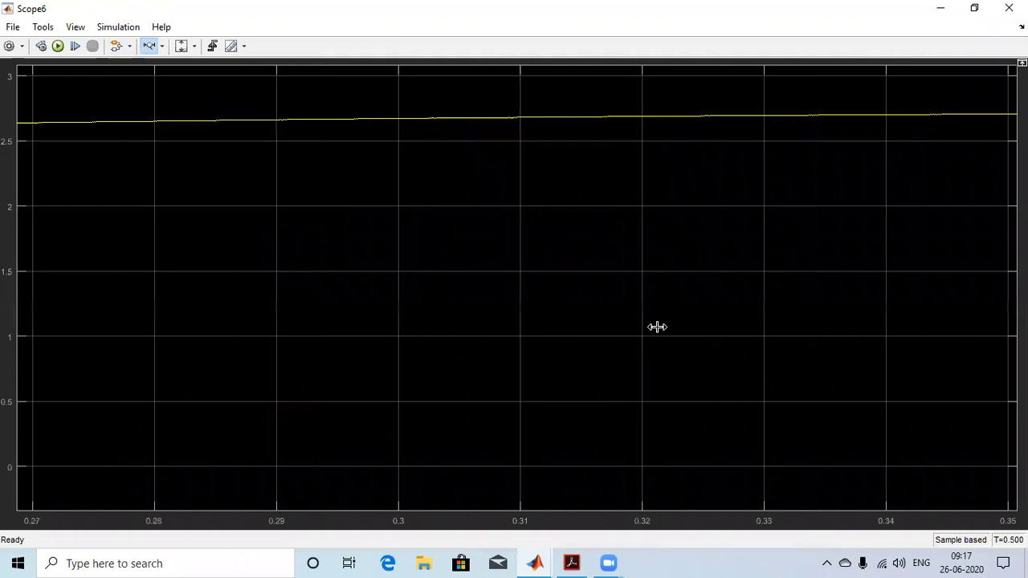
{"action": "left_click", "coordinate": [152, 94]}
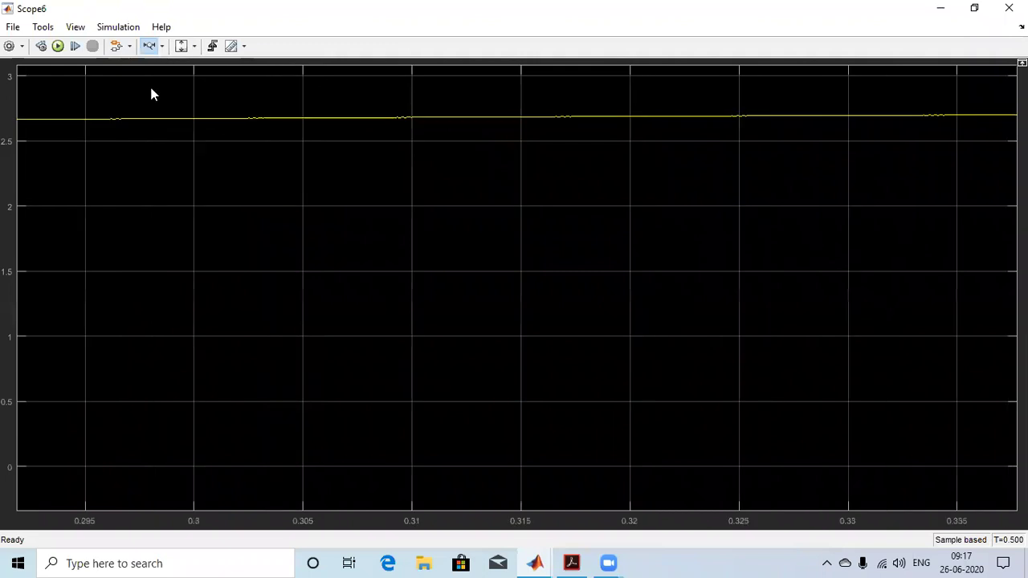
{"action": "left_click", "coordinate": [152, 94]}
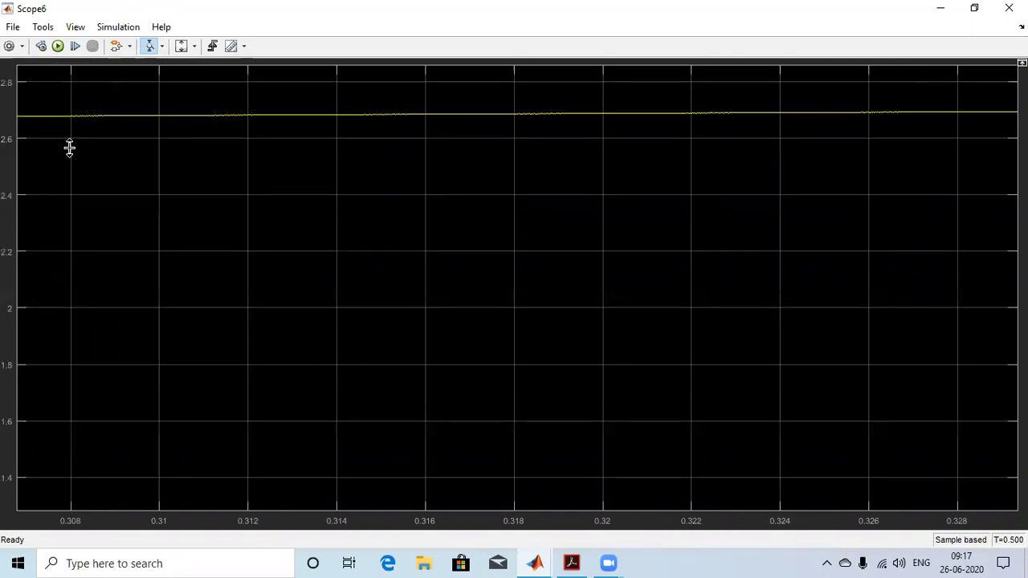
{"action": "left_click", "coordinate": [69, 147]}
{"action": "left_click", "coordinate": [69, 147]}
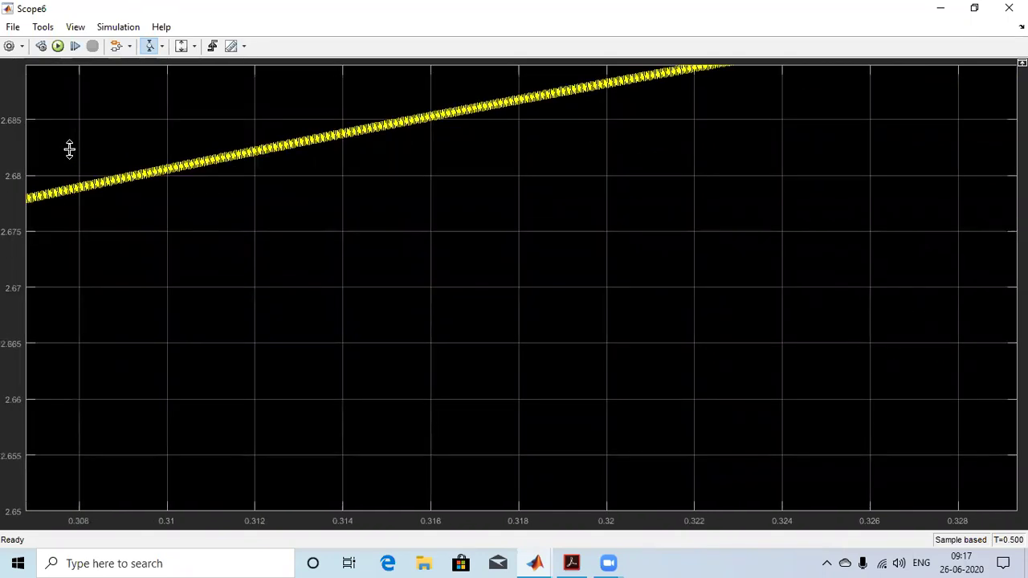
- Pan Scope6's plot to about 0.417–0.439 on the time axis and about 2.70–2.74 on the vertical axis
{"action": "left_click", "coordinate": [162, 48]}
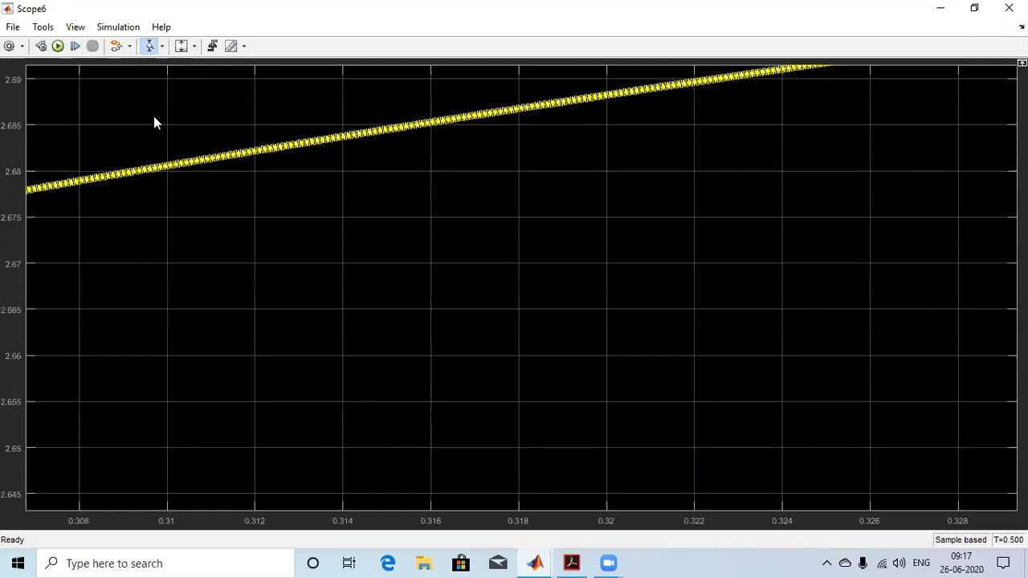
{"action": "left_click", "coordinate": [153, 118]}
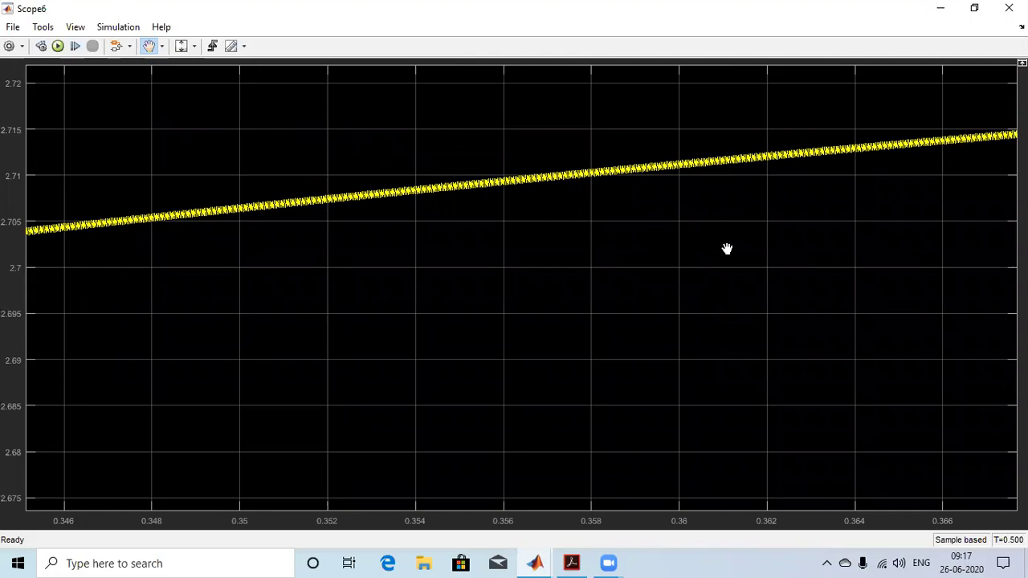
{"action": "left_click_drag", "start_coordinate": [726, 249], "coordinate": [243, 354]}
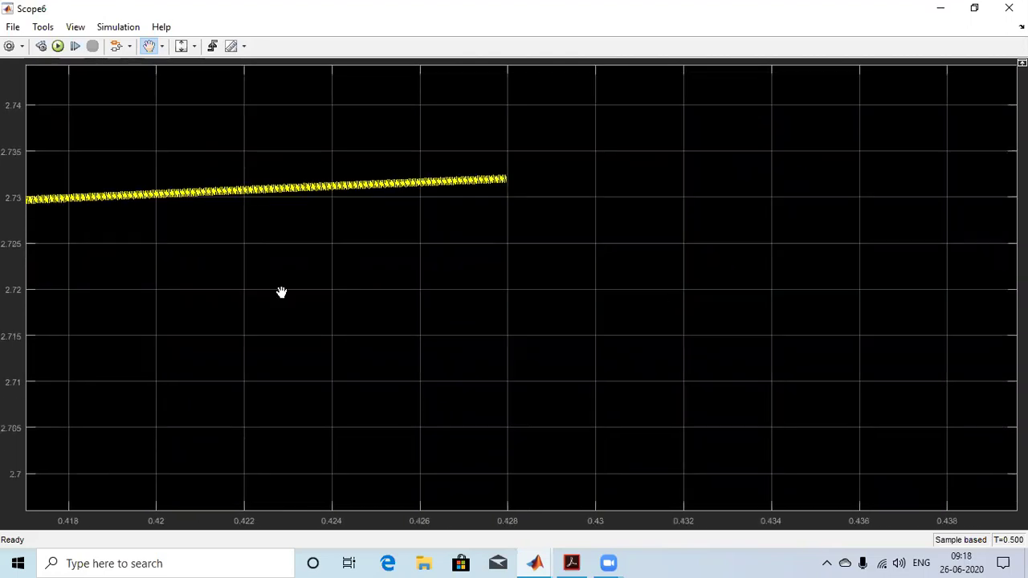
- Pan Scope6's plot to the end of the inductor current trace, about 0.486–0.509 in time and 2.71–2.76 vertically
{"action": "left_click_drag", "start_coordinate": [723, 285], "coordinate": [309, 313]}
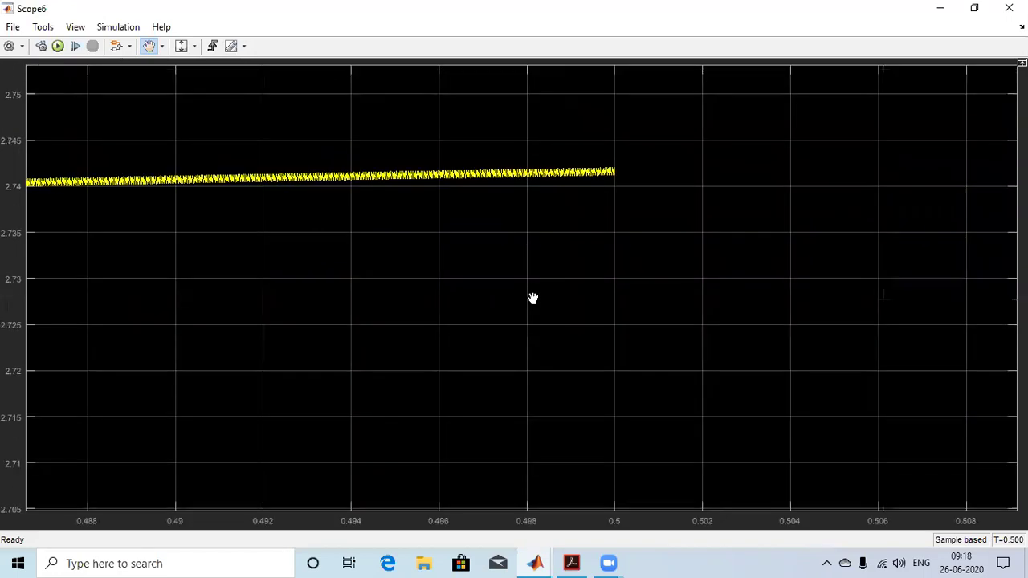
{"action": "left_click_drag", "start_coordinate": [484, 291], "coordinate": [358, 307]}
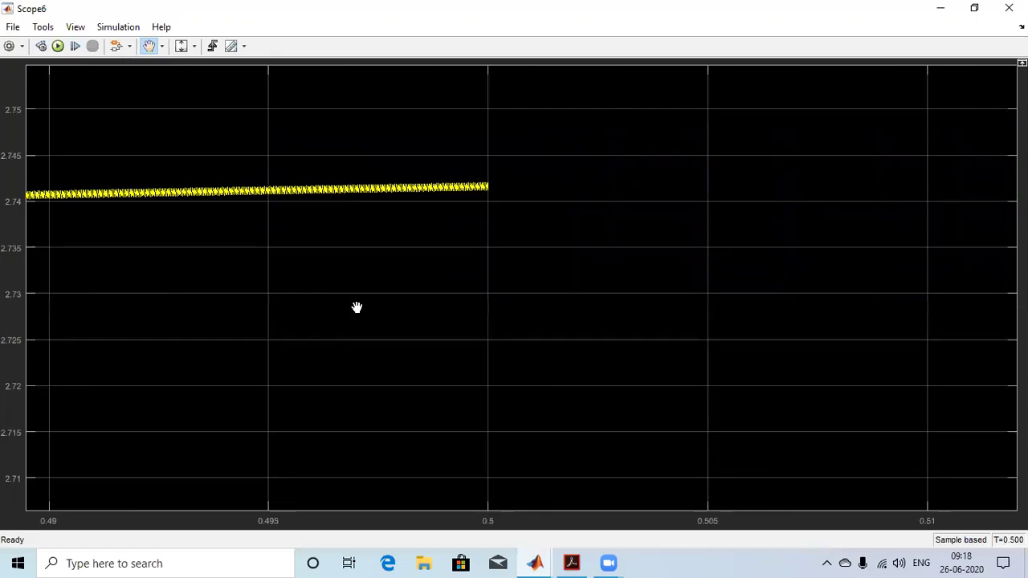
{"action": "left_click_drag", "start_coordinate": [222, 229], "coordinate": [361, 263]}
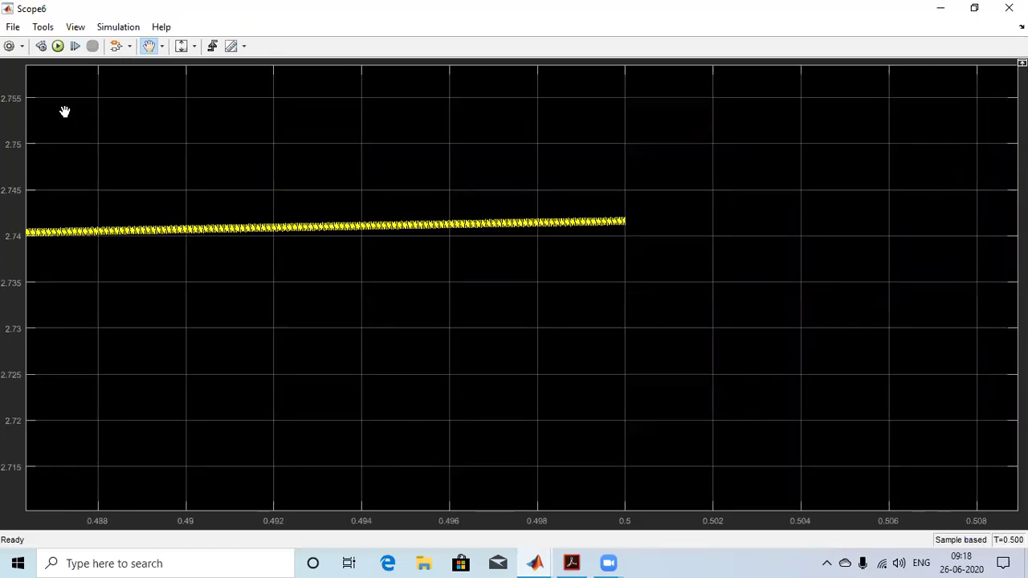
- Zoom Scope6's vertical axis to about 2.736–2.745 and its time axis to about 0.4952–0.4957
{"action": "left_click", "coordinate": [161, 50]}
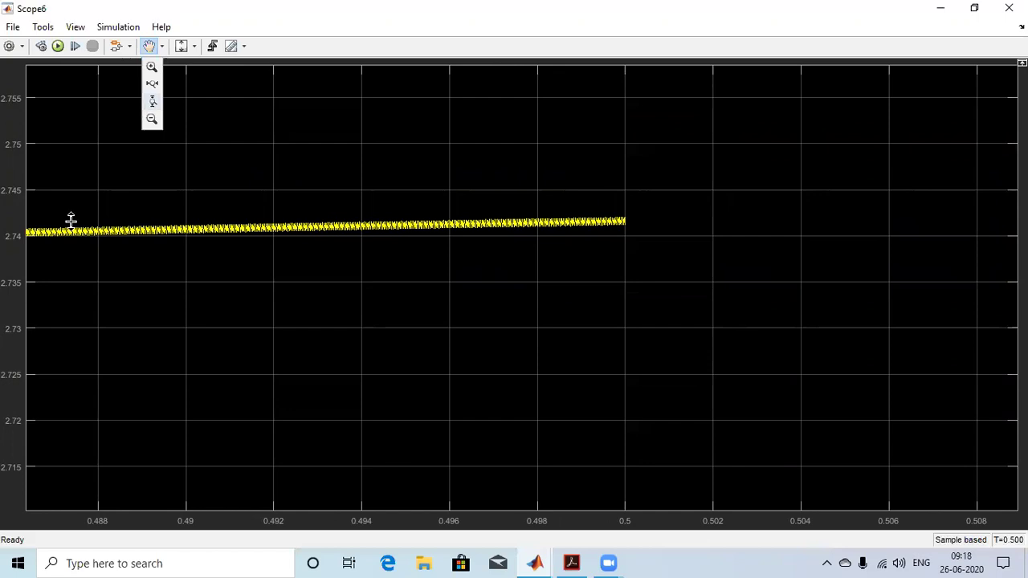
{"action": "left_click", "coordinate": [408, 282]}
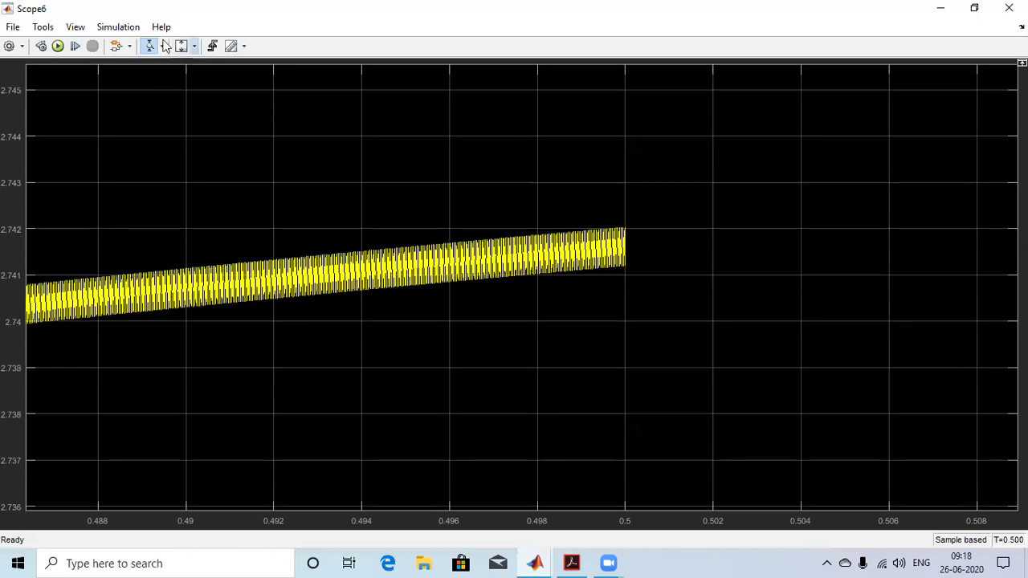
{"action": "left_click", "coordinate": [162, 45]}
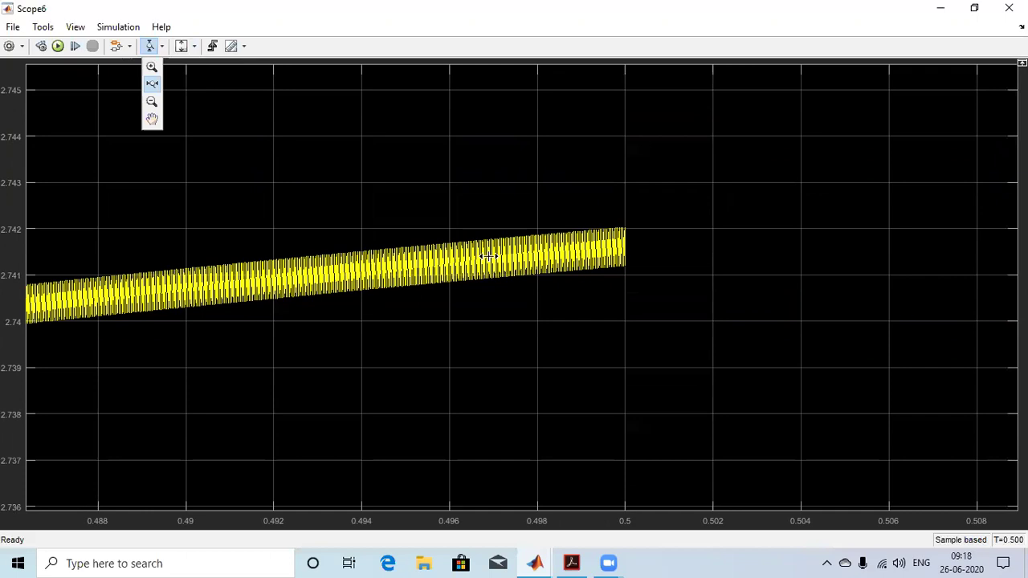
{"action": "left_click", "coordinate": [489, 255]}
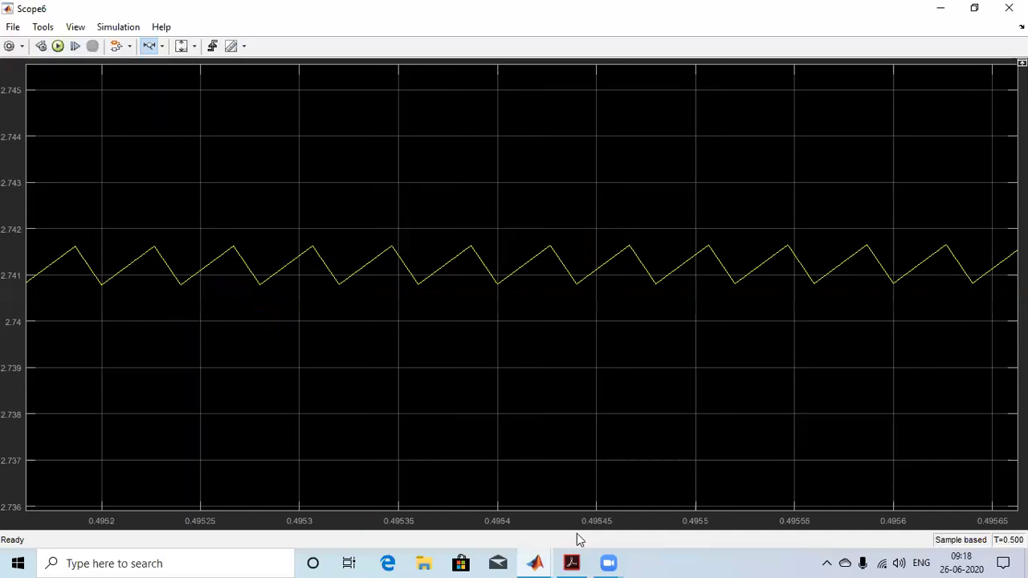
- Switch to the Boost_Converter PDF in Acrobat and examine the circuit diagram and the theoretical inductor current waveform
{"action": "left_click", "coordinate": [530, 506]}
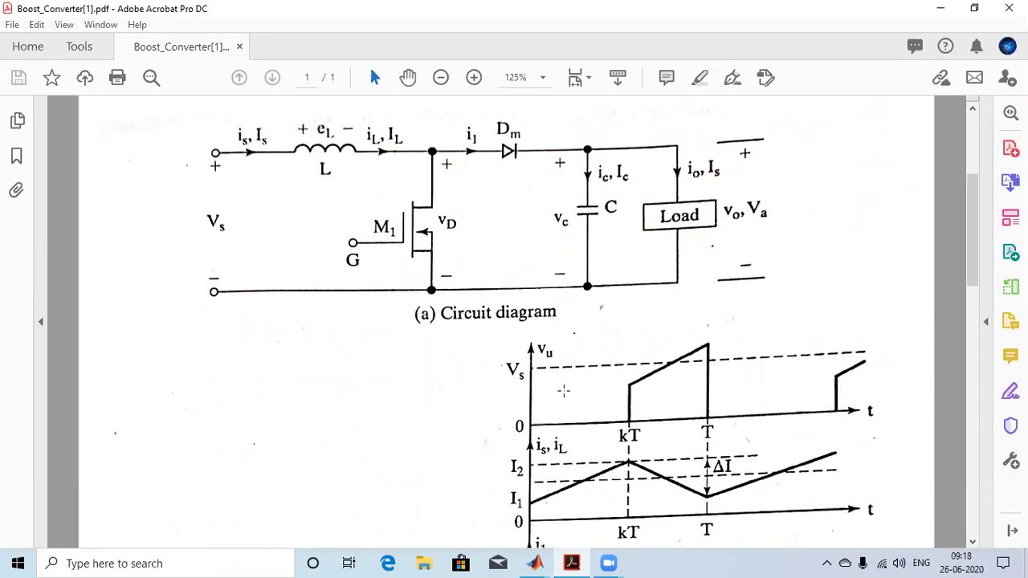
{"action": "scroll", "coordinate": [541, 431], "scroll_direction": "down", "scroll_amount": 1}
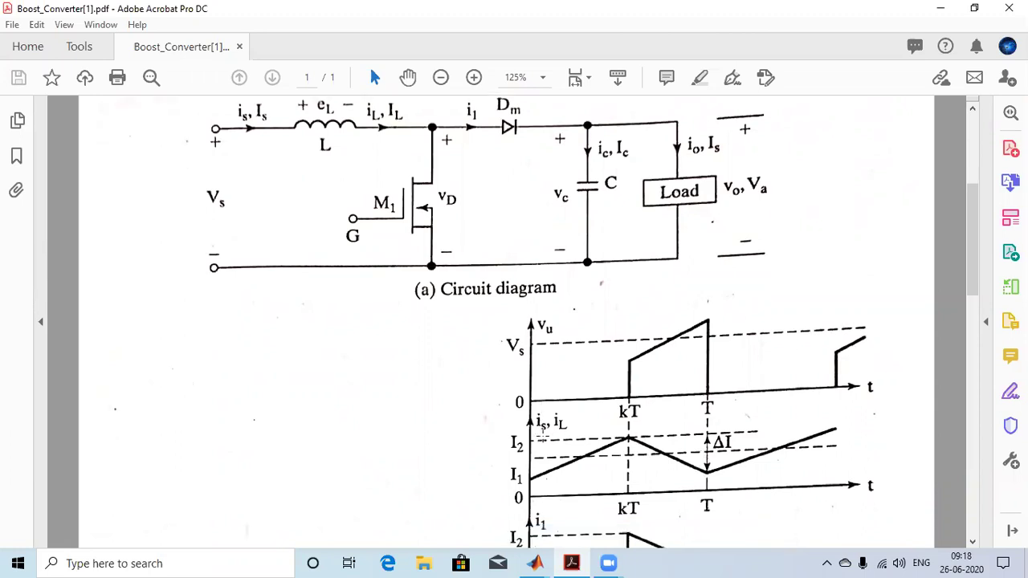
{"action": "scroll", "coordinate": [273, 178], "scroll_direction": "up", "scroll_amount": 3}
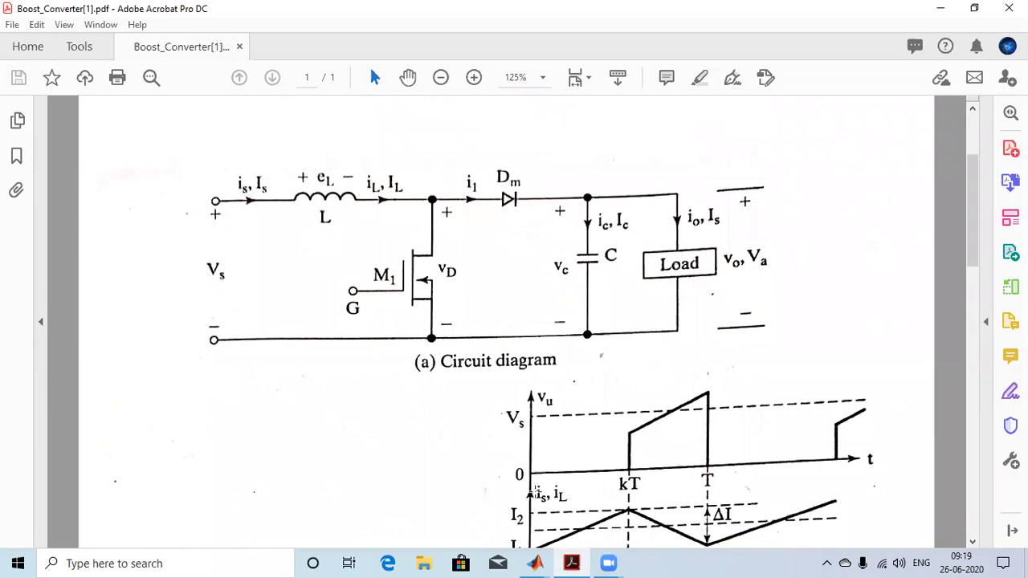
{"action": "scroll", "coordinate": [532, 488], "scroll_direction": "down", "scroll_amount": 1}
{"action": "scroll", "coordinate": [532, 491], "scroll_direction": "down", "scroll_amount": 2}
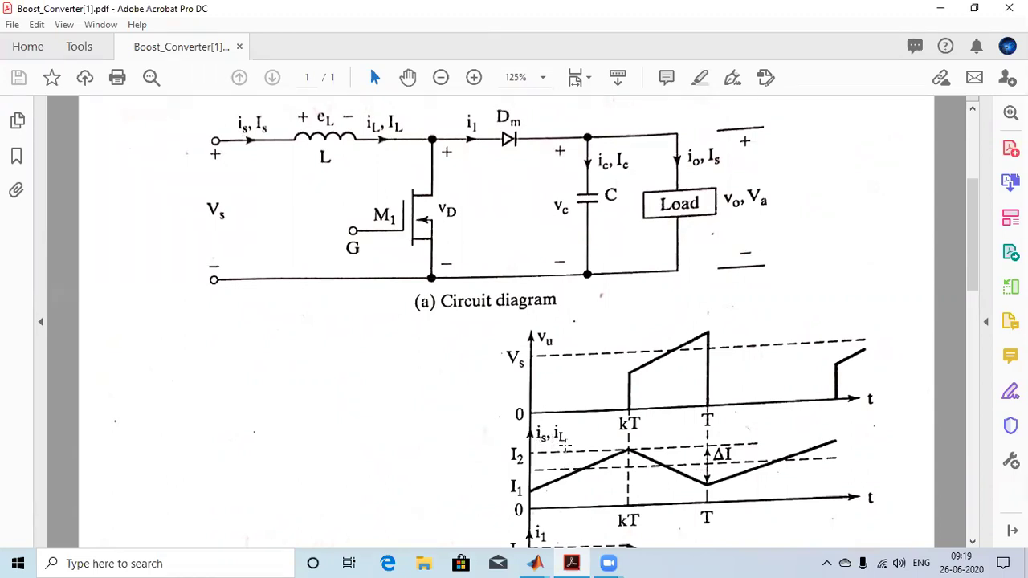
- Switch back to the Boost_Converter model in Simulink, select inductor L and reopen the inductor current scope, Scope6
{"action": "left_click", "coordinate": [546, 561]}
{"action": "left_click", "coordinate": [179, 503]}
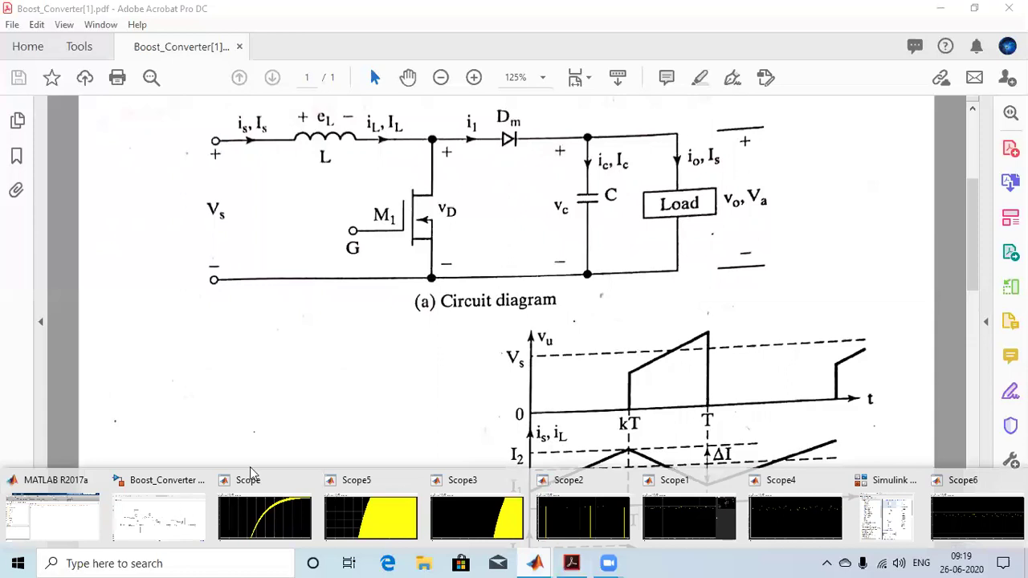
{"action": "left_click", "coordinate": [143, 286]}
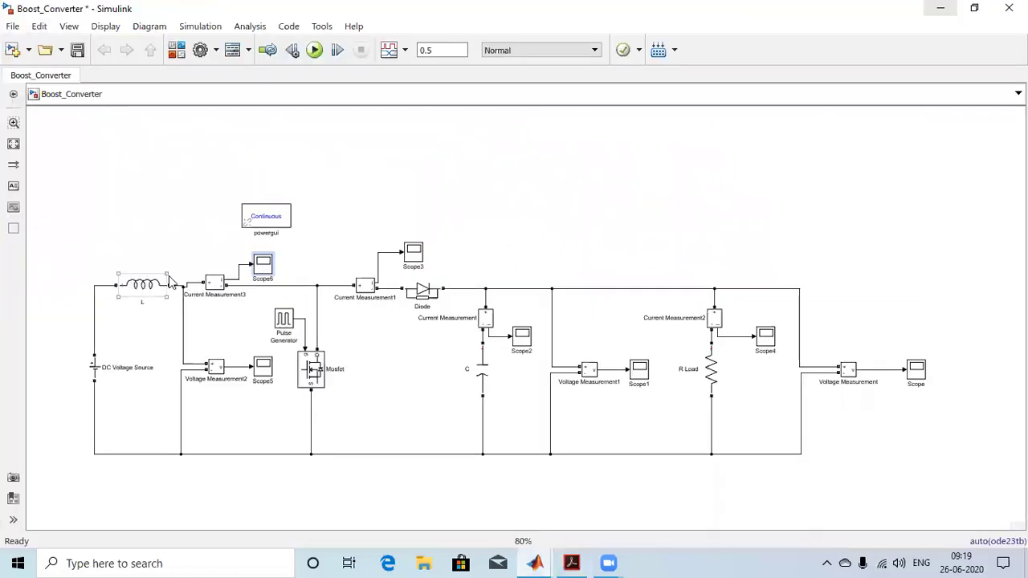
{"action": "double_click", "coordinate": [263, 270]}
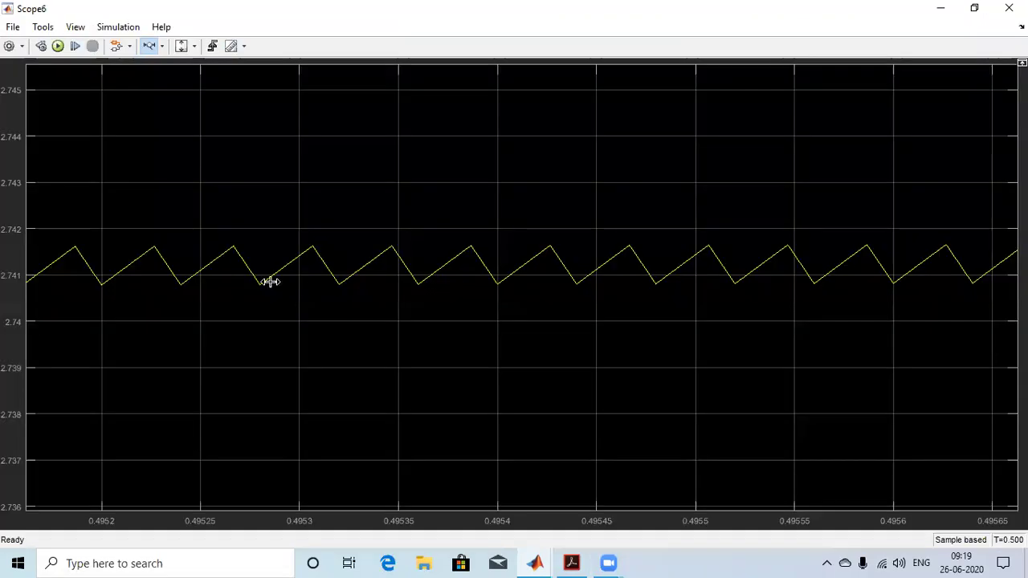
- Check the theoretical inductor current waveform in the Acrobat PDF again, and minimize the PDF and Scope6 to return to the model
{"action": "left_click", "coordinate": [572, 562]}
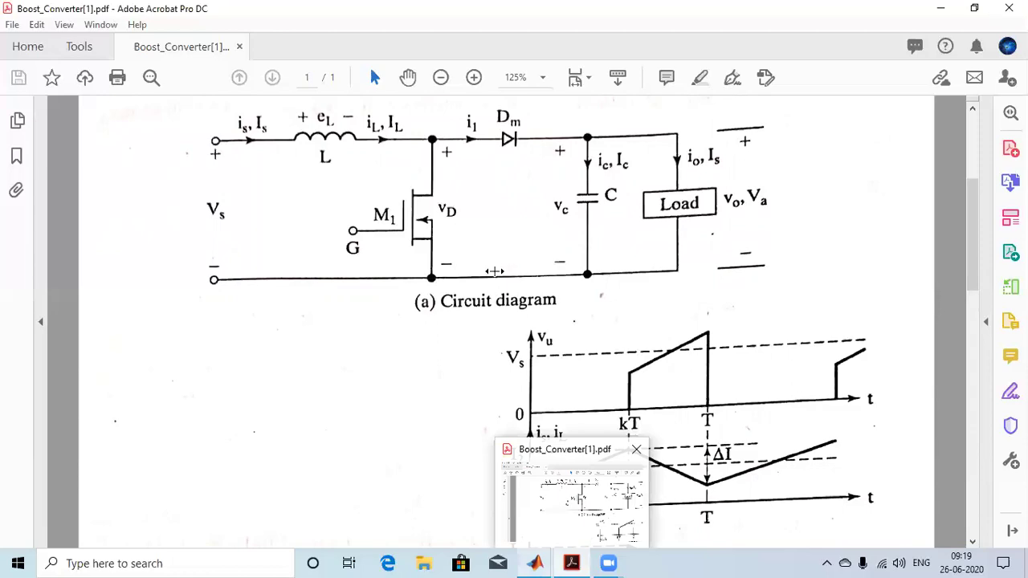
{"action": "left_click", "coordinate": [944, 9]}
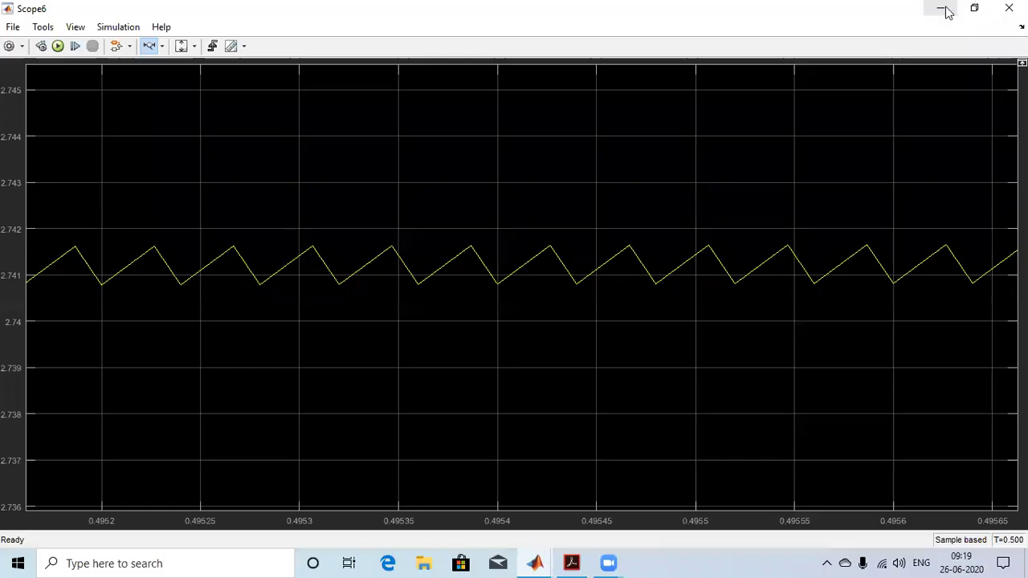
{"action": "left_click", "coordinate": [944, 9]}
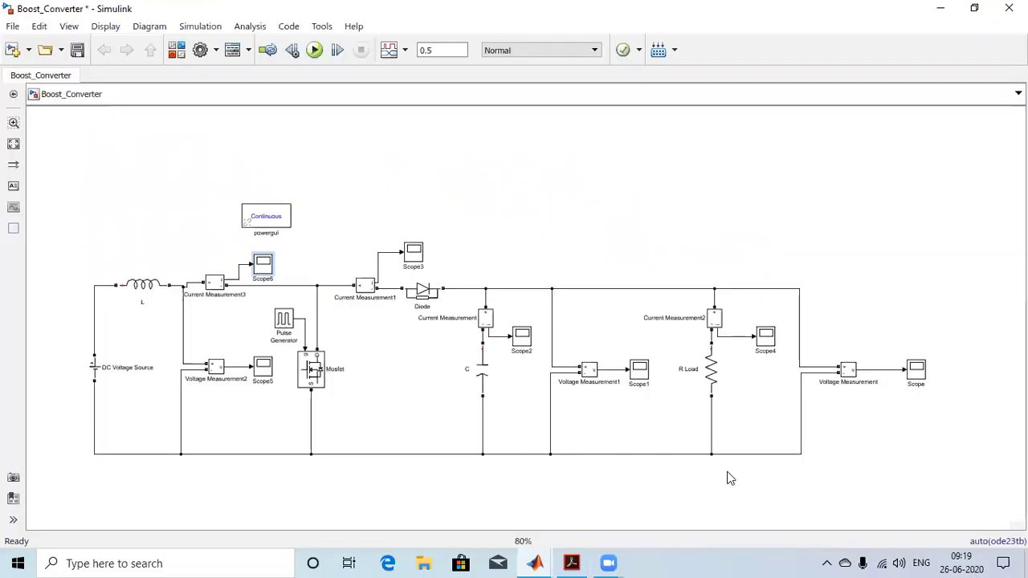